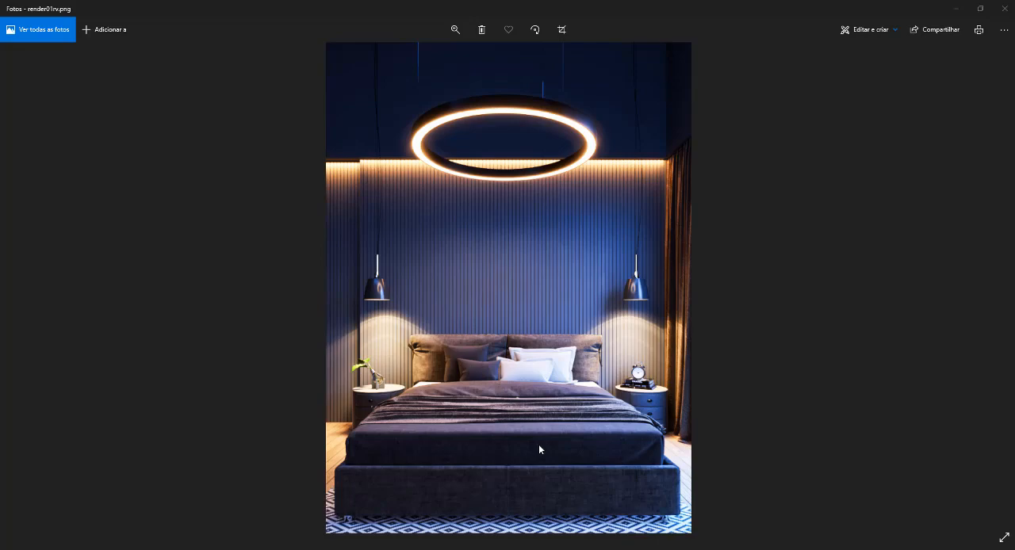
Switch to SketchUp and create a Generic material named TECIDO AULA in the V-Ray Asset Editor
key("alt+Tab")
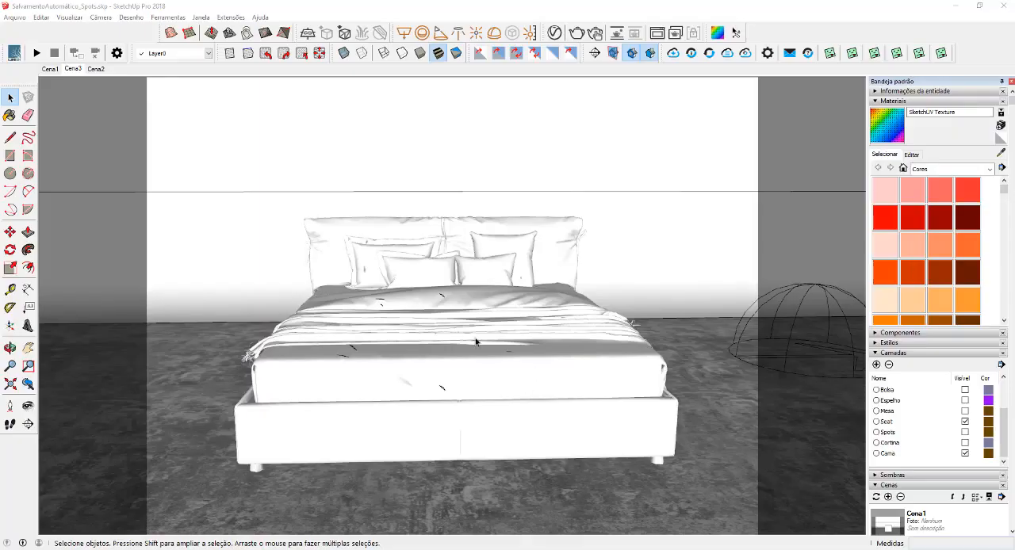
middle_click_drag(476, 340, 481, 362)
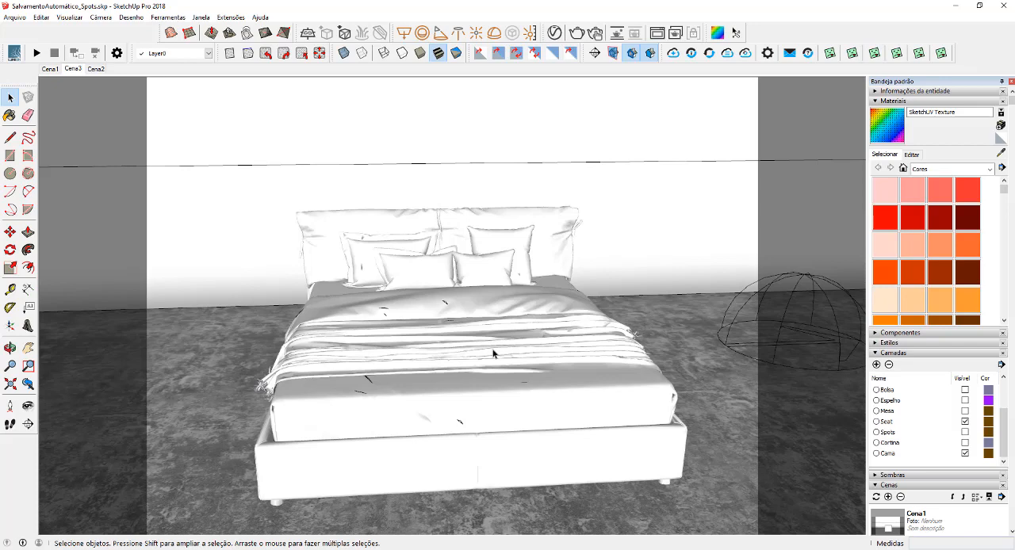
left_click(555, 33)
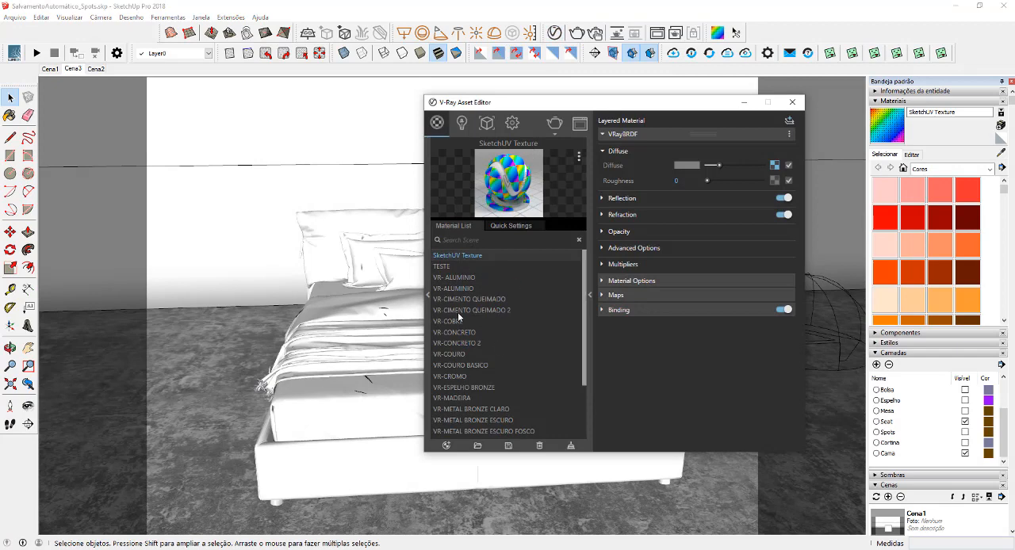
left_click(446, 447)
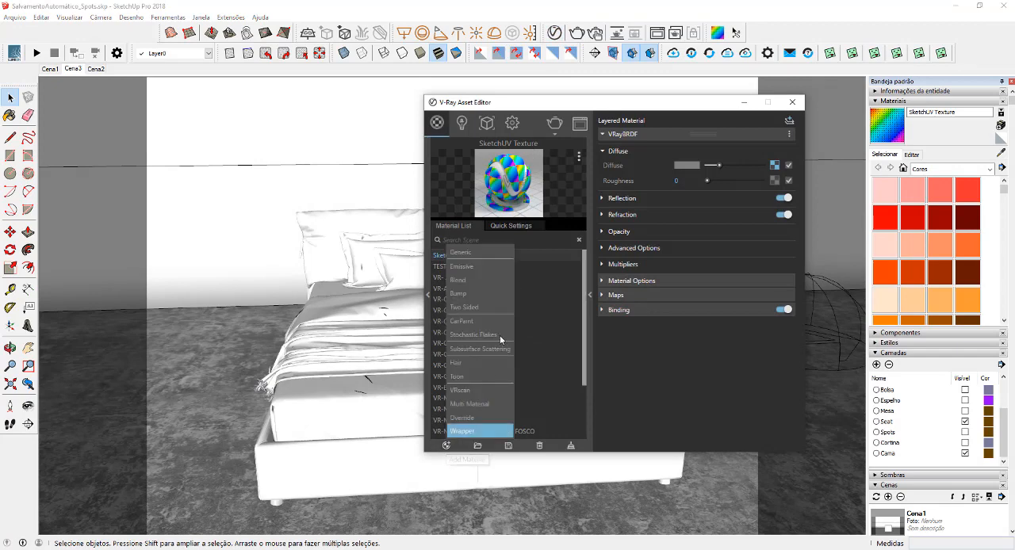
left_click(485, 254)
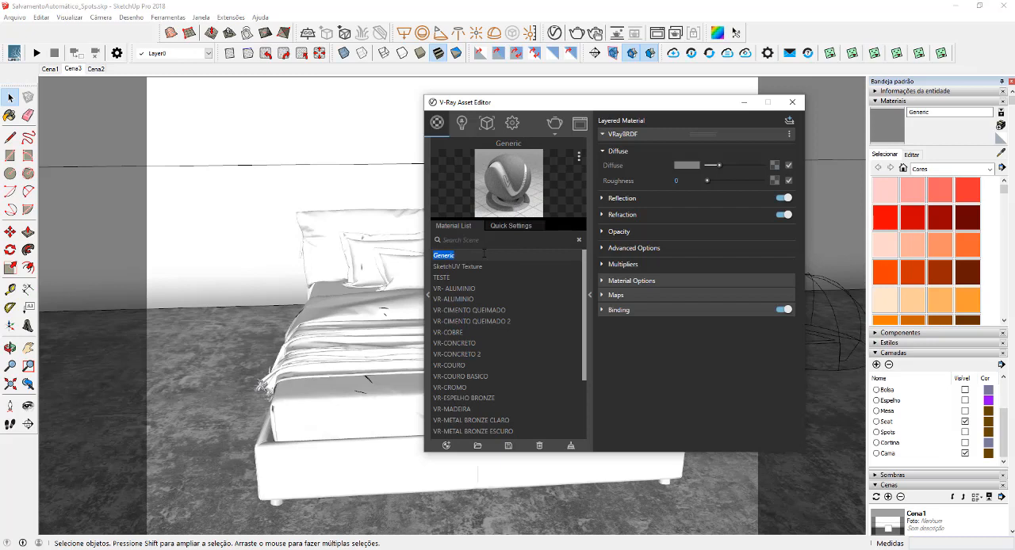
type("TECIDO AULA")
key("Return")
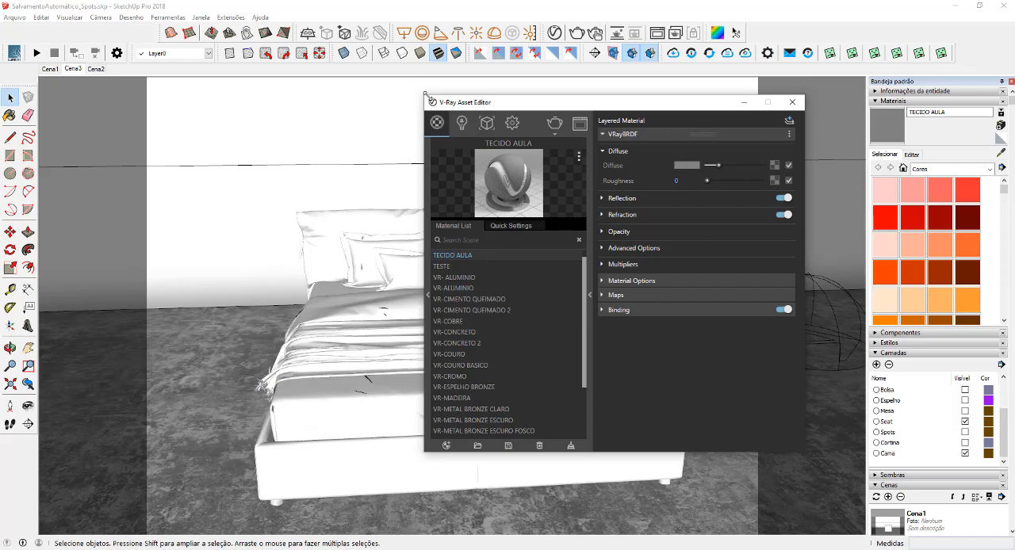
Assign a Falloff texture to the TECIDO AULA material's diffuse and change its preview scene to draped fabric
left_click_drag(425, 94, 425, 31)
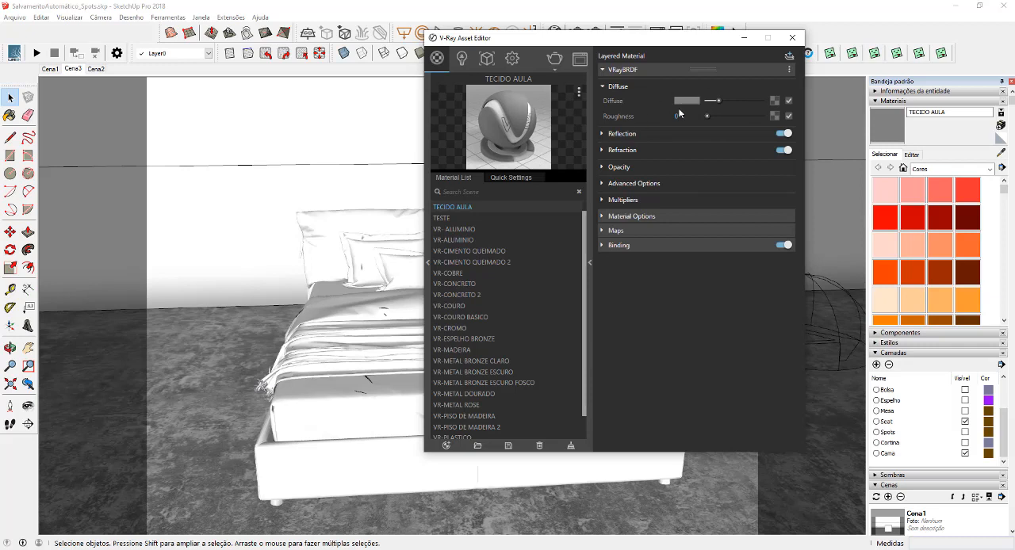
left_click(773, 100)
scroll(486, 238, "down", 4)
scroll(484, 293, "down", 1)
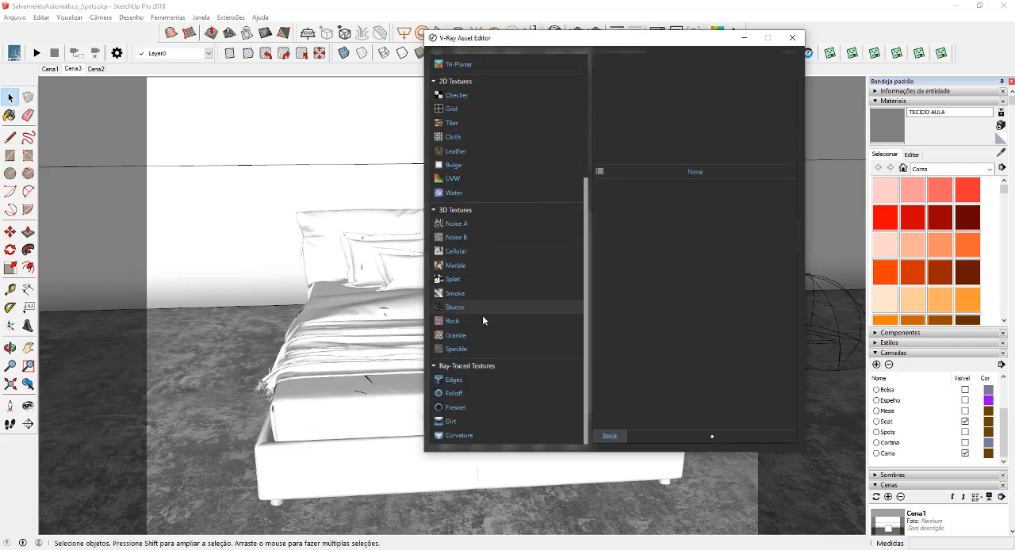
left_click(489, 390)
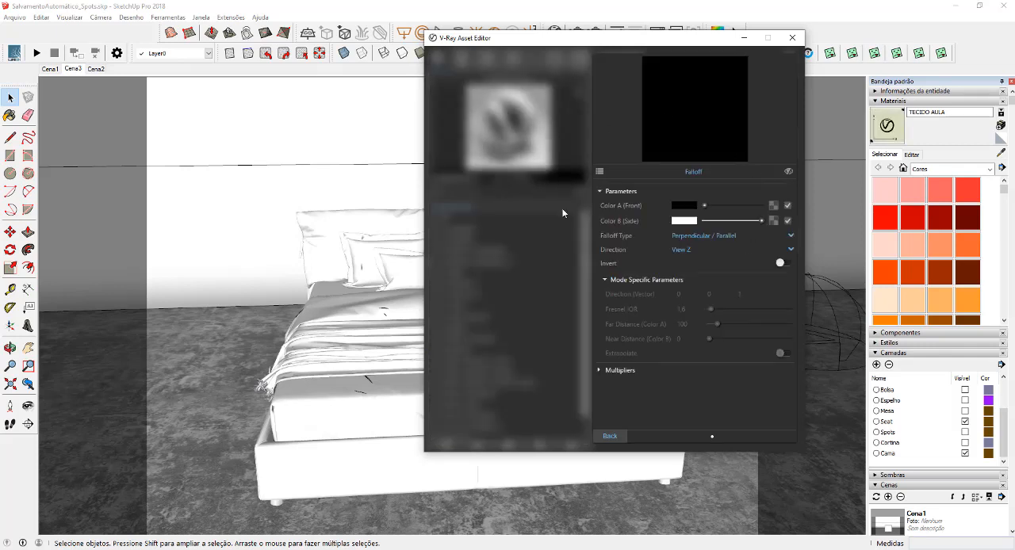
left_click(609, 436)
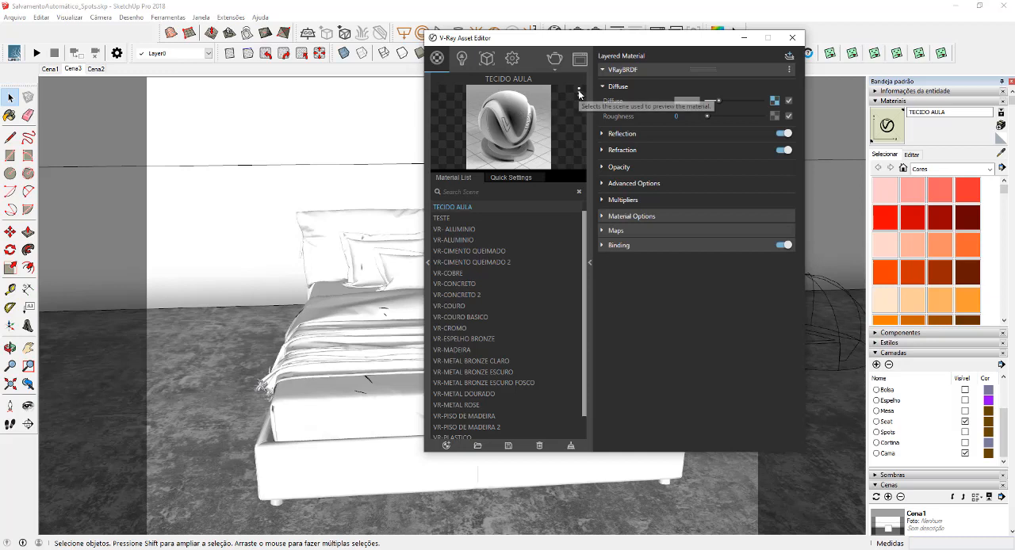
left_click(579, 92)
left_click(550, 119)
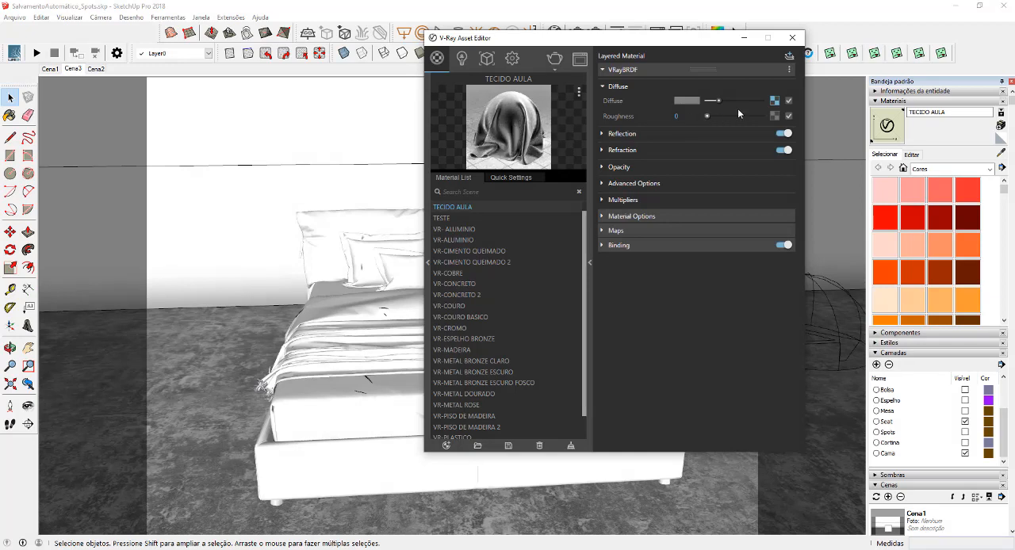
Set the diffuse Falloff's Color A (Front) to pure red
left_click(774, 101)
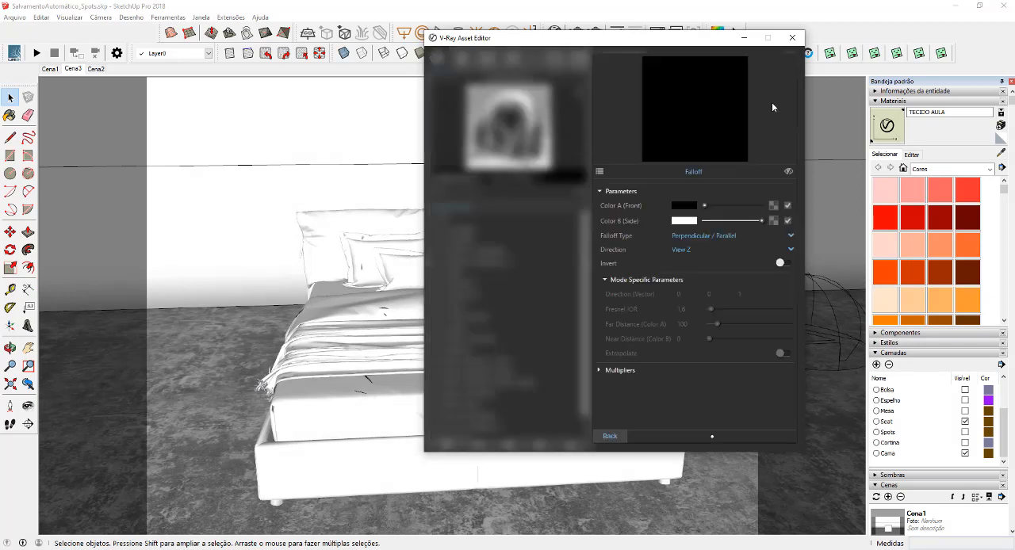
left_click(672, 206)
left_click(447, 217)
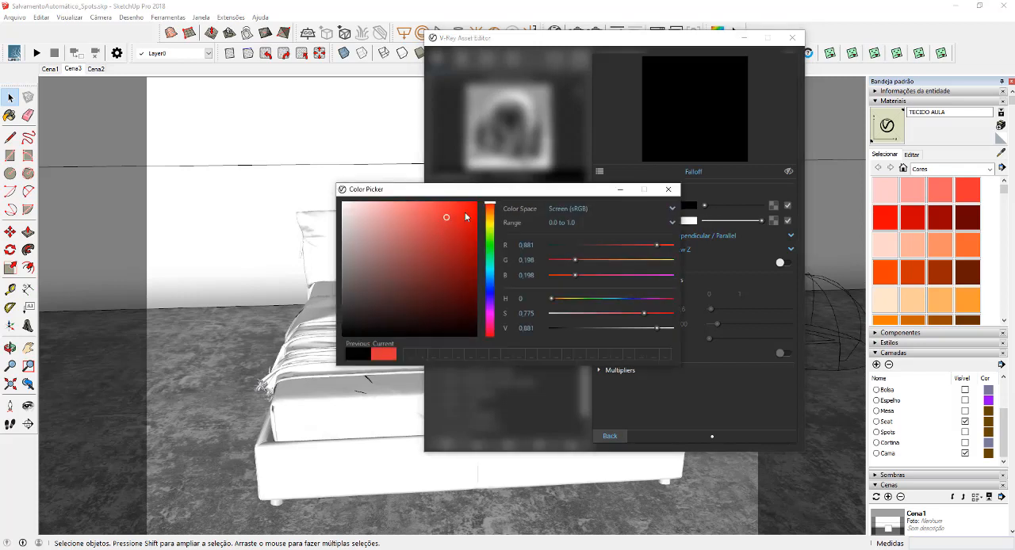
left_click(466, 217)
left_click(668, 190)
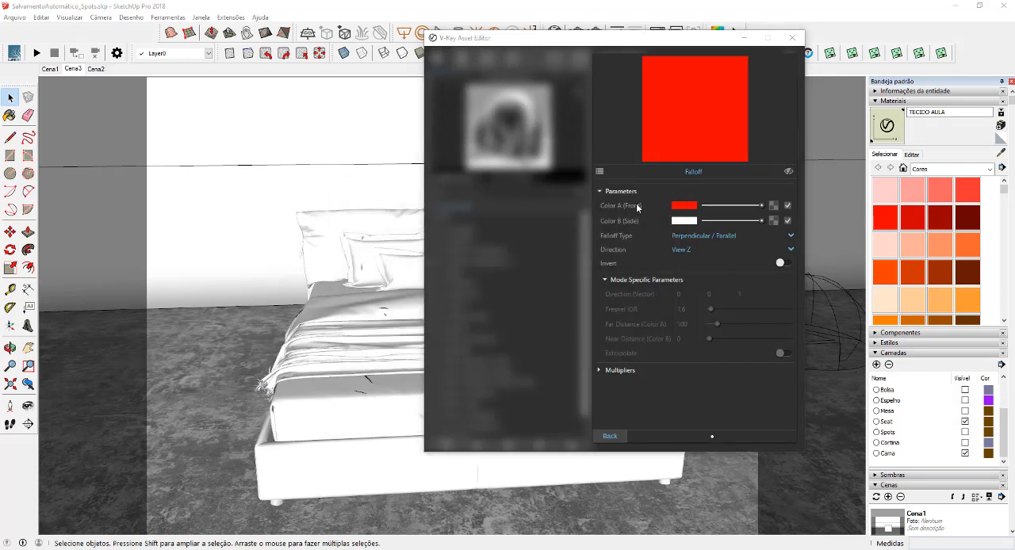
Set the Falloff's Color B (Side) to bright green, R 0.326, G 1, B 0, and return to the material settings
left_click(683, 221)
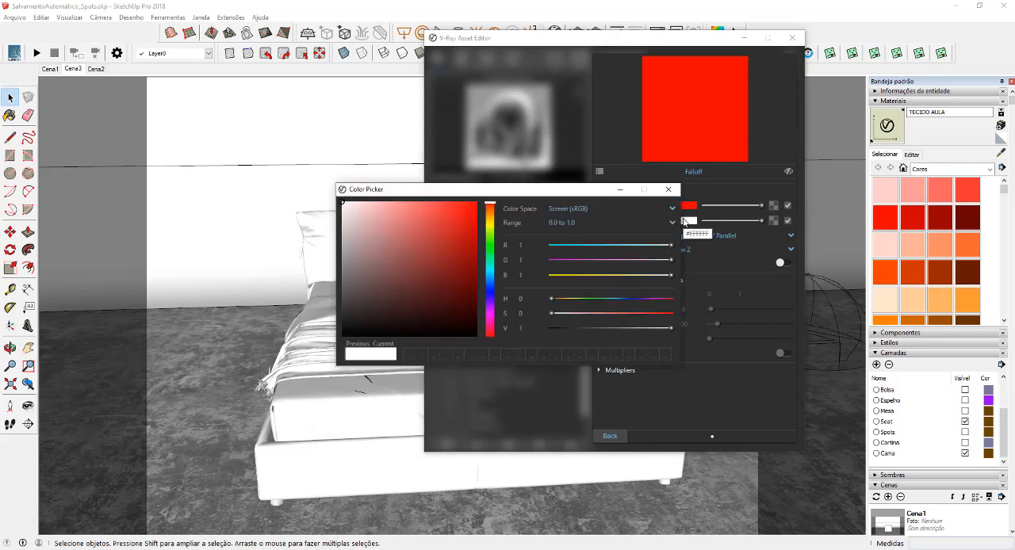
left_click(490, 239)
left_click_drag(469, 231, 476, 202)
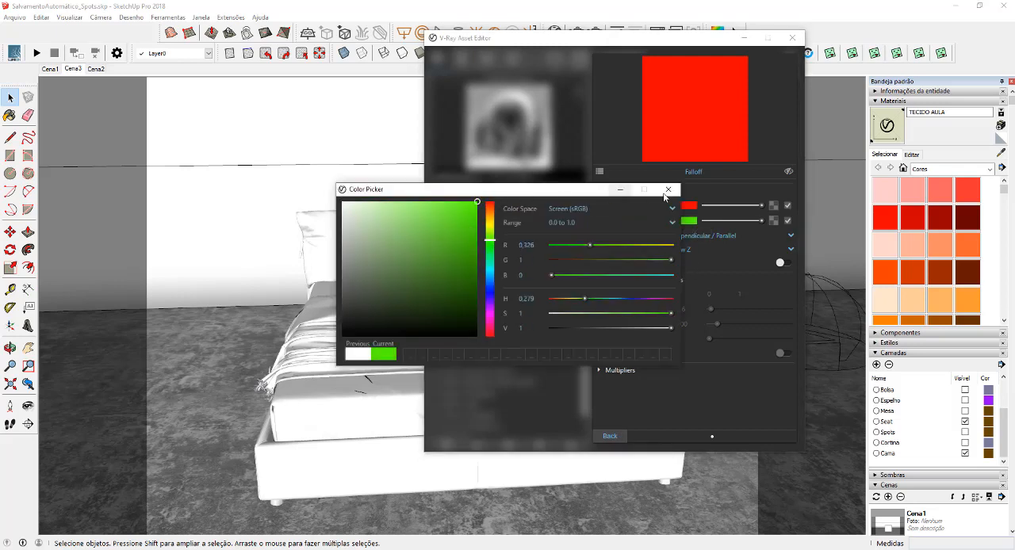
left_click(667, 189)
left_click(609, 436)
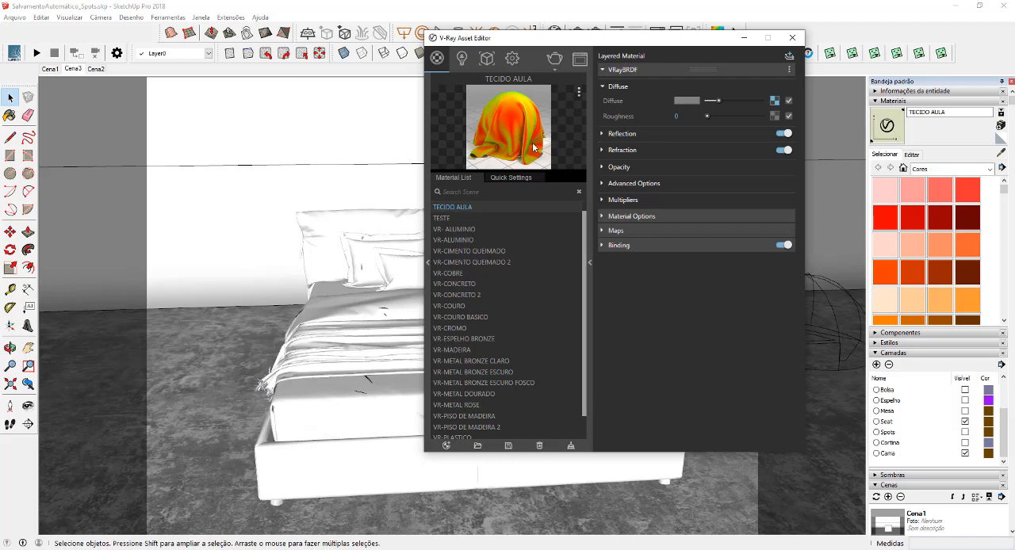
Switch to the Photos app and mark the sides and top of the grey bedspread with pen lines and arrows
key("alt+Tab")
left_click(868, 30)
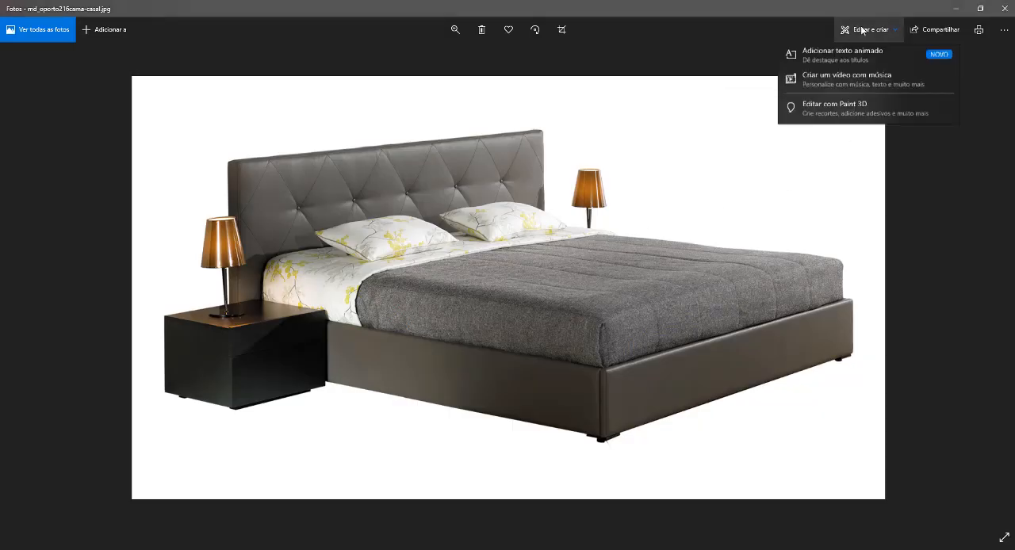
left_click(824, 84)
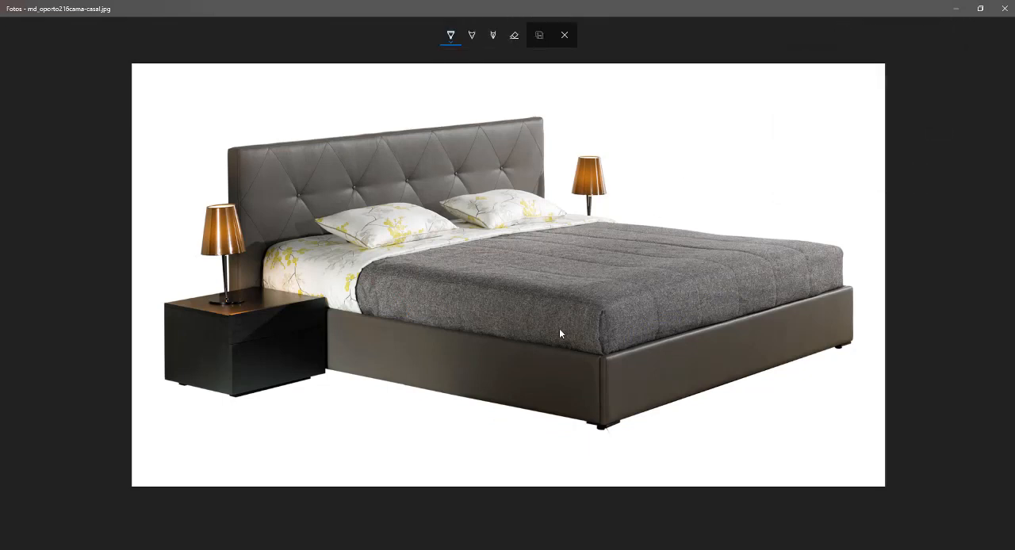
left_click_drag(566, 318, 536, 310)
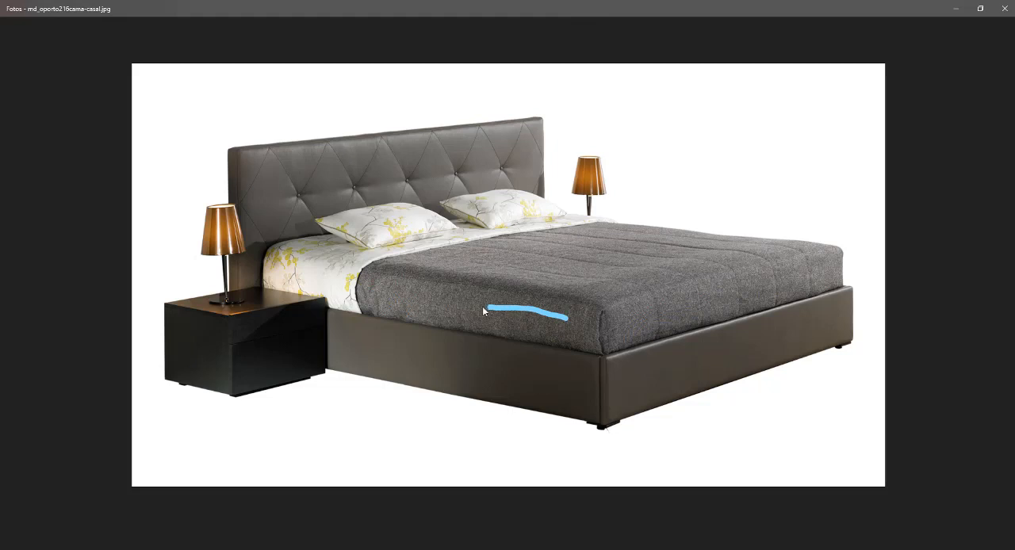
left_click_drag(616, 322, 687, 302)
mouse_move(621, 398)
left_mouse_down()
mouse_move(623, 343)
mouse_move(633, 353)
left_mouse_up()
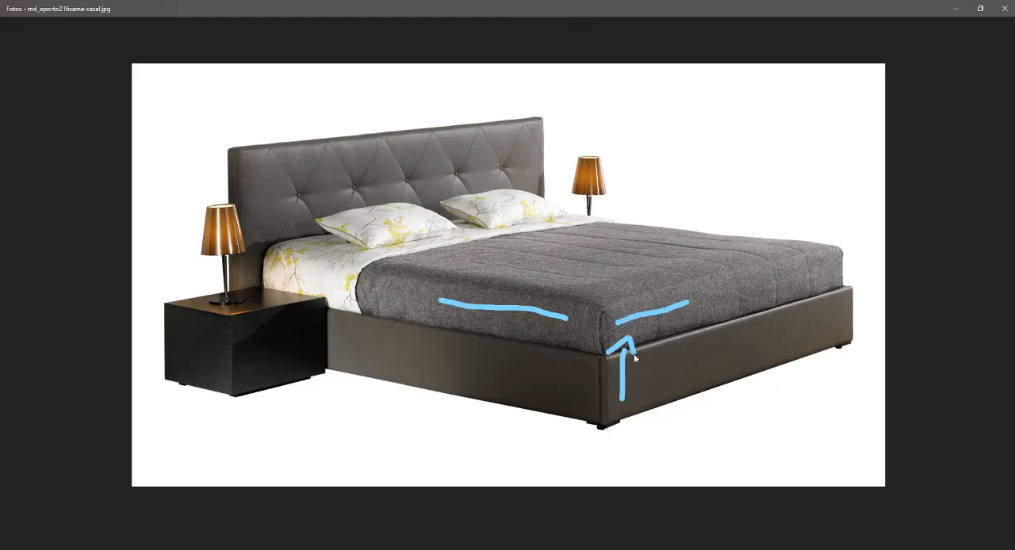
left_click_drag(528, 333, 538, 336)
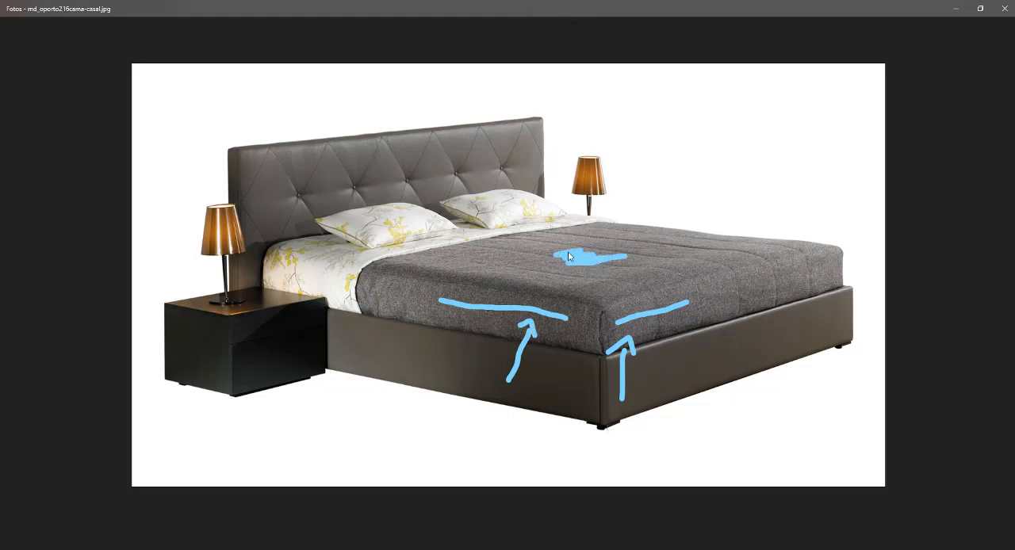
left_click_drag(568, 255, 573, 255)
left_click_drag(532, 318, 550, 281)
mouse_move(647, 311)
left_mouse_down()
mouse_move(615, 266)
mouse_move(632, 284)
left_mouse_up()
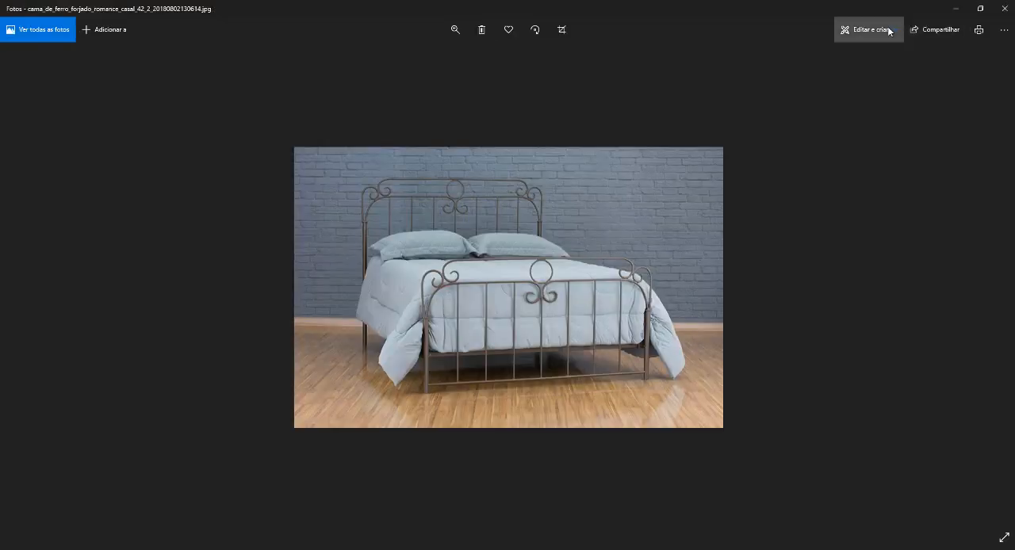
Draw pen marks on the light blue bedspread in the wrought-iron bed photo, at its front and side
left_click(867, 29)
left_click(843, 75)
mouse_move(488, 291)
left_mouse_down()
mouse_move(500, 291)
mouse_move(504, 251)
mouse_move(503, 261)
left_mouse_up()
mouse_move(391, 272)
left_mouse_down()
mouse_move(397, 279)
mouse_move(433, 240)
mouse_move(429, 252)
left_mouse_up()
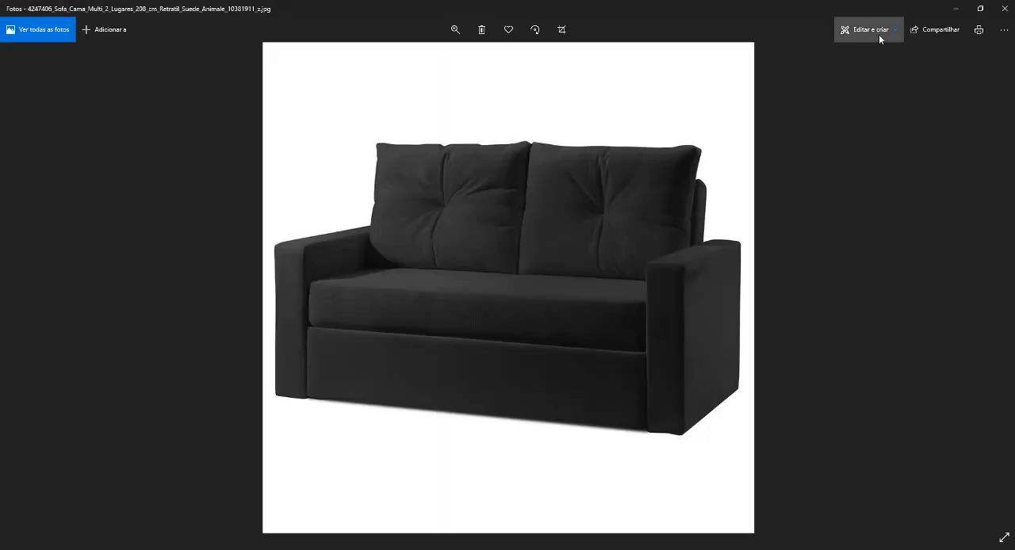
Mark the front face and top surface of the black sofa's seat cushion with pen strokes
left_click(878, 34)
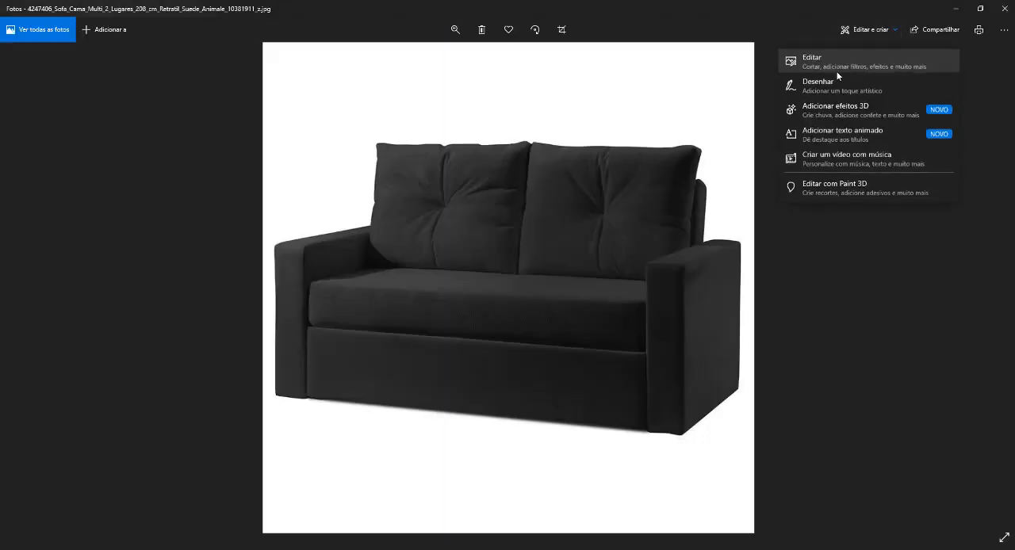
left_click(838, 76)
mouse_move(467, 309)
left_mouse_down()
mouse_move(501, 307)
mouse_move(479, 308)
left_mouse_up()
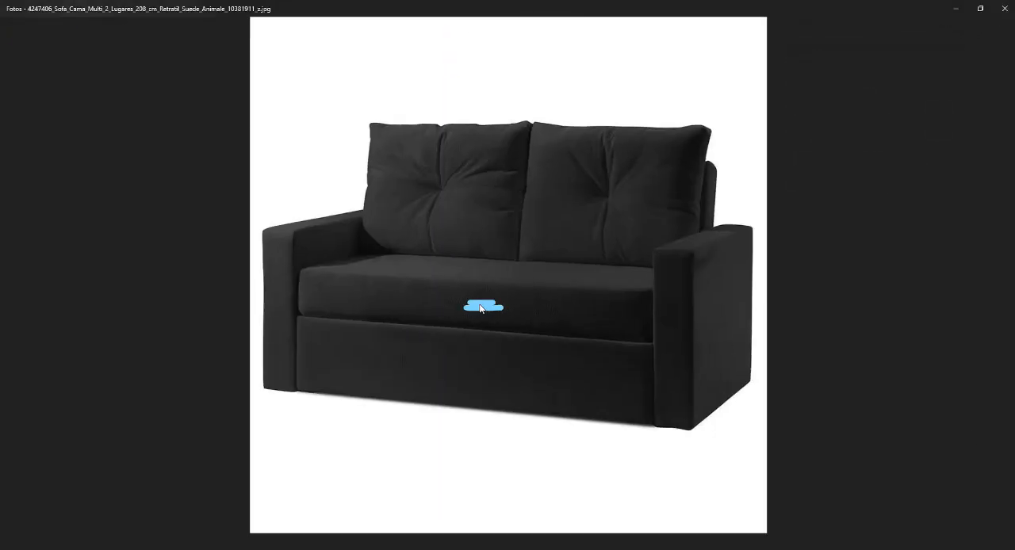
mouse_move(481, 268)
left_mouse_down()
mouse_move(507, 270)
mouse_move(484, 275)
left_mouse_up()
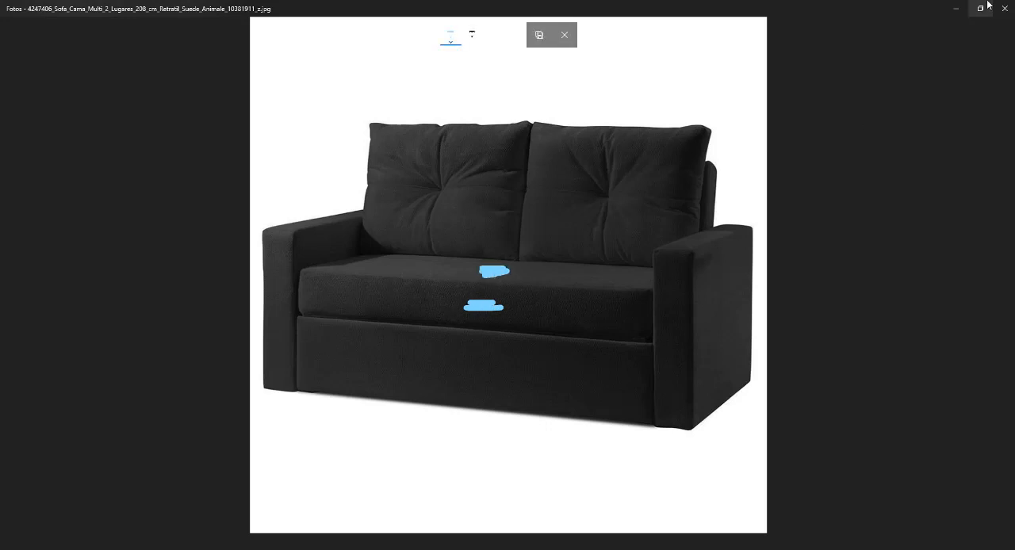
Return to SketchUp and set the TECIDO AULA Falloff's Color A (Front) to dark grey, value 0.245
left_click(250, 549)
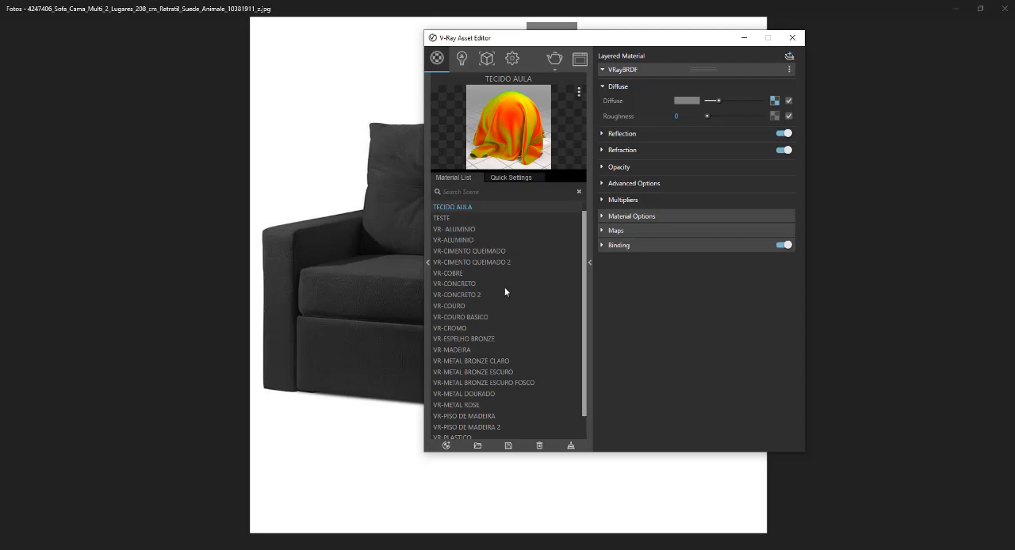
left_click(188, 549)
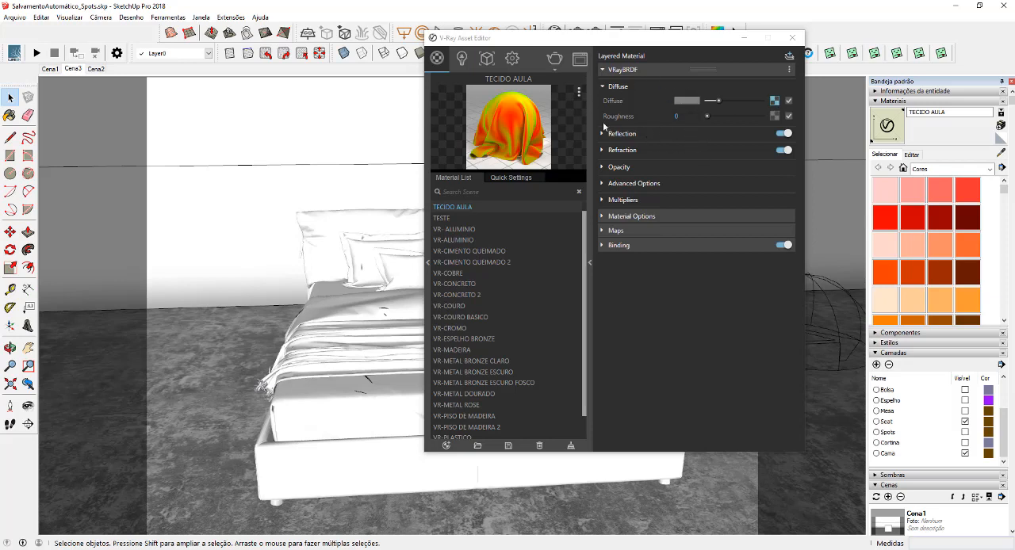
left_click(775, 101)
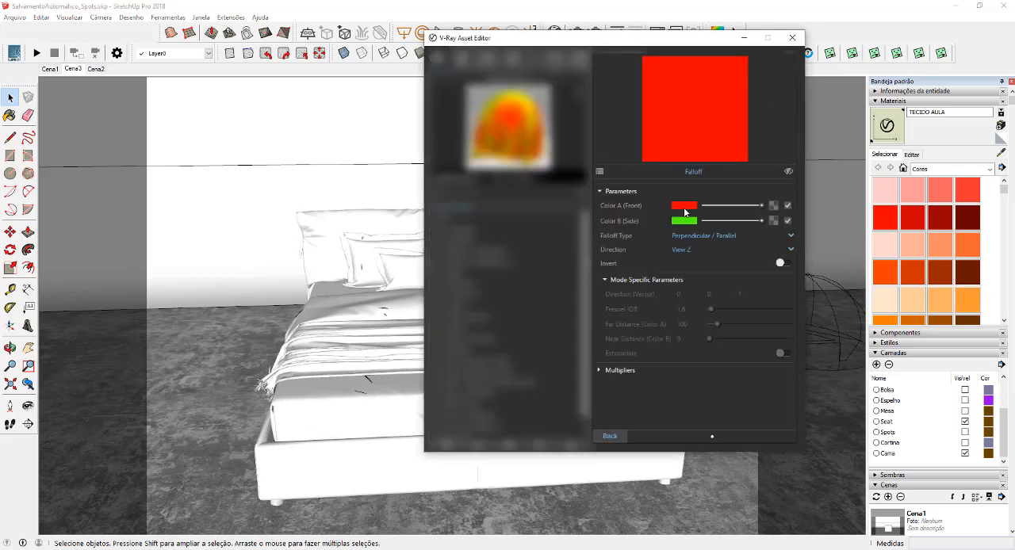
left_click(685, 208)
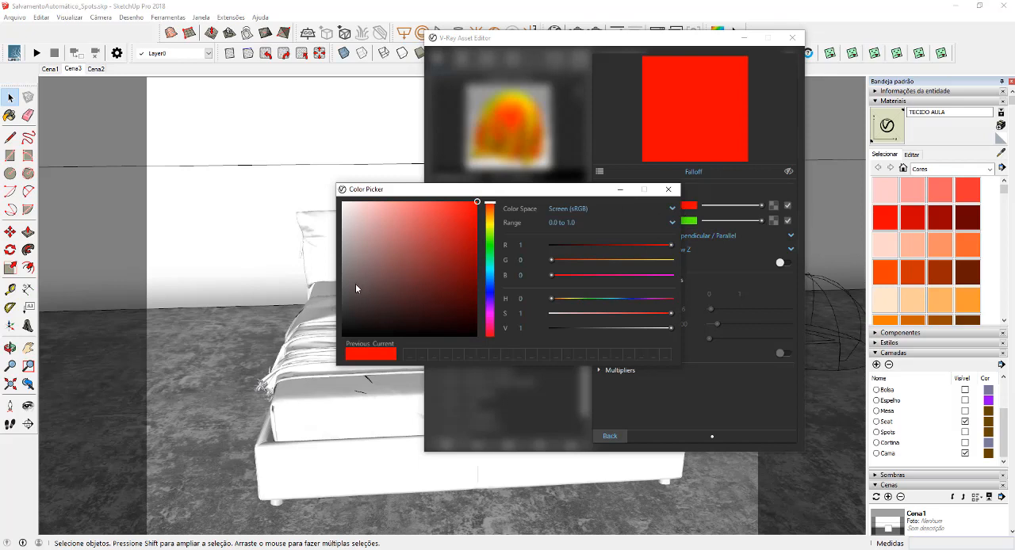
left_click_drag(355, 284, 342, 307)
left_click(668, 189)
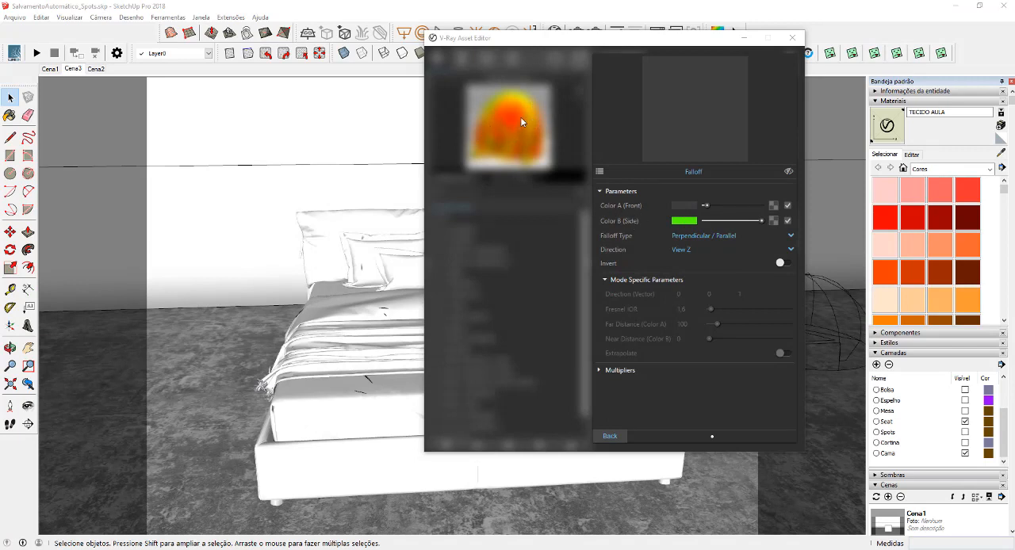
Copy the Falloff's Color A onto Color B (Side) and lighten Color B to mid grey, value 0.522
left_click(704, 219)
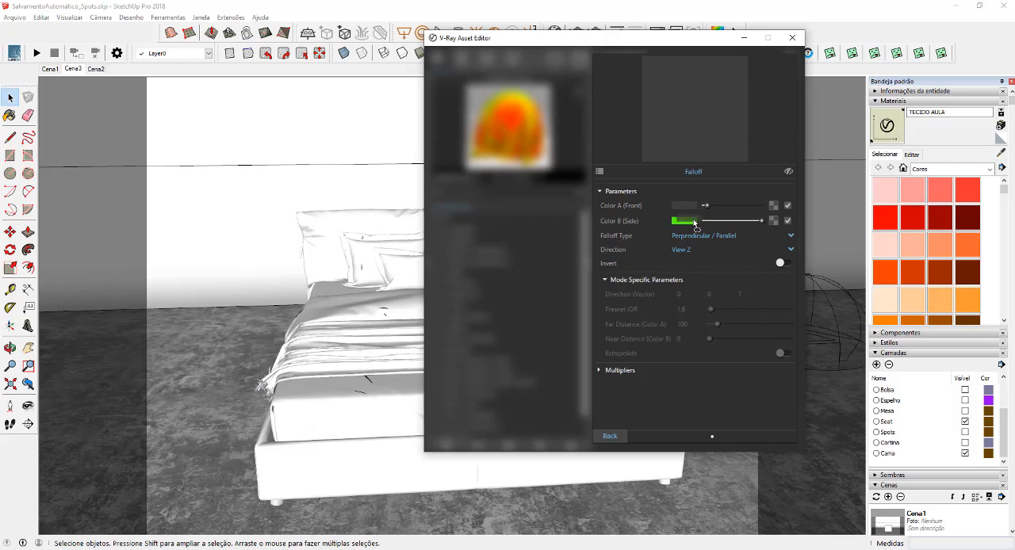
left_click(682, 220)
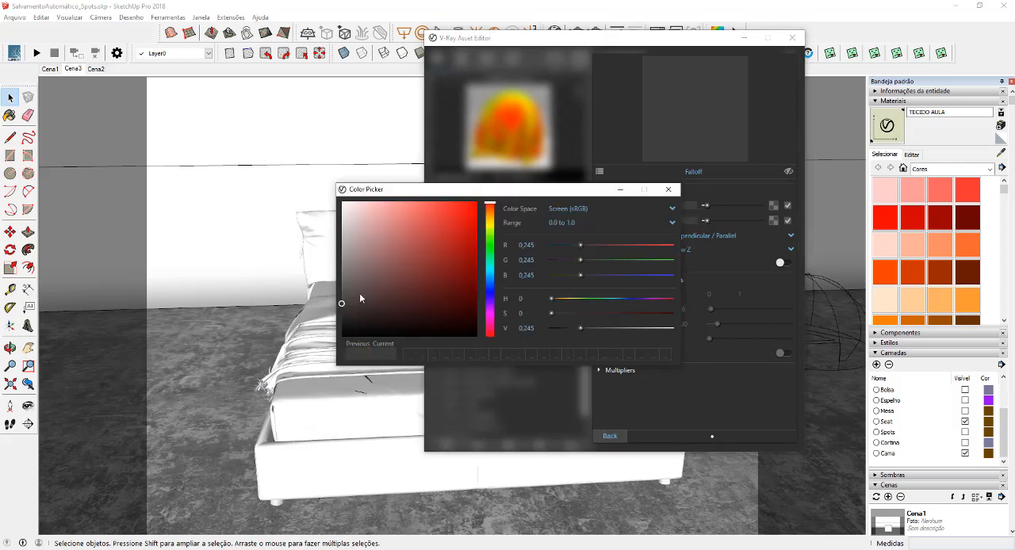
left_click_drag(336, 287, 327, 271)
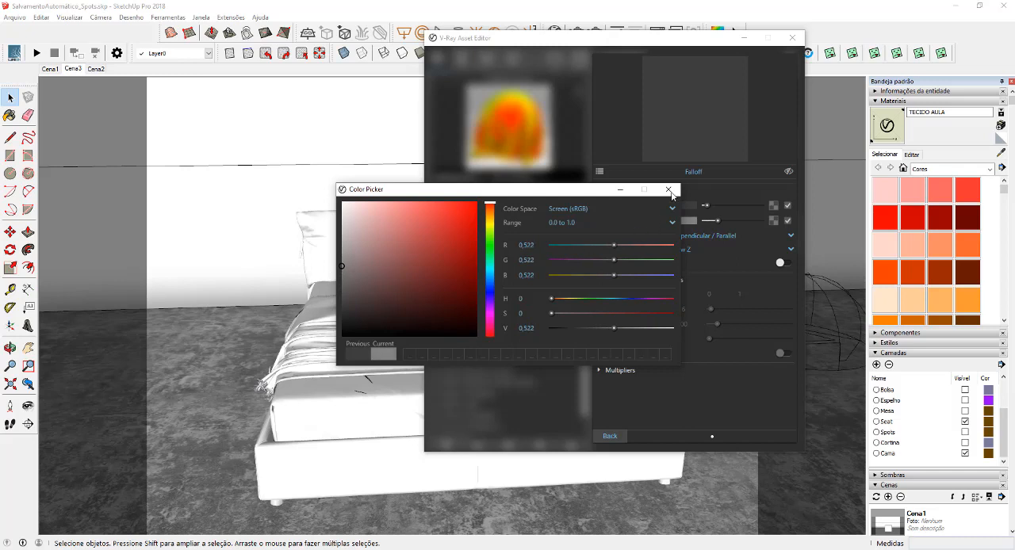
Finish editing the Falloff's colours and duplicate the TECIDO AULA material
left_click(690, 195)
left_click(609, 436)
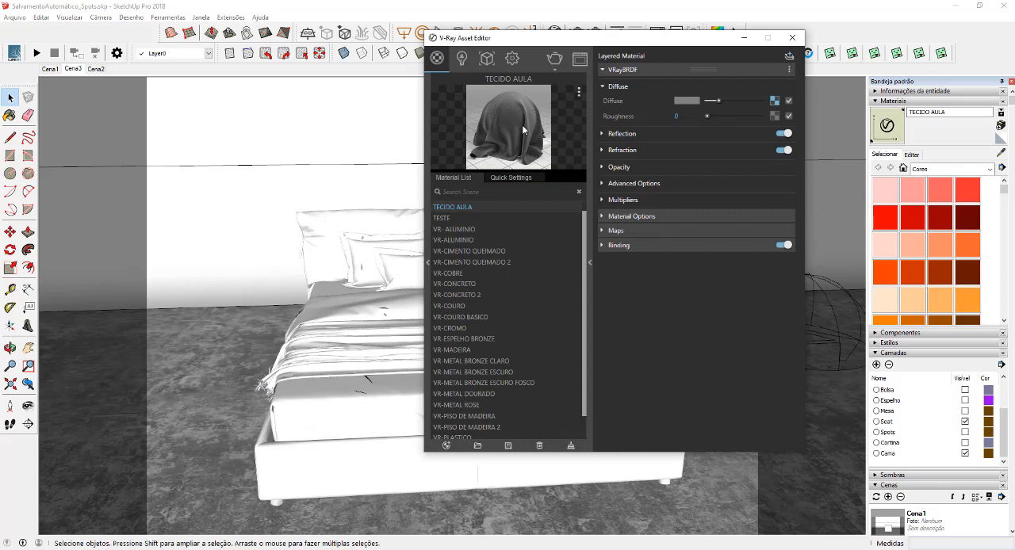
right_click(456, 210)
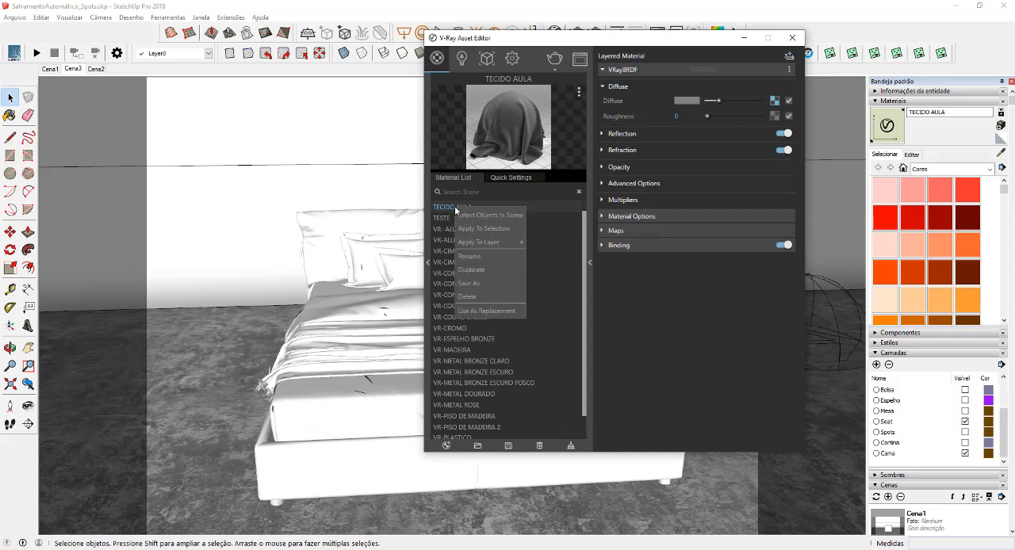
left_click(471, 269)
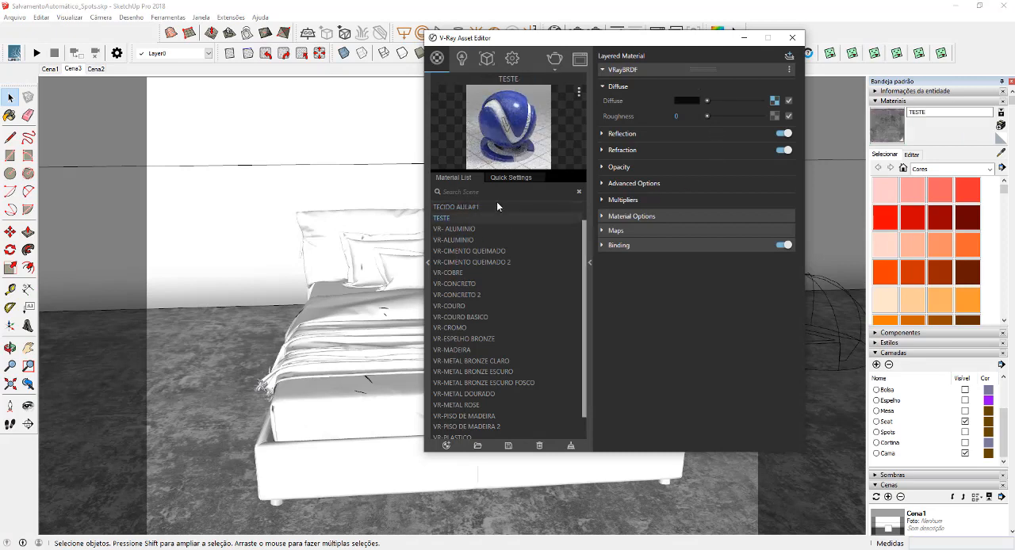
Disable the diffuse texture on the duplicate TECIDO AULA#1 and darken its plain diffuse colour to a darker grey
right_click(776, 101)
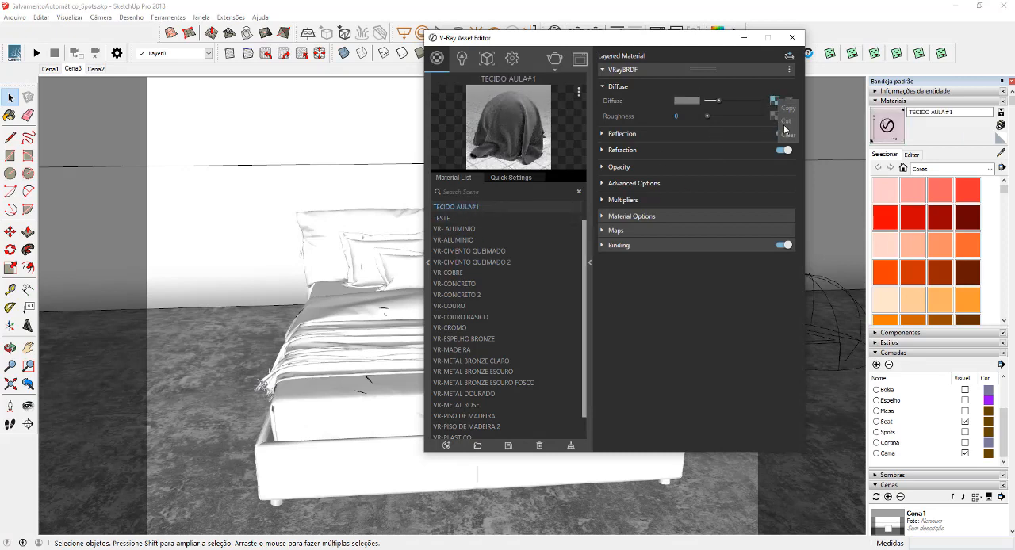
left_click(787, 135)
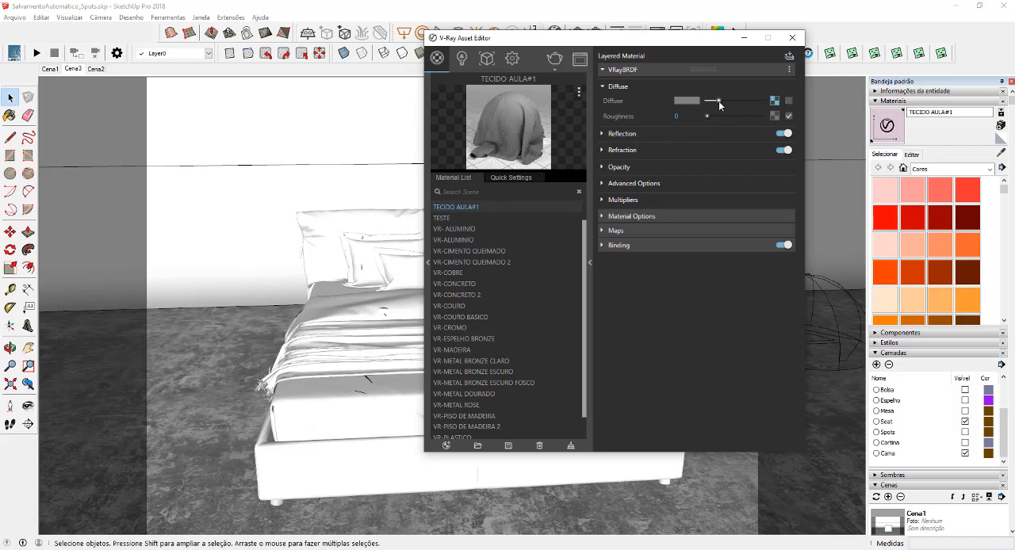
left_click_drag(718, 100, 712, 104)
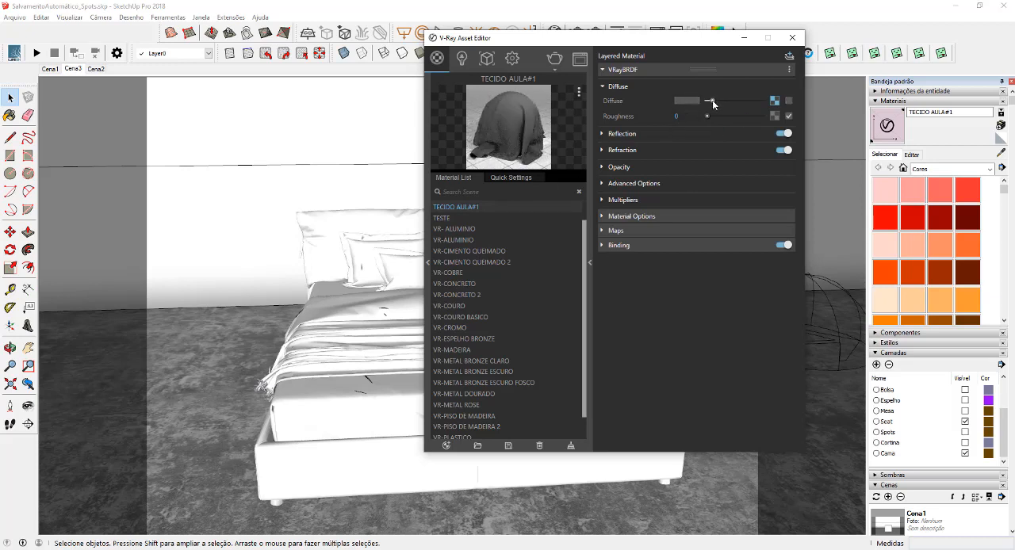
Compare the previews of TECIDO AULA and TECIDO AULA#1, and examine the weave in the dark grey fabric texture image
scroll(507, 253, "up", 1)
left_click(480, 217)
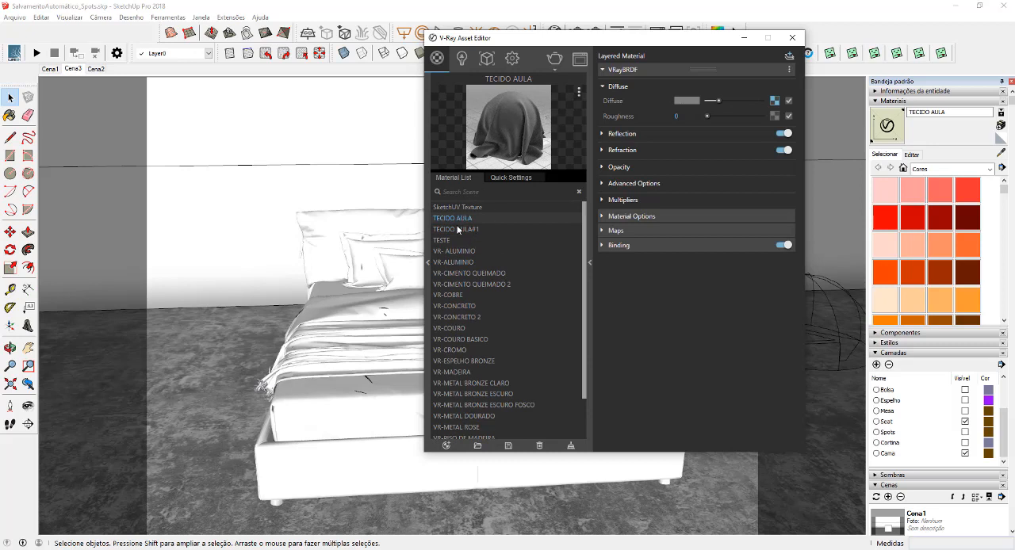
left_click(458, 229)
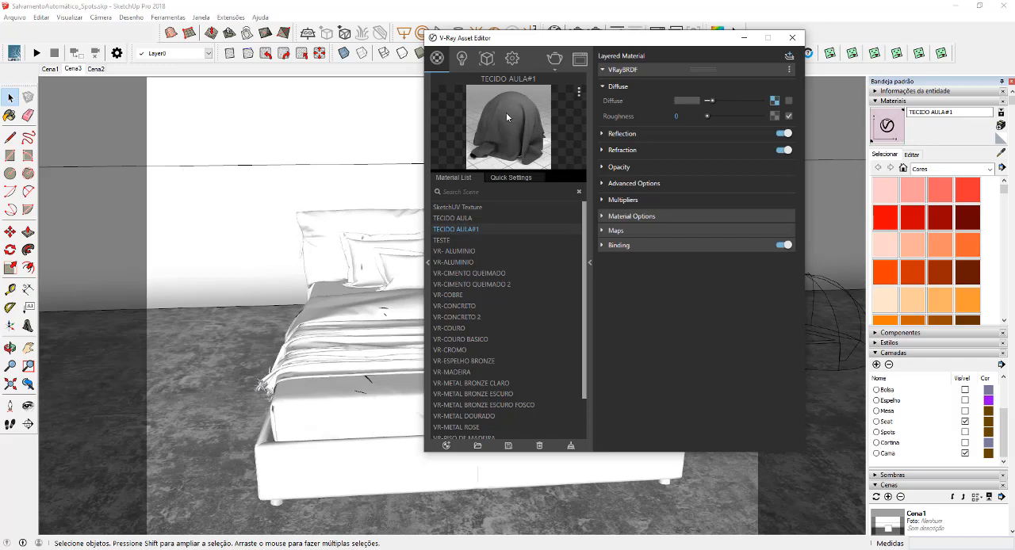
left_click(468, 218)
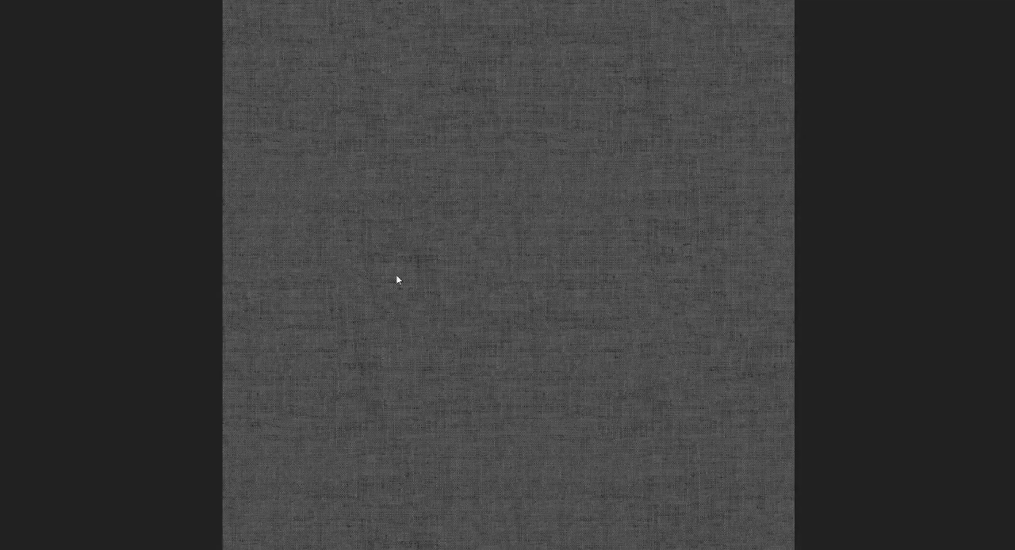
scroll(463, 277, "up", 4)
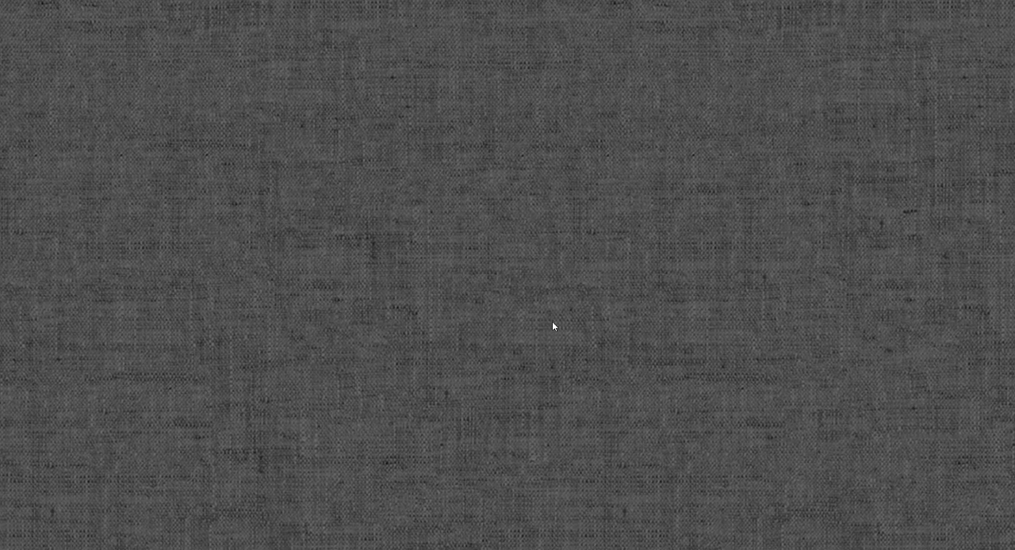
scroll(598, 315, "down", 4)
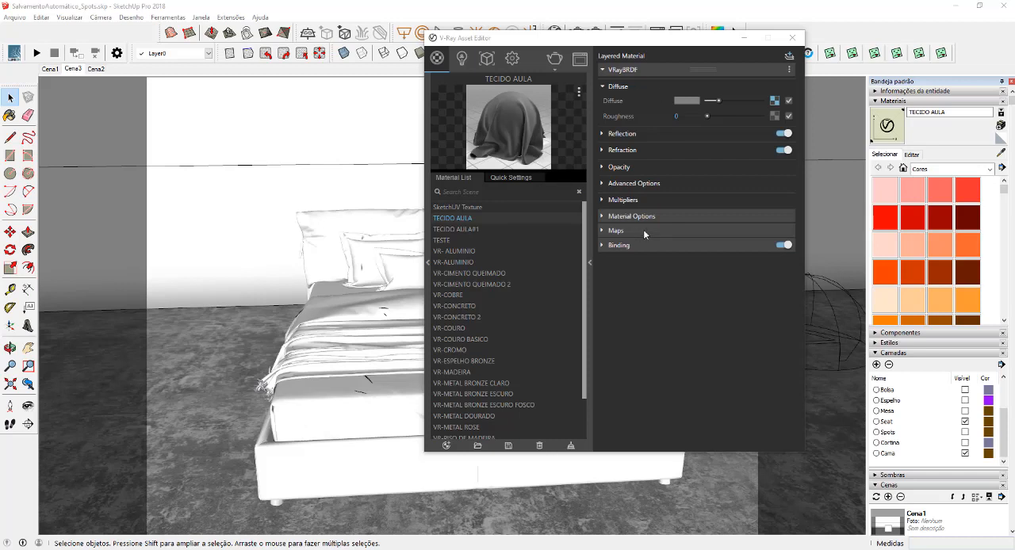
Enable Bump/Normal Mapping on TECIDO AULA and choose a Bitmap texture for its bump map
left_click(643, 231)
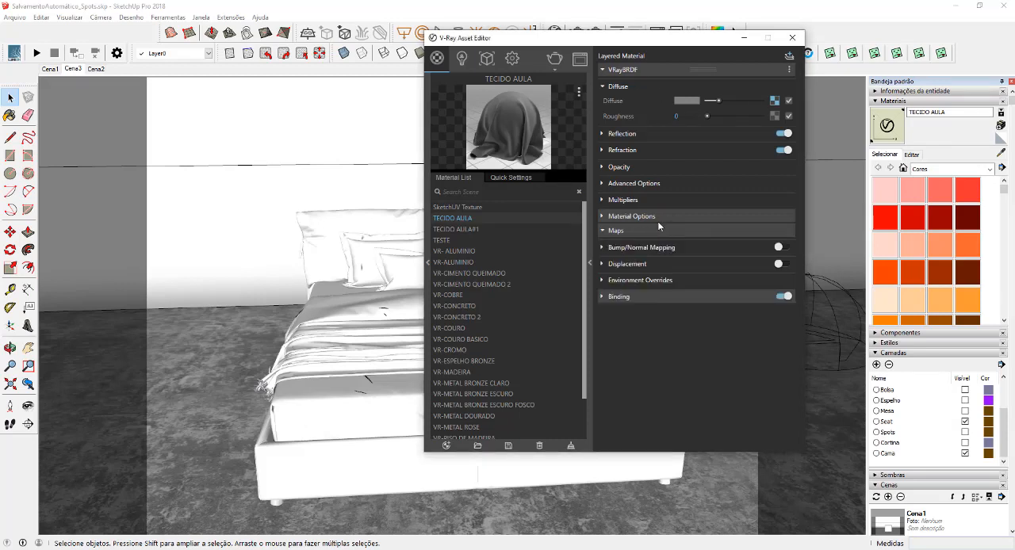
left_click(780, 246)
left_click(674, 248)
left_click(786, 263)
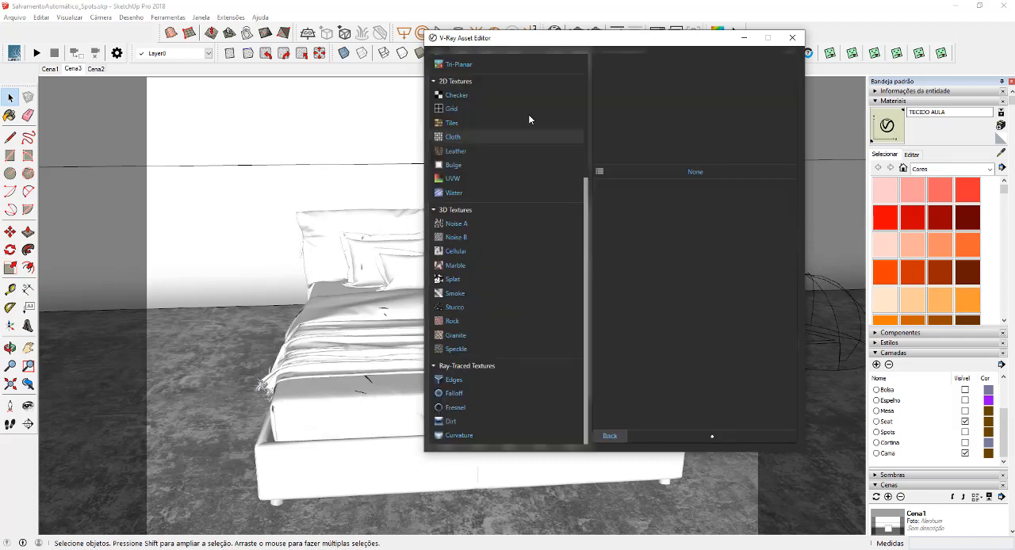
scroll(493, 120, "up", 5)
left_click(476, 76)
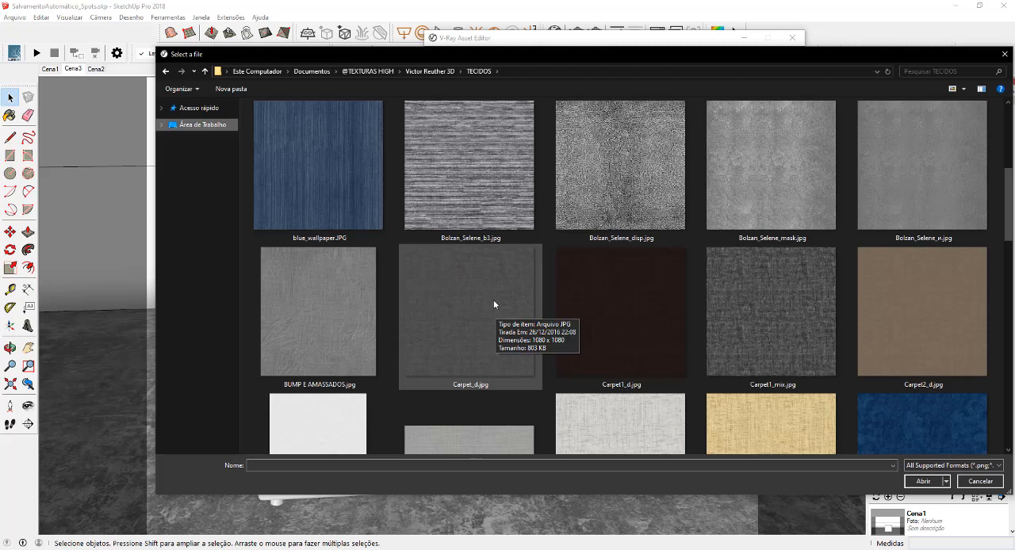
Preview Carpet_d.jpg from the TECIDOS folder at full size and load it as the bump map's bitmap
left_click(471, 301)
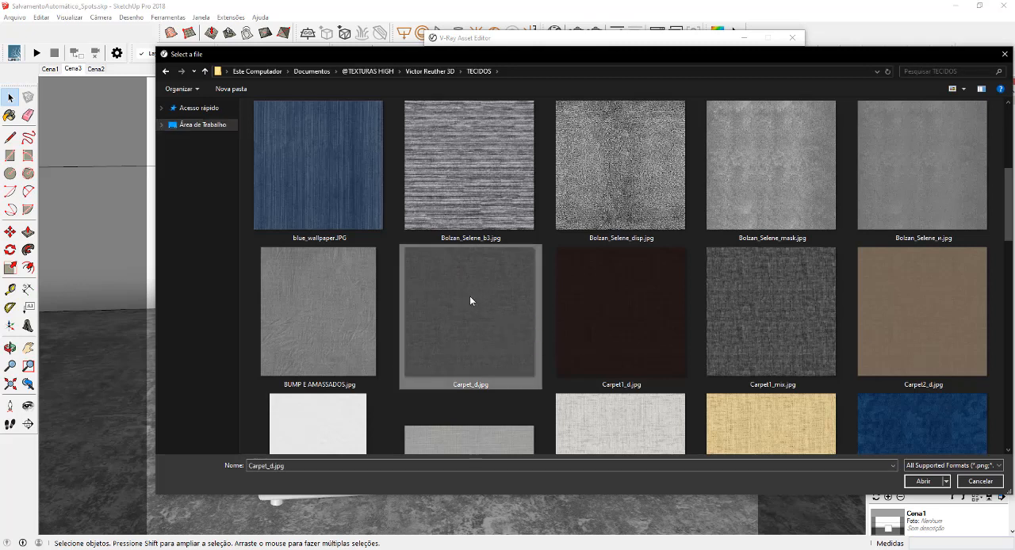
right_click(471, 301)
left_click(507, 206)
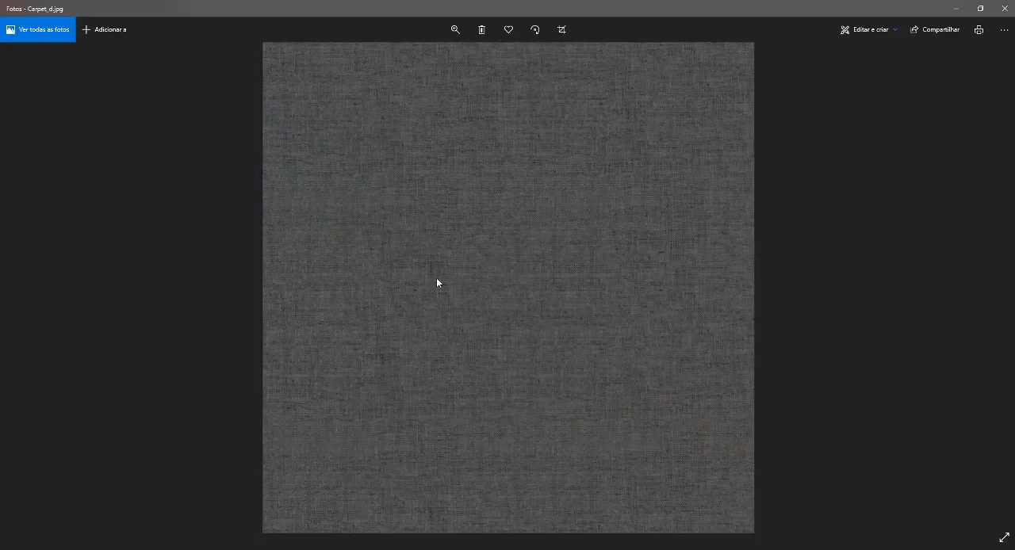
left_click(1004, 8)
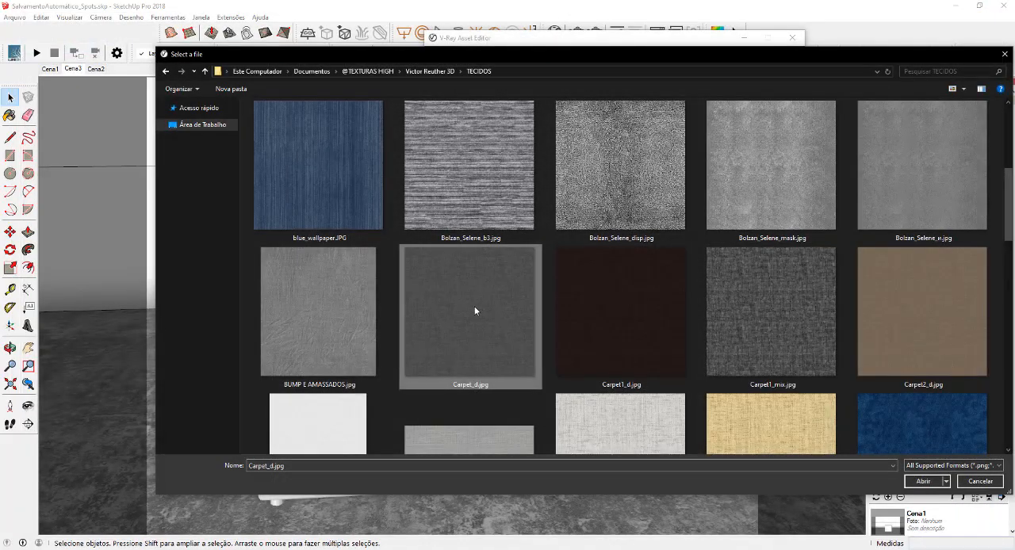
double_click(495, 313)
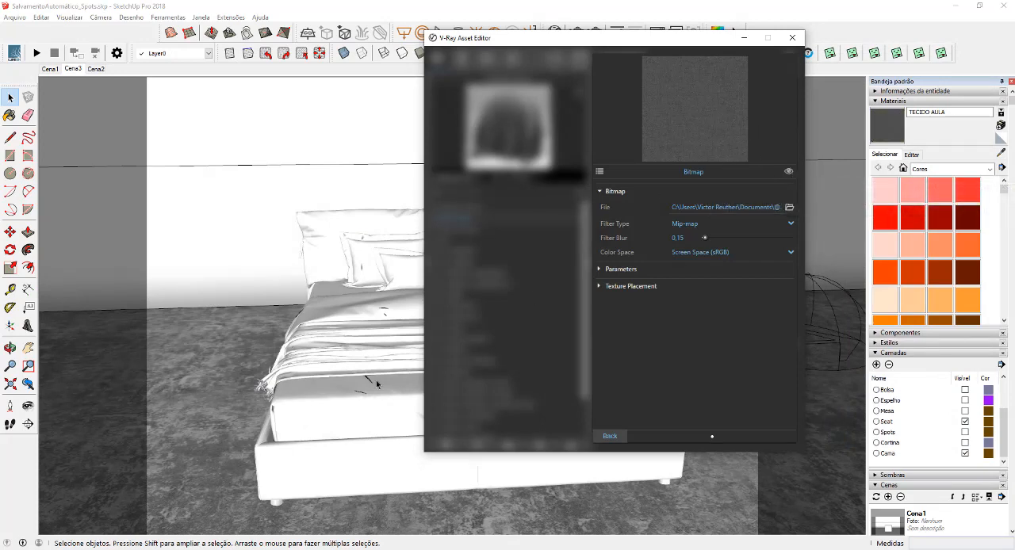
left_click(620, 436)
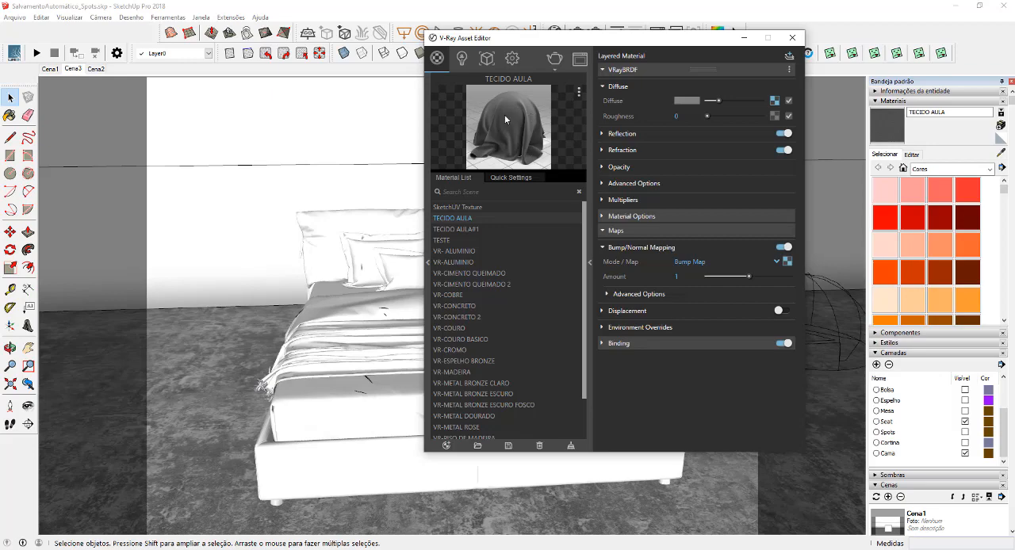
Return to the model and paint the front throw at the foot of the bed with TECIDO AULA, inside its group
left_click(744, 38)
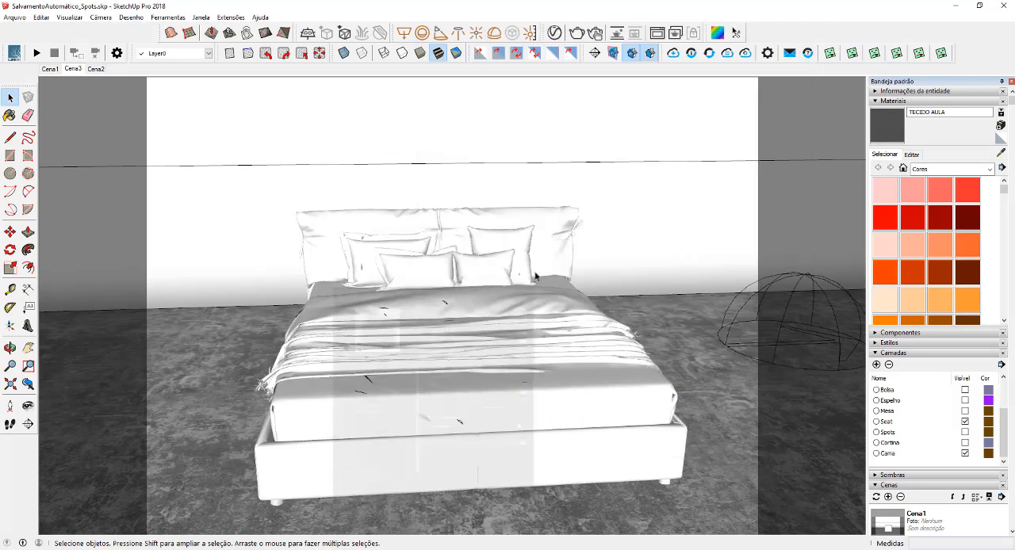
middle_click_drag(453, 339, 523, 272)
scroll(528, 301, "up", 2)
scroll(457, 339, "up", 2)
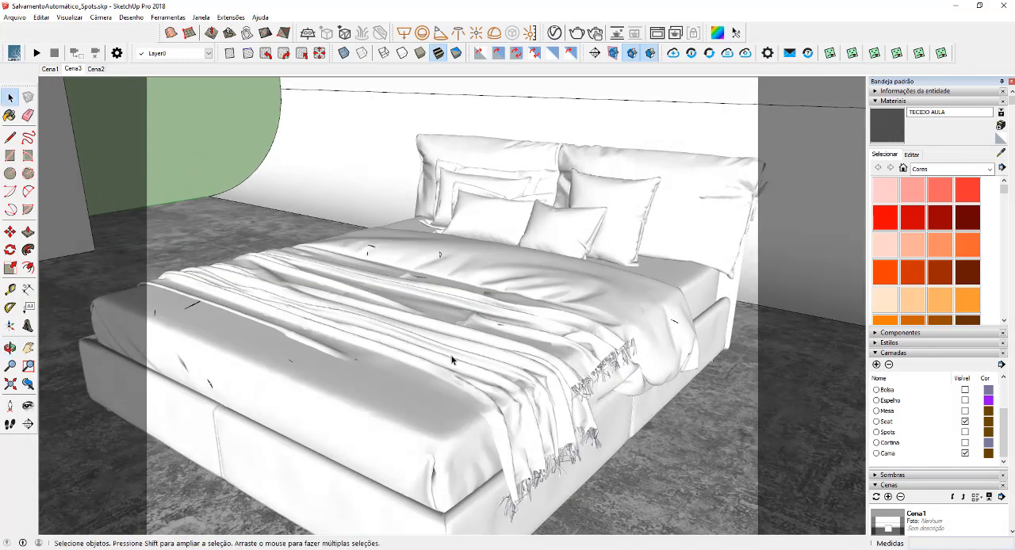
double_click(452, 359)
double_click(451, 360)
scroll(476, 349, "up", 3)
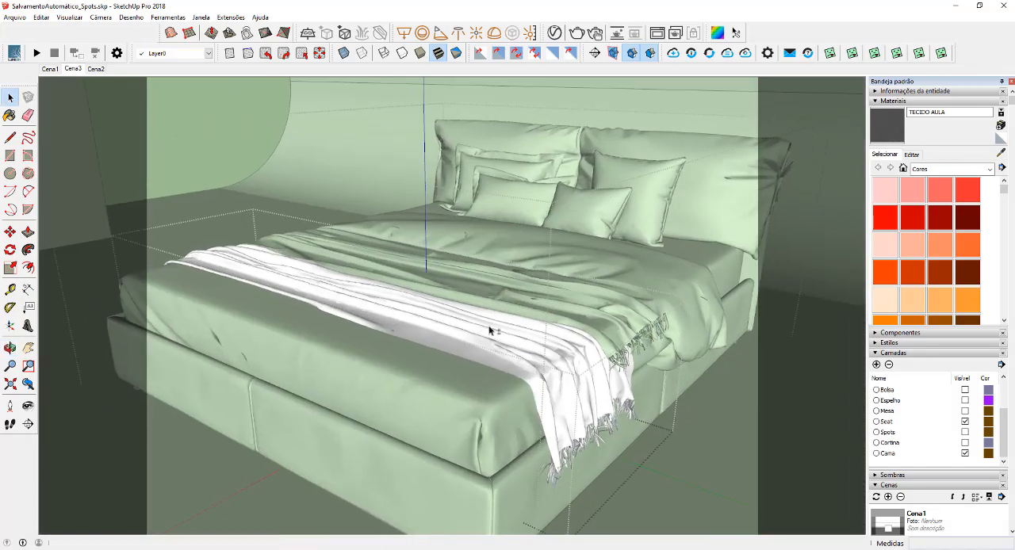
left_click(495, 356)
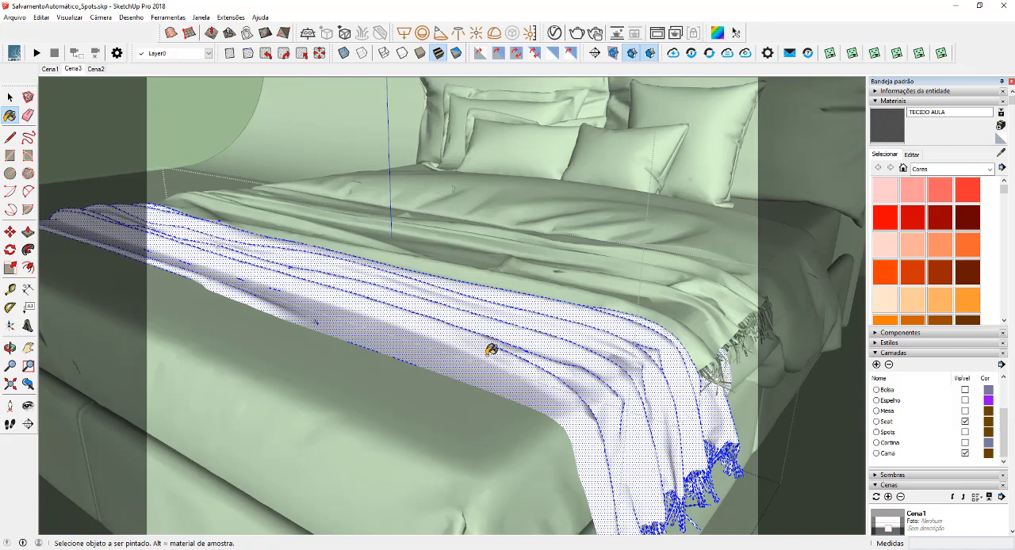
left_click(491, 350)
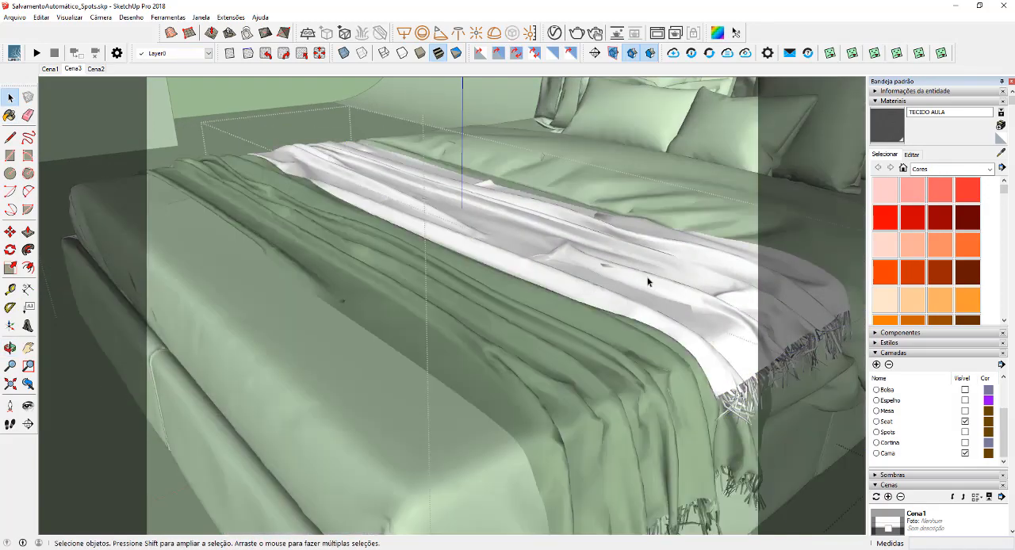
Paint the second fringed throw, nearer the pillows, with the TECIDO AULA material
left_click(647, 281)
key("b")
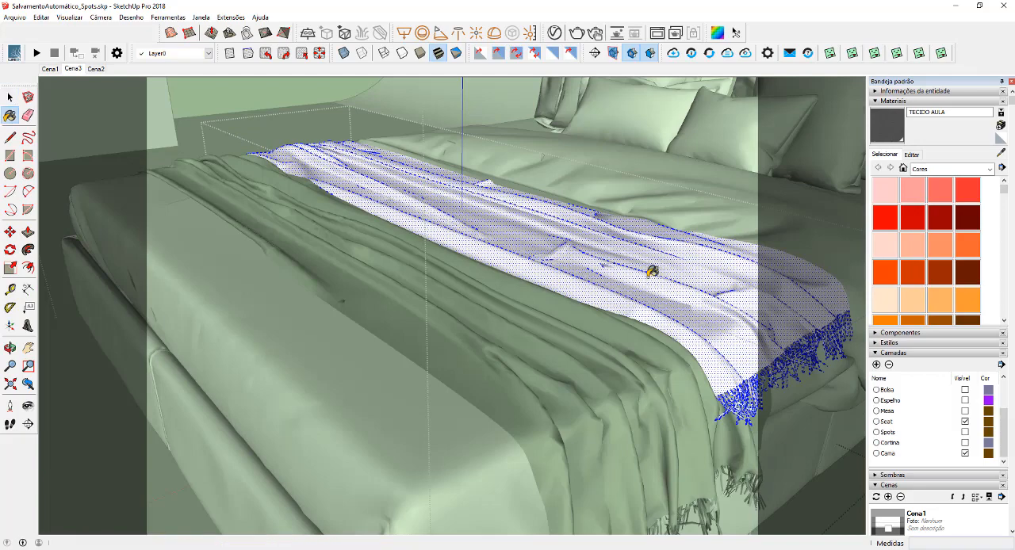
left_click(650, 271)
key("space")
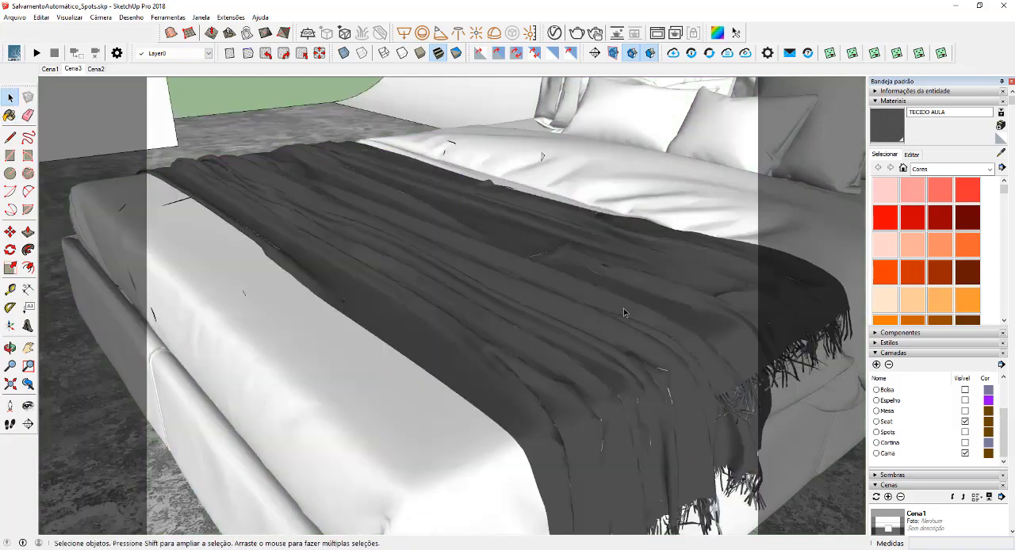
Turn off the viewport display of TECIDO AULA's bump bitmap and inspect the throws up close
mouse_move(623, 308)
middle_mouse_down()
mouse_move(579, 302)
mouse_move(517, 326)
mouse_move(476, 298)
mouse_move(503, 381)
middle_mouse_up()
scroll(474, 296, "up", 5)
left_click(554, 32)
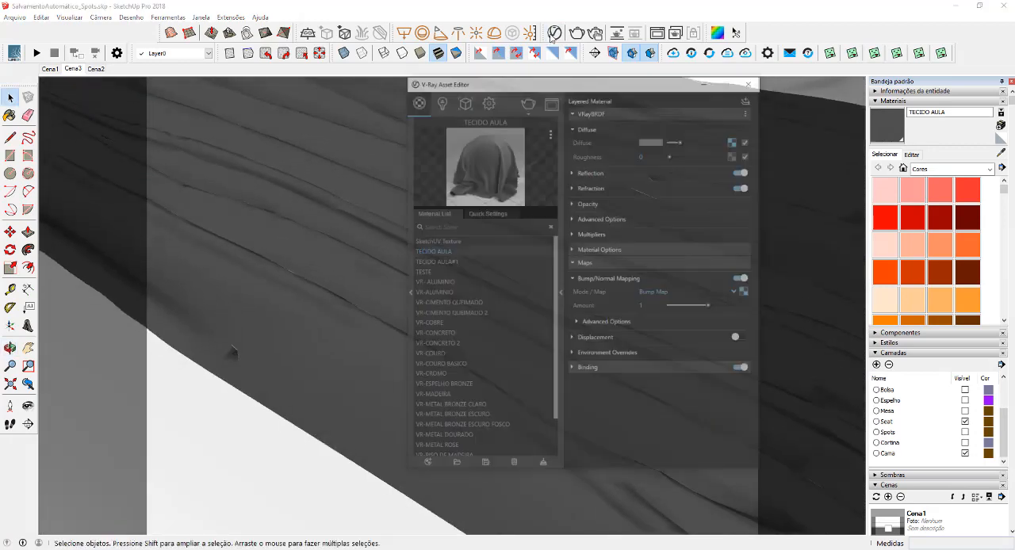
left_click(787, 262)
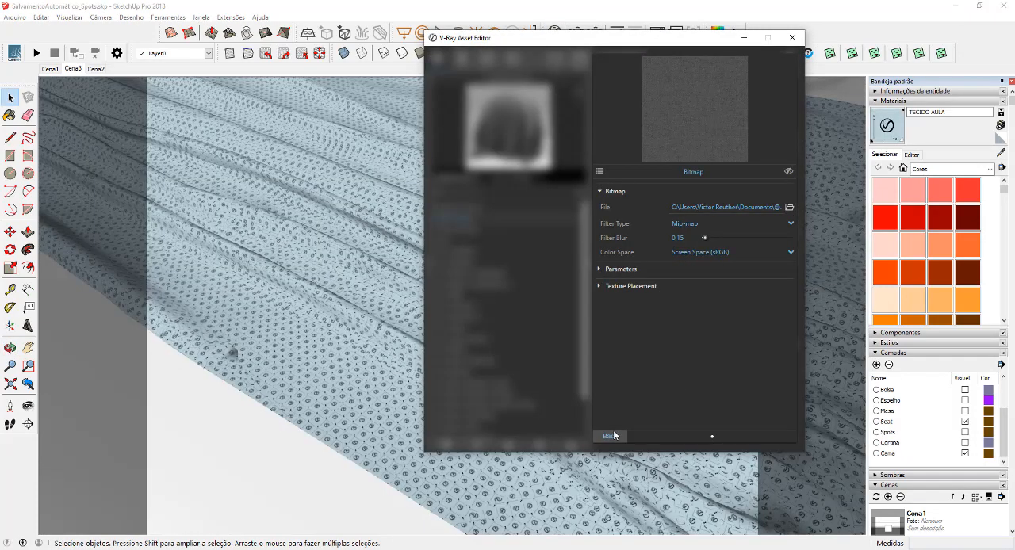
left_click(609, 436)
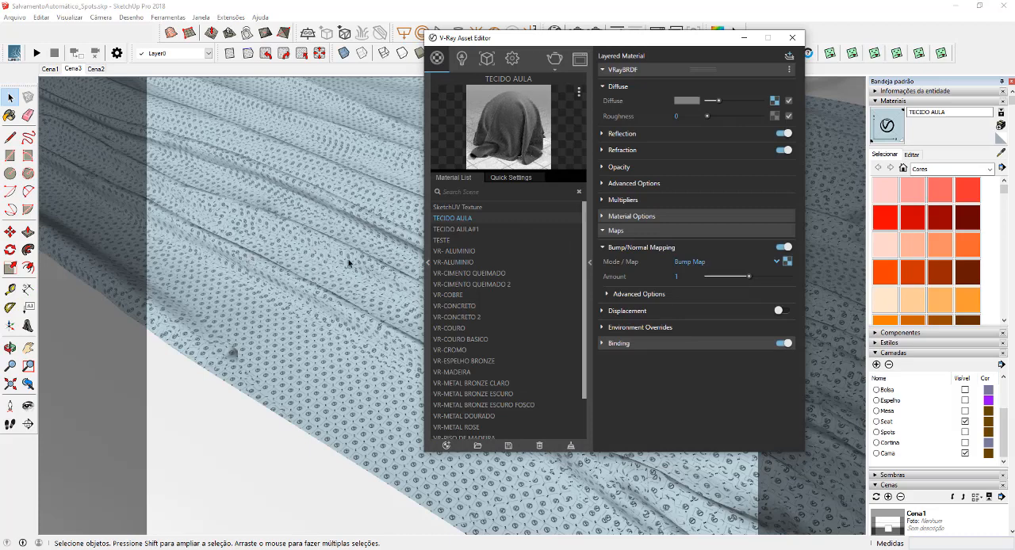
Turn the bump bitmap's viewport display back on for TECIDO AULA and return to the model
left_click(787, 262)
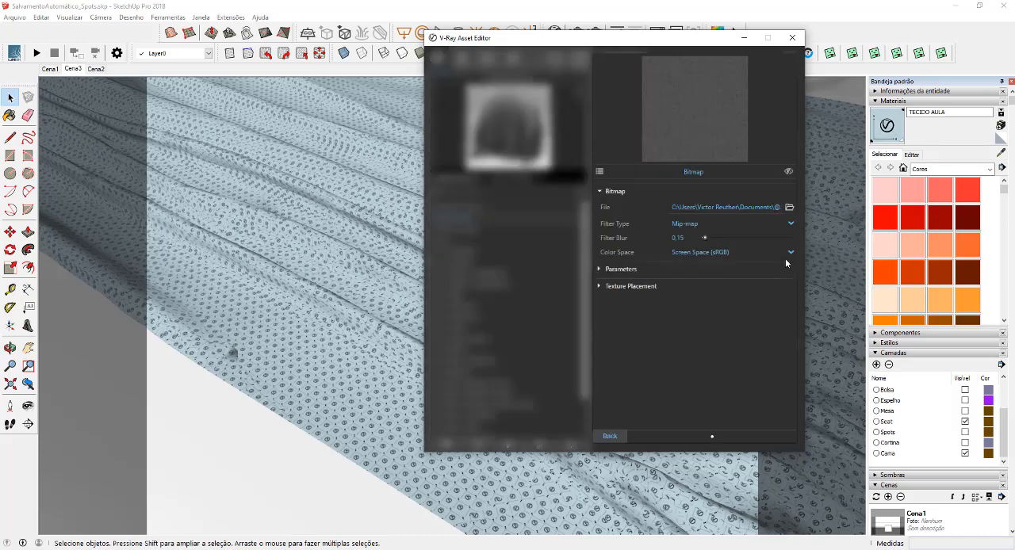
left_click(789, 172)
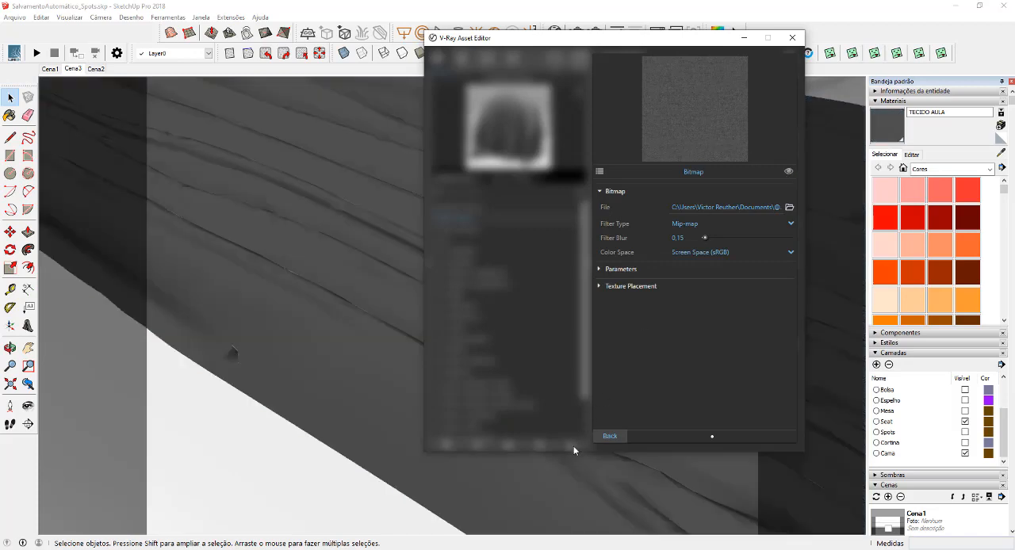
left_click(604, 441)
left_click(745, 38)
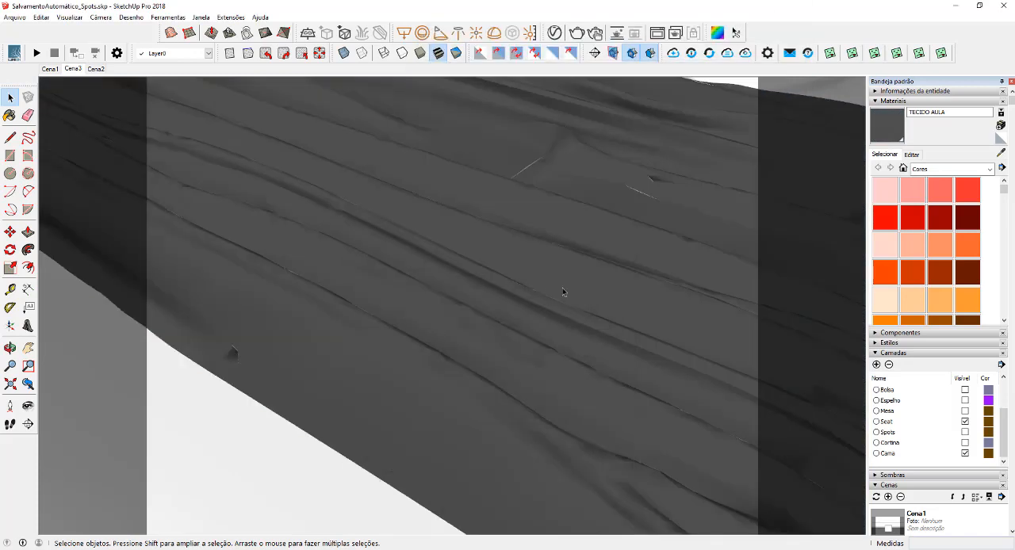
Select all geometry inside the front throw's group and apply the V-Ray Tri-Planar projection (World) UV mapping to it
middle_click_drag(563, 291, 485, 275)
scroll(476, 292, "down", 3)
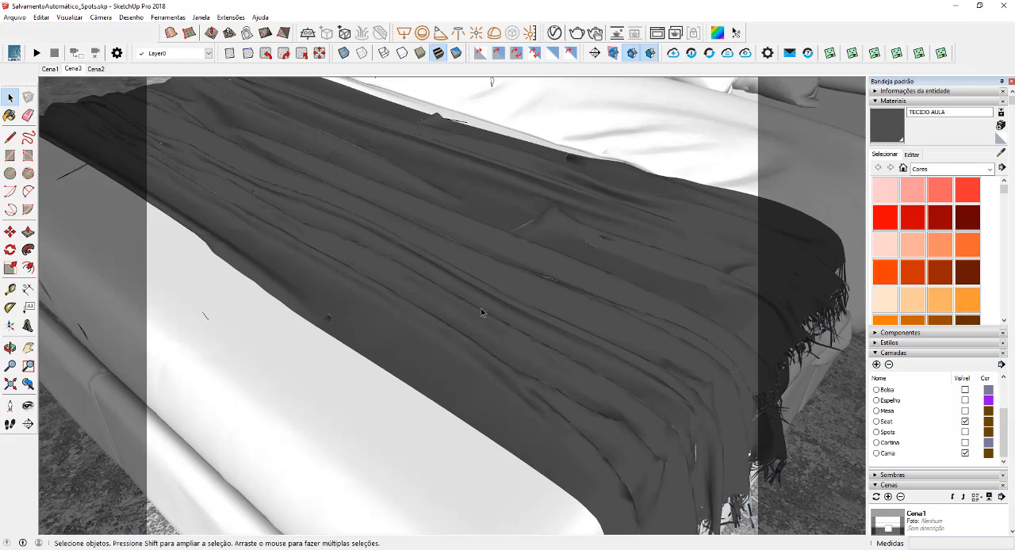
double_click(480, 307)
double_click(480, 307)
left_click(480, 310)
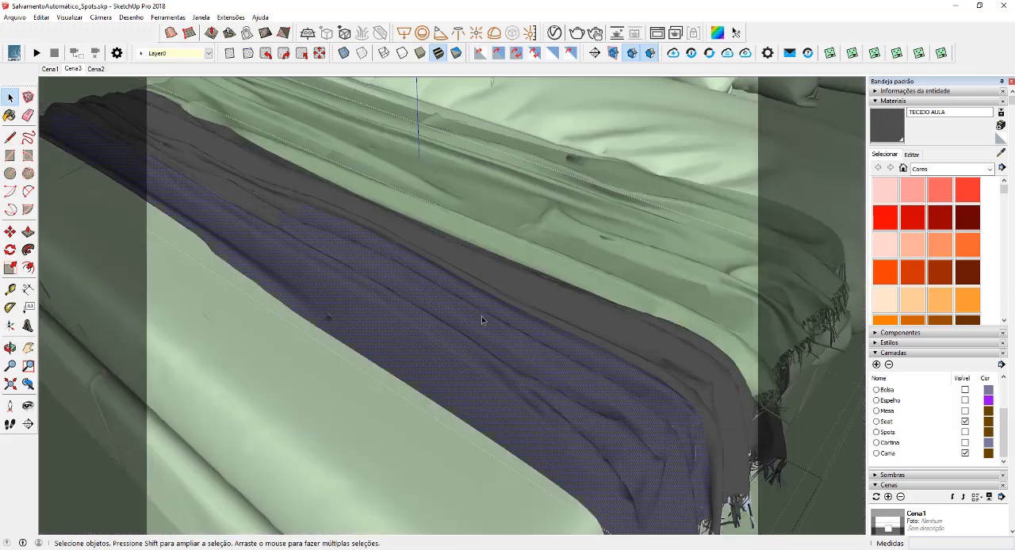
scroll(481, 316, "up", 2)
mouse_move(482, 318)
middle_mouse_down()
mouse_move(493, 328)
mouse_move(492, 312)
middle_mouse_up()
scroll(491, 312, "up", 1)
triple_click(491, 312)
middle_click_drag(586, 317, 478, 253)
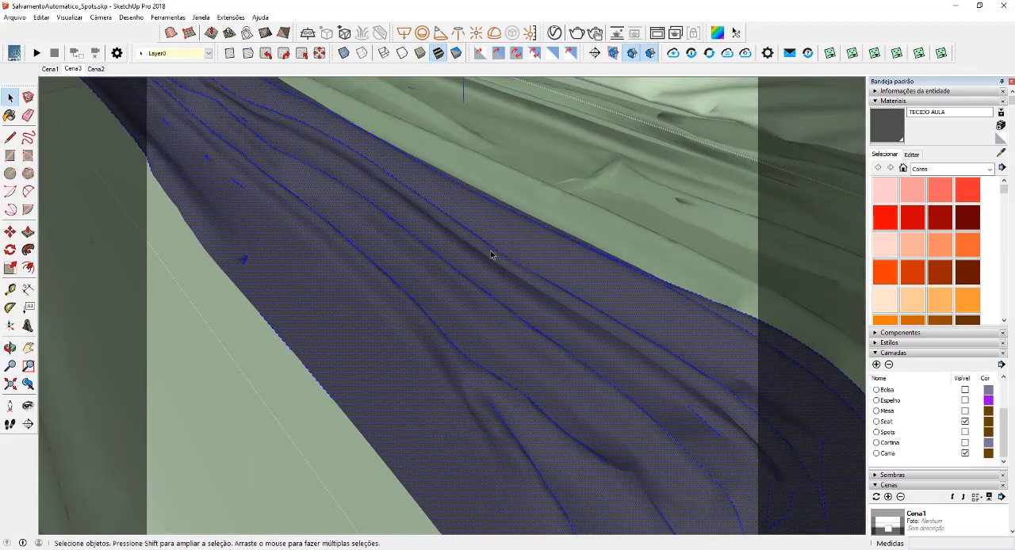
right_click(437, 256)
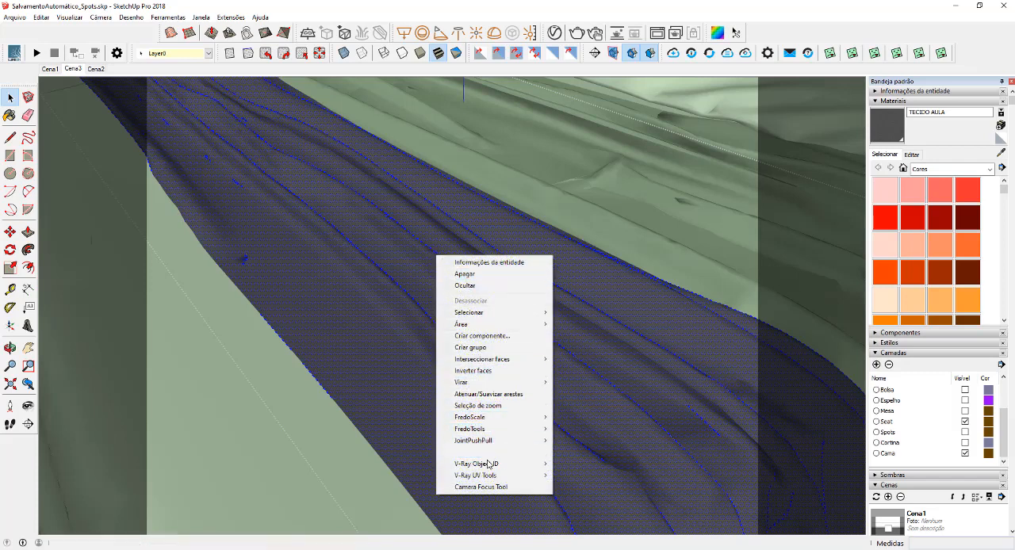
mouse_move(473, 477)
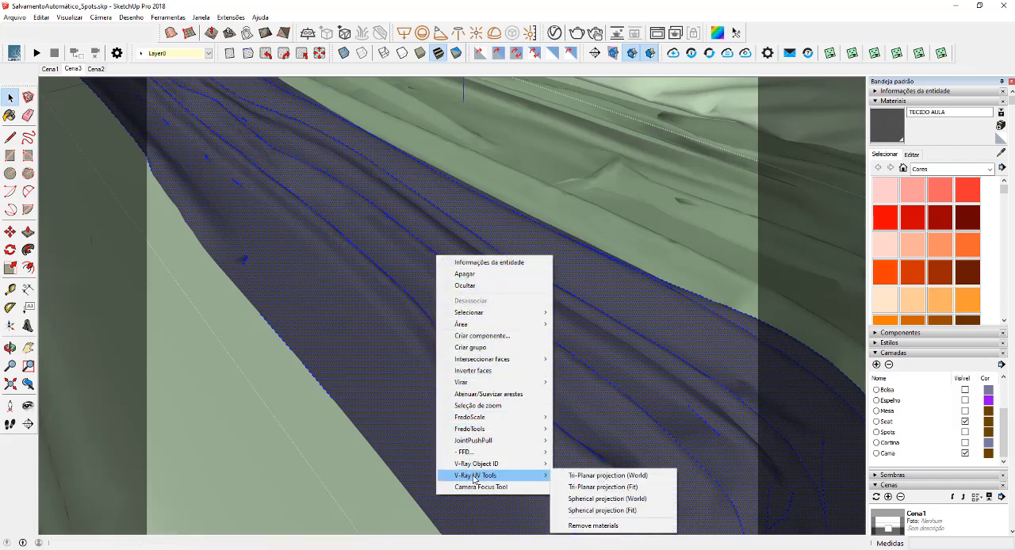
left_click(600, 477)
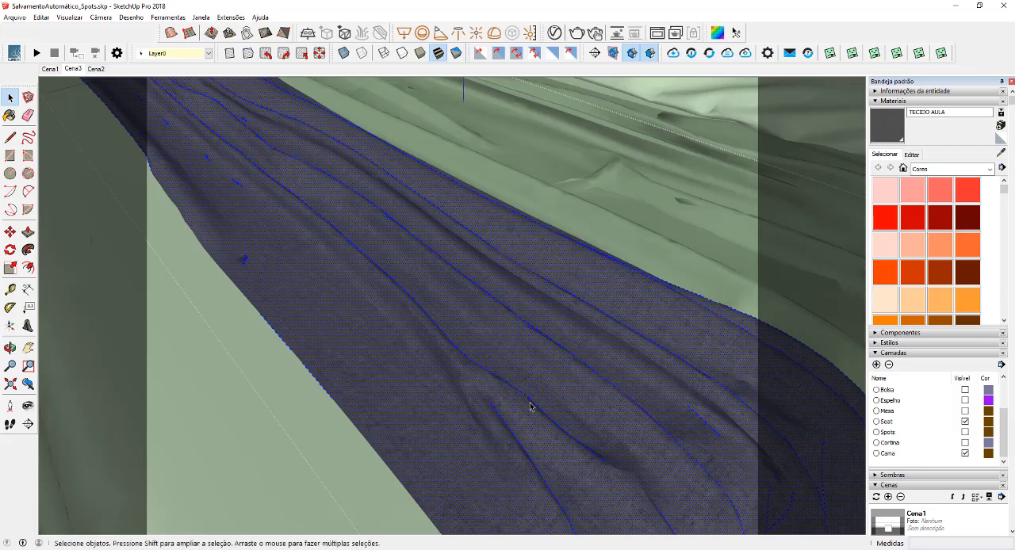
Apply the V-Ray Tri-Planar projection (World) UV mapping to the second fringed throw and exit its group
middle_click_drag(560, 401, 566, 320)
left_click(566, 320)
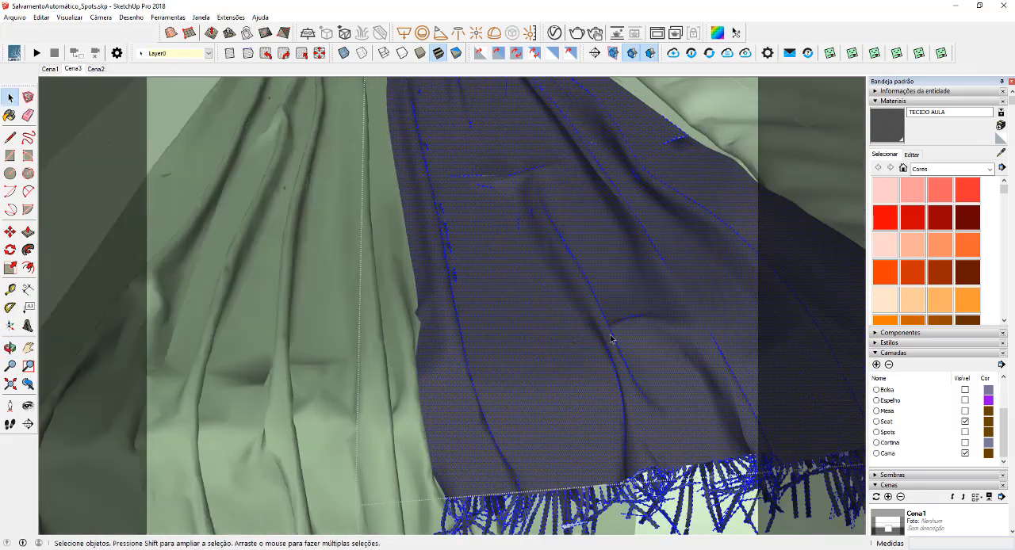
right_click(512, 247)
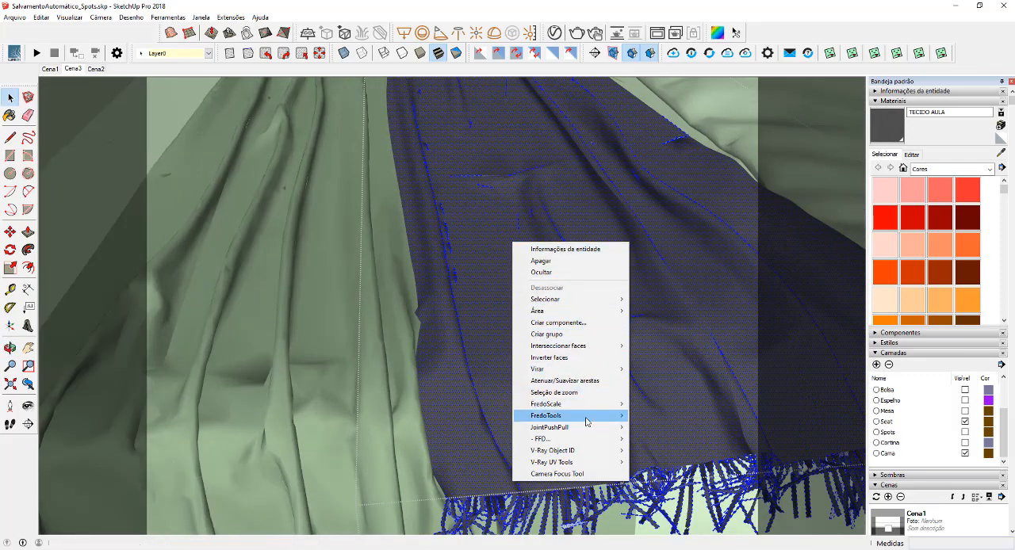
left_click(644, 463)
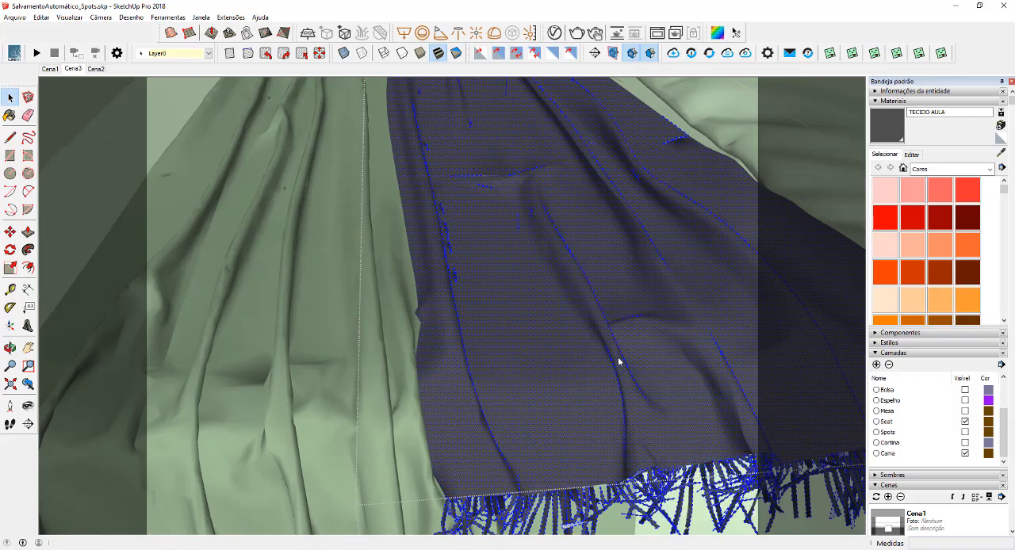
middle_click_drag(564, 297, 595, 333)
scroll(474, 338, "down", 4)
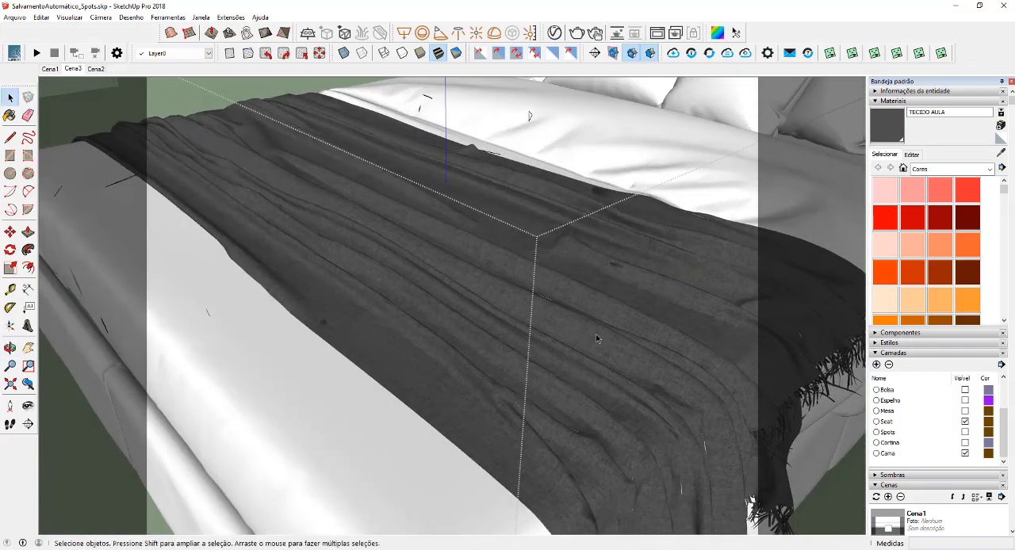
Set TECIDO AULA's Carpet_d.jpg texture size to 1,00 m and check the fabric's scale on the throws
left_click(913, 155)
double_click(902, 275)
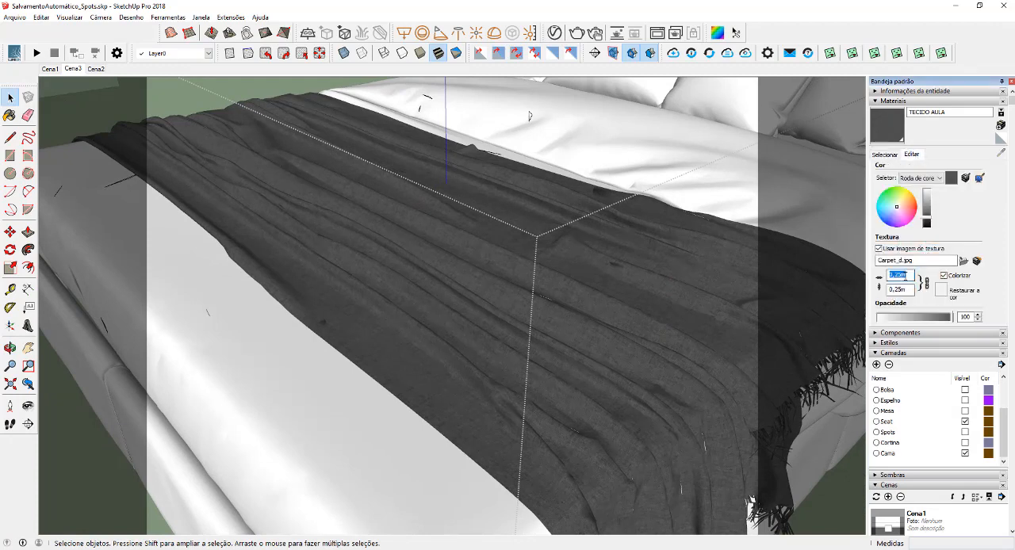
scroll(543, 414, "up", 3)
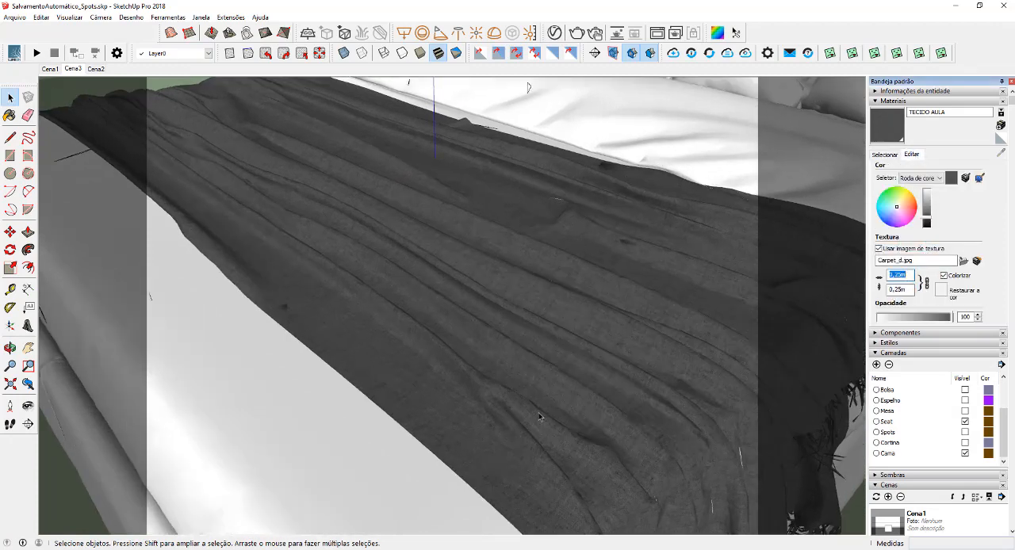
type(",5")
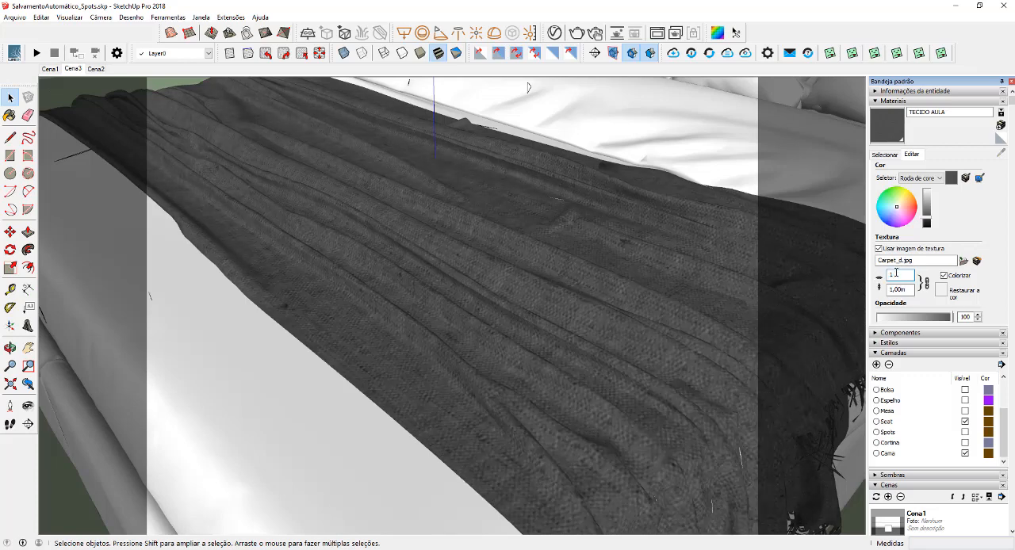
scroll(376, 335, "down", 4)
middle_click_drag(376, 335, 557, 340)
scroll(558, 339, "down", 4)
middle_click_drag(501, 362, 564, 360)
scroll(568, 338, "up", 1)
scroll(568, 338, "up", 1)
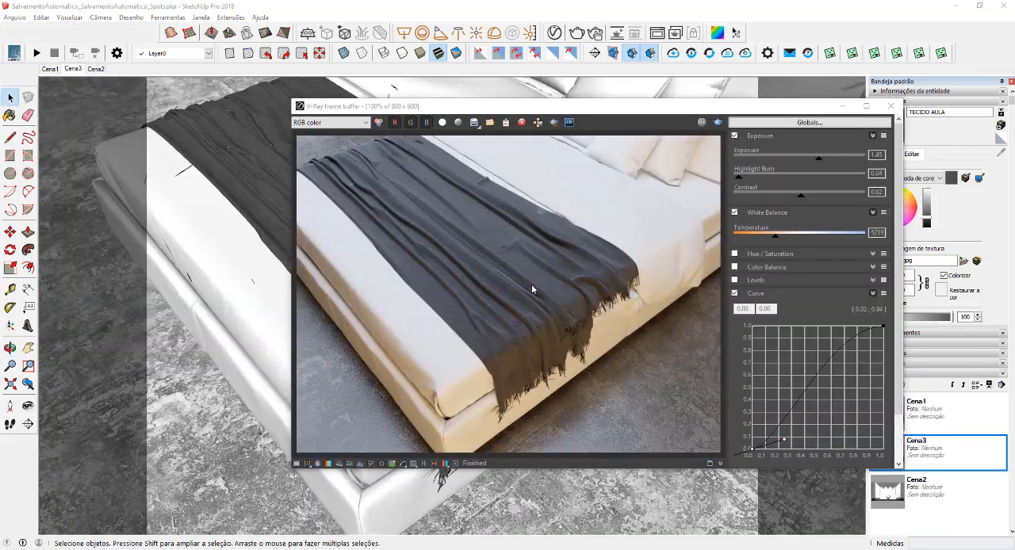
Examine the fabric's bump and folds up close in the V-Ray render, including the full bed view
scroll(502, 265, "up", 1)
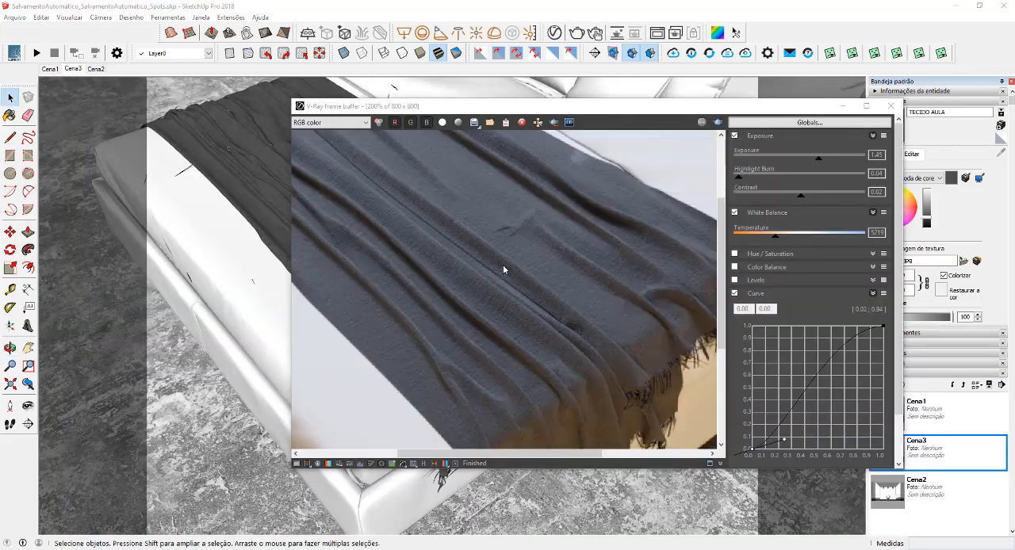
middle_click_drag(565, 298, 548, 317)
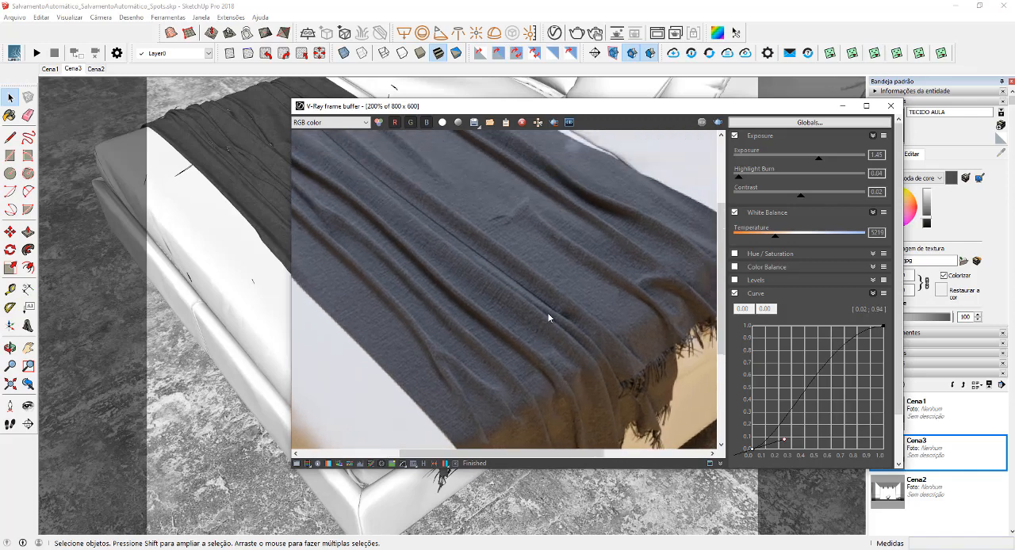
middle_click_drag(593, 260, 535, 305)
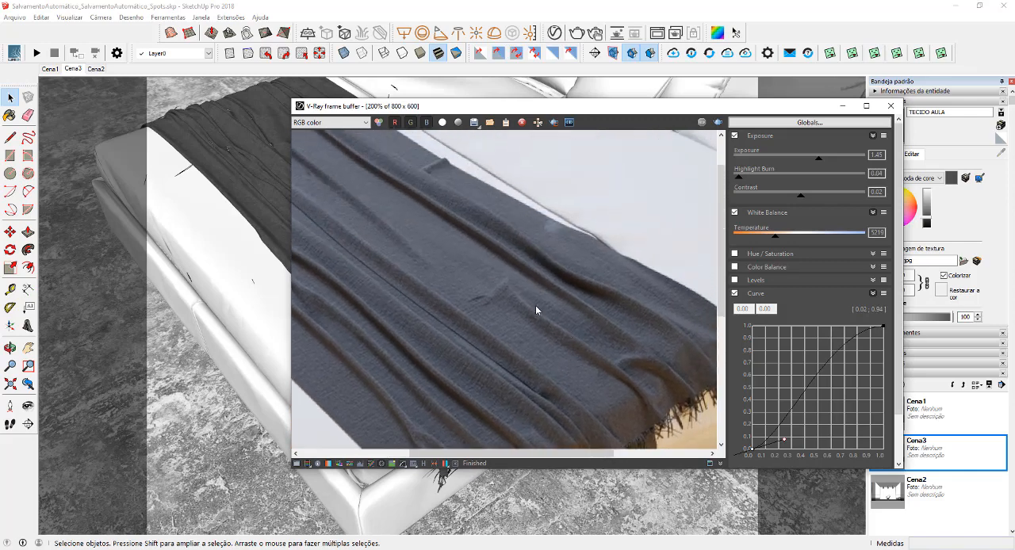
scroll(535, 305, "down", 1)
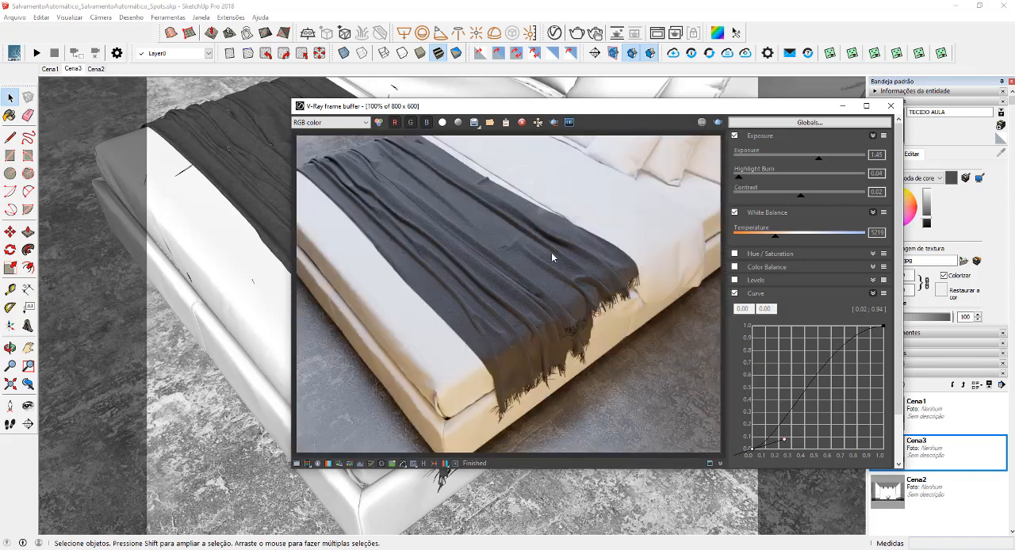
Set TECIDO AULA's bump map amount to ,3 in the V-Ray Asset Editor
left_click(554, 32)
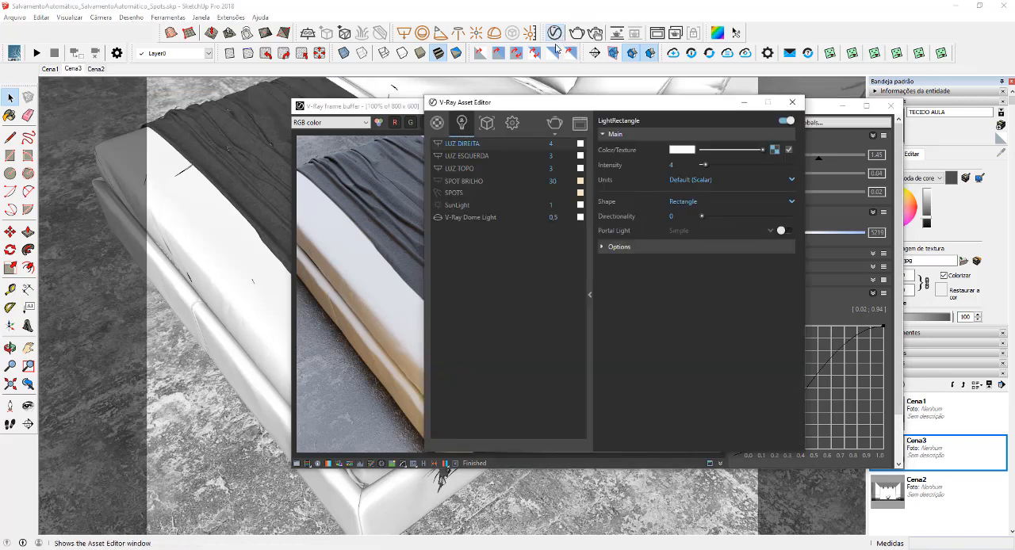
left_click(436, 123)
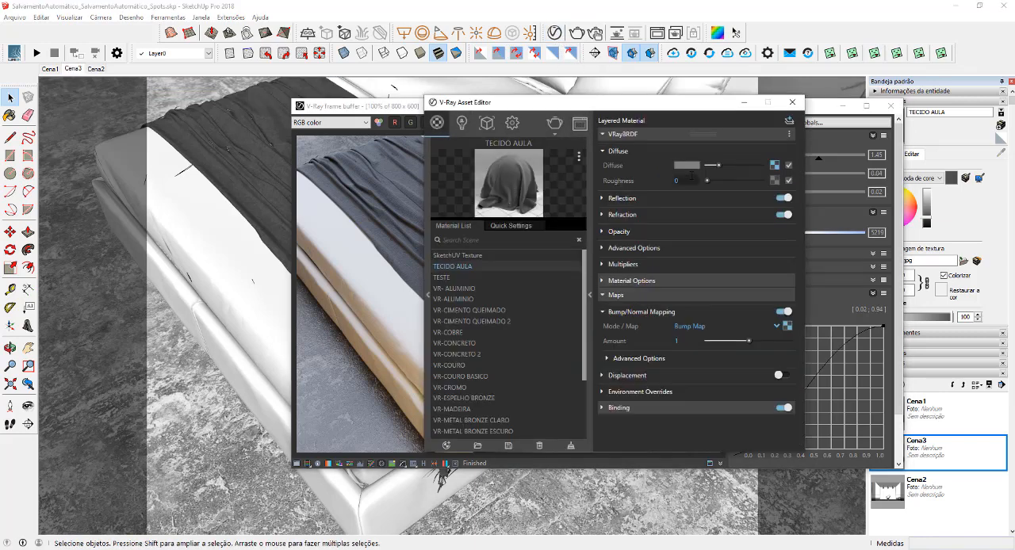
scroll(372, 227, "up", 2)
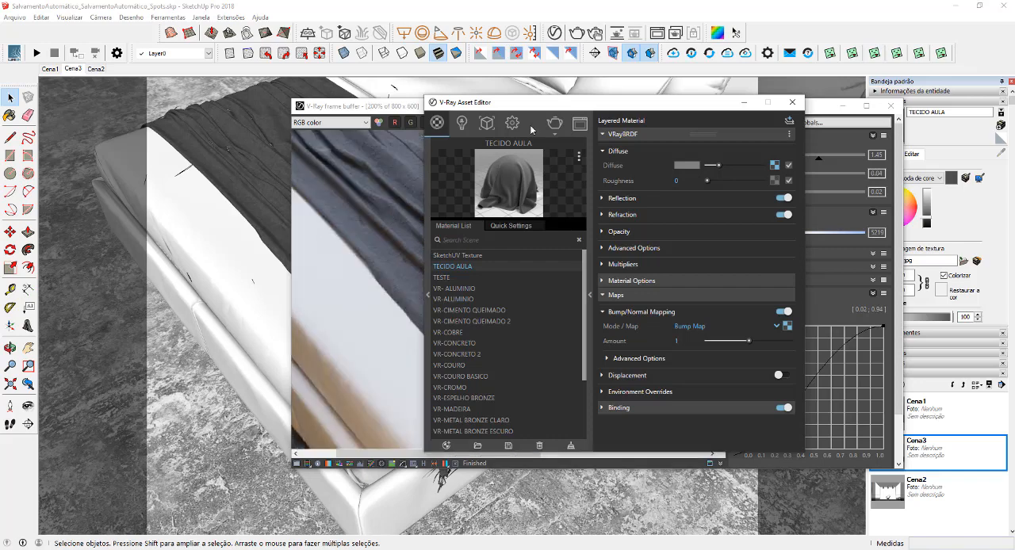
mouse_move(613, 105)
left_mouse_down()
mouse_move(764, 112)
mouse_move(766, 97)
mouse_move(610, 96)
left_mouse_up()
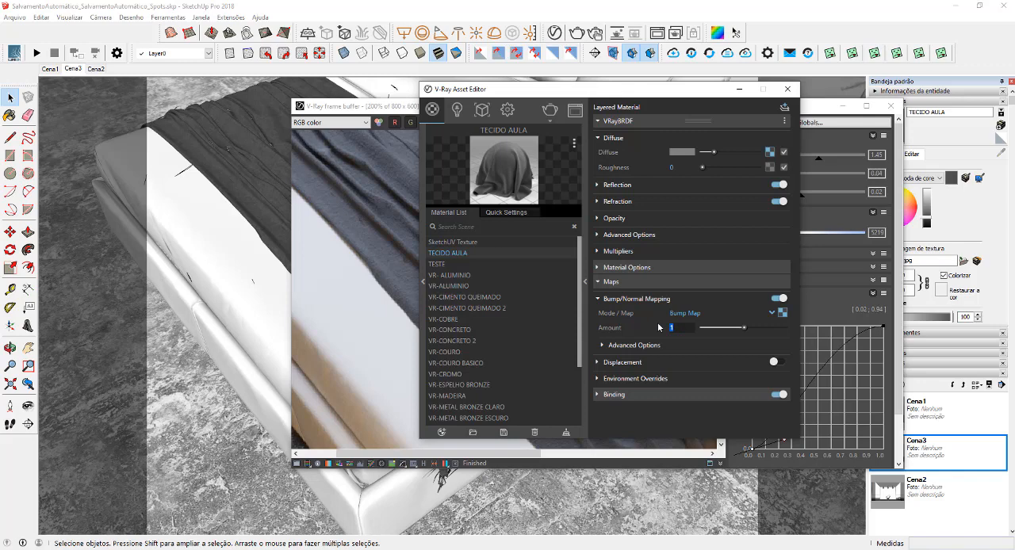
type(",3")
key("Return")
Change Color A (Front) of TECIDO AULA's diffuse Falloff map to a dark golden brown
left_click(769, 152)
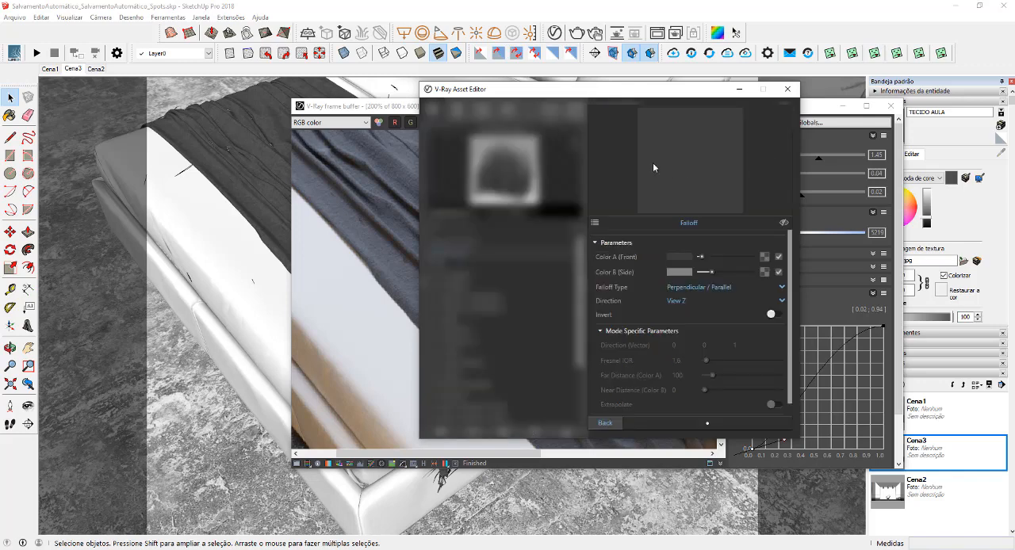
left_click(678, 258)
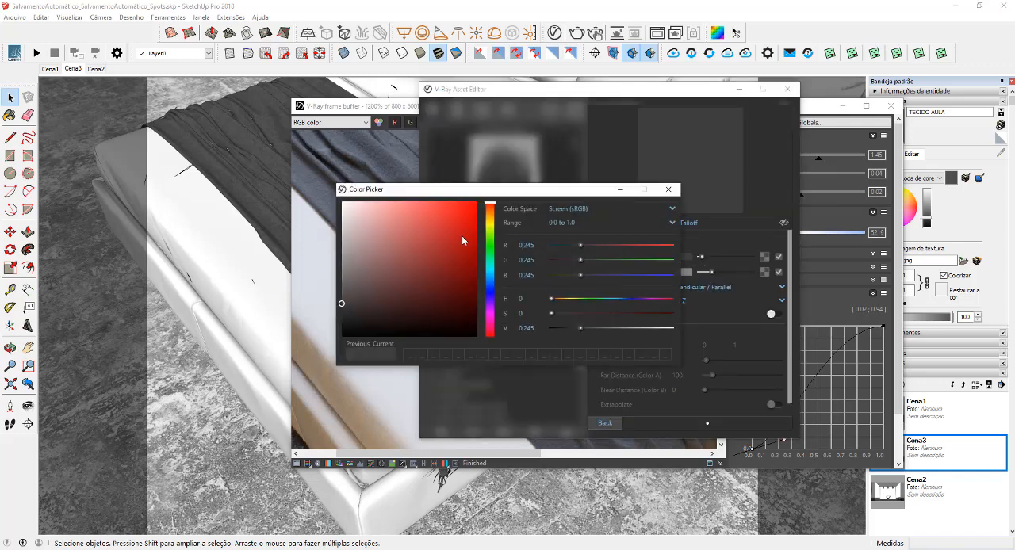
left_click_drag(489, 226, 489, 215)
left_click(439, 273)
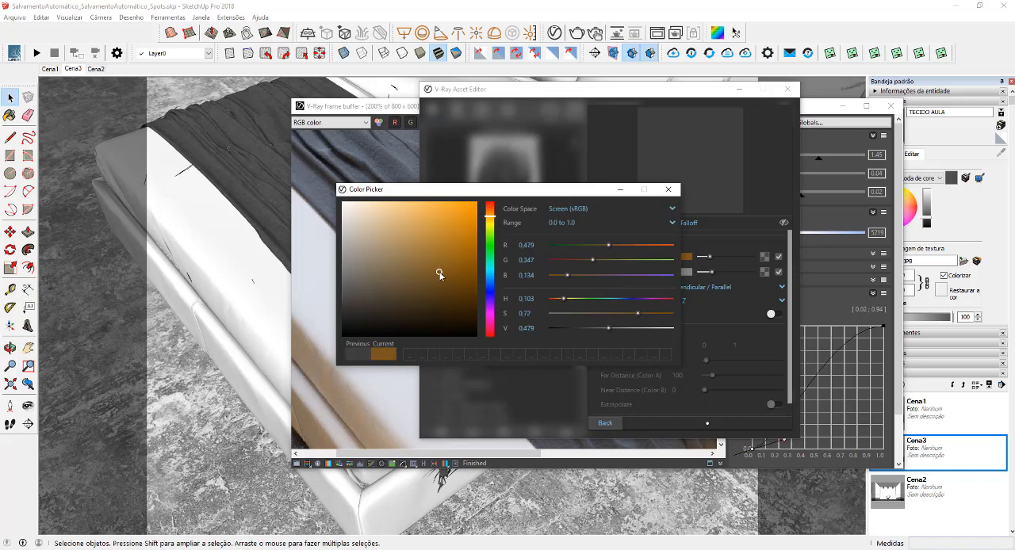
left_click_drag(439, 273, 441, 276)
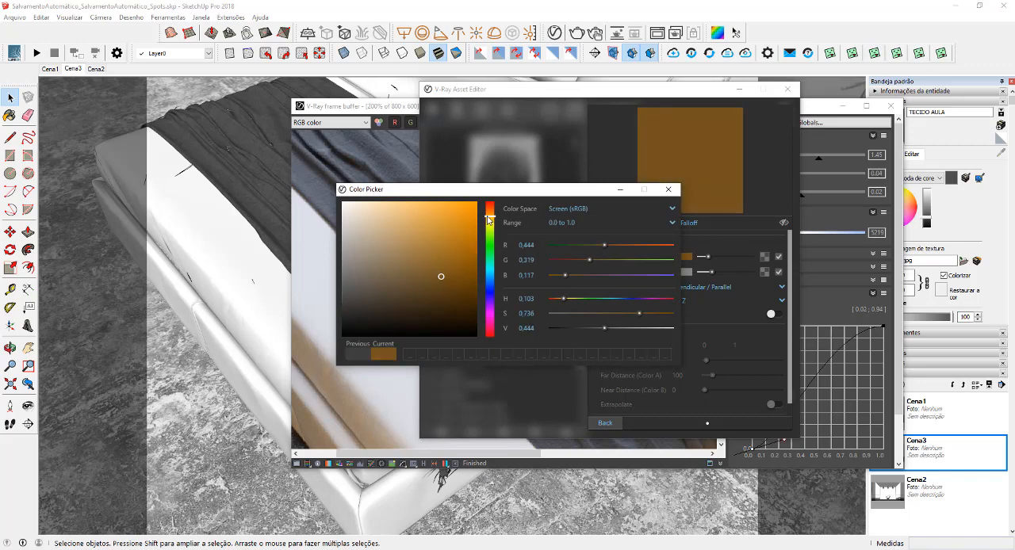
left_click(421, 285)
left_click(669, 190)
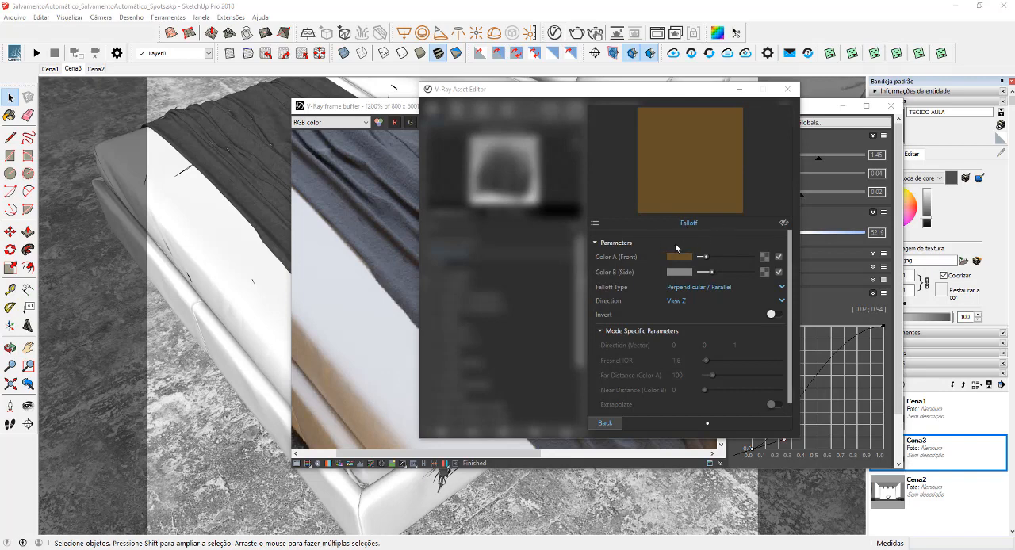
Copy Falloff Color A onto Color B (Side) and lighten Color B to R 0,483, G 0,404, B 0,263
left_click_drag(677, 256, 684, 273)
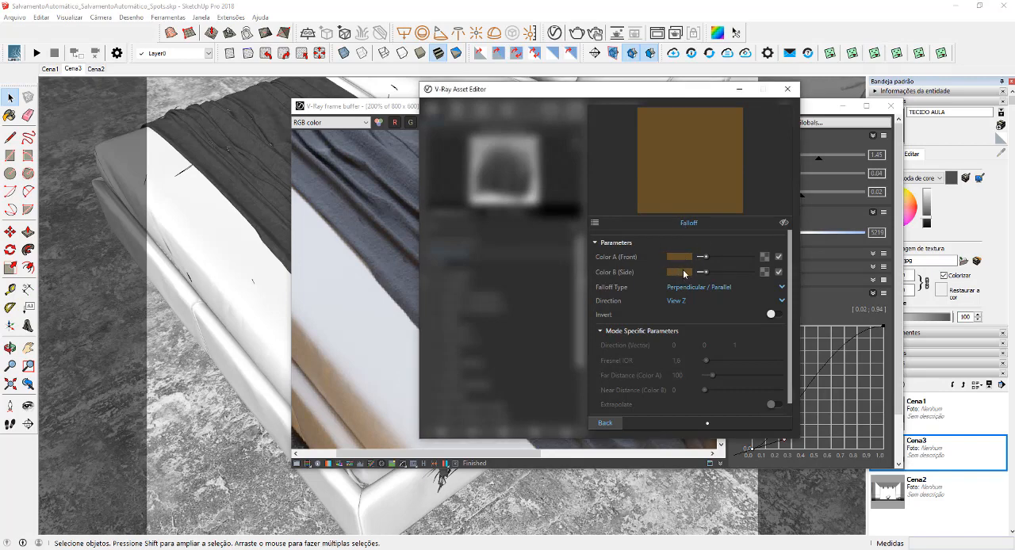
left_click(683, 272)
left_click_drag(414, 281, 404, 272)
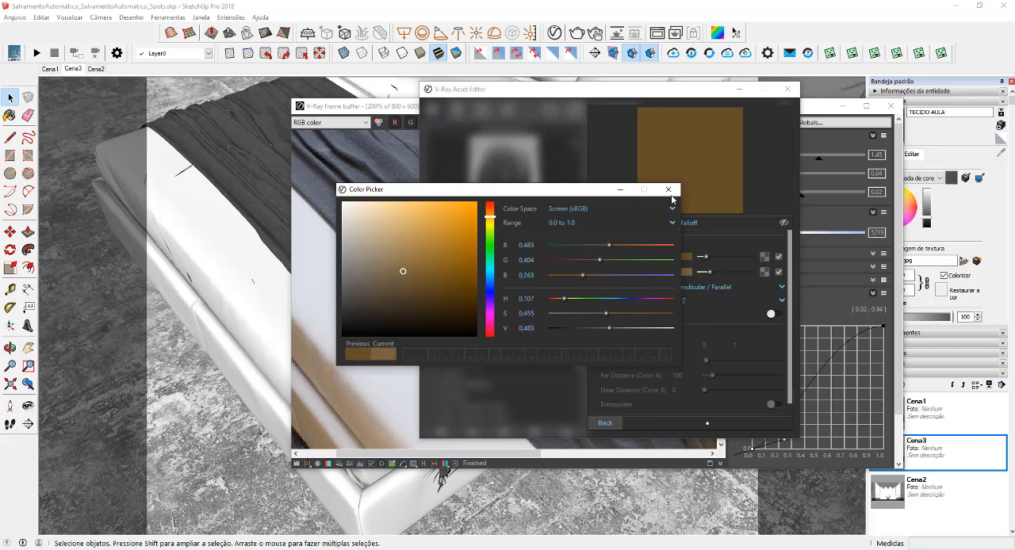
left_click(669, 190)
left_click(606, 423)
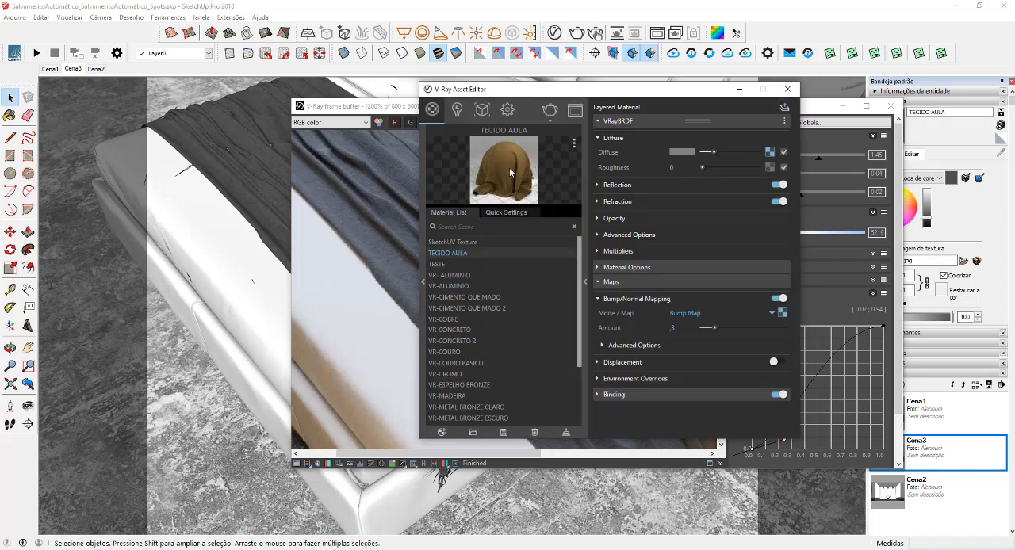
Lighten Falloff Color B (Side) further to R 0,534, G 0,469, B 0,353 and return to the material's settings
left_click(769, 151)
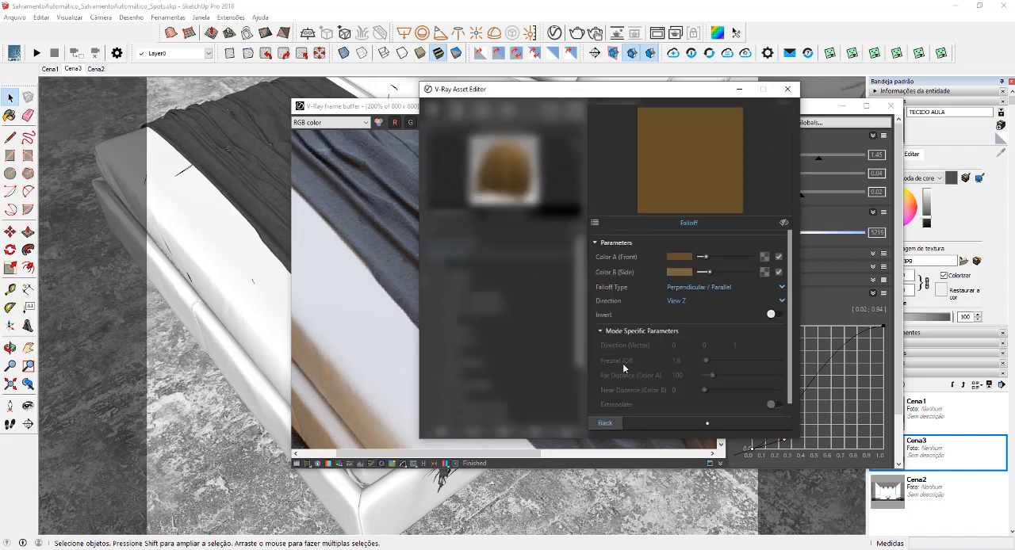
left_click(679, 272)
left_click_drag(408, 273, 389, 269)
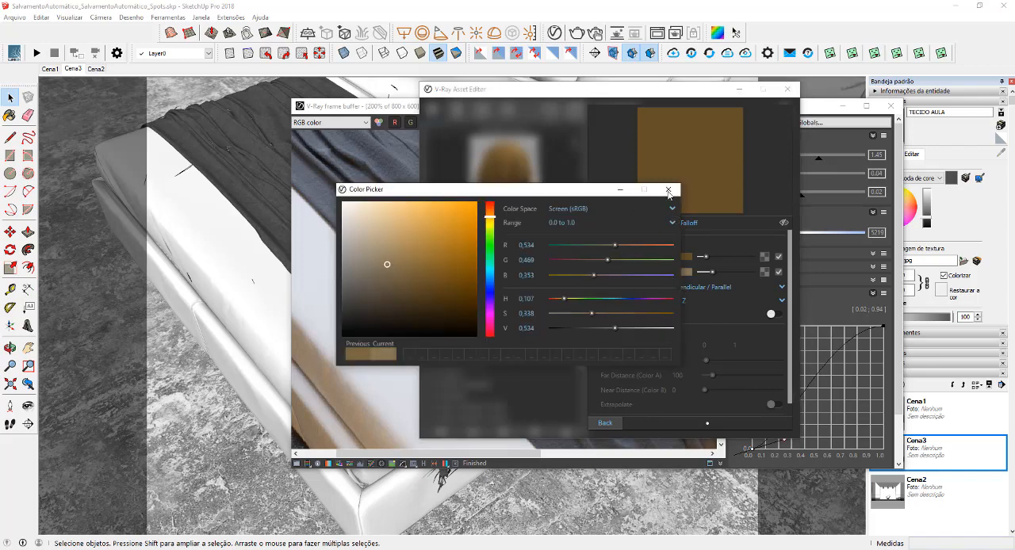
left_click(668, 190)
left_click(604, 423)
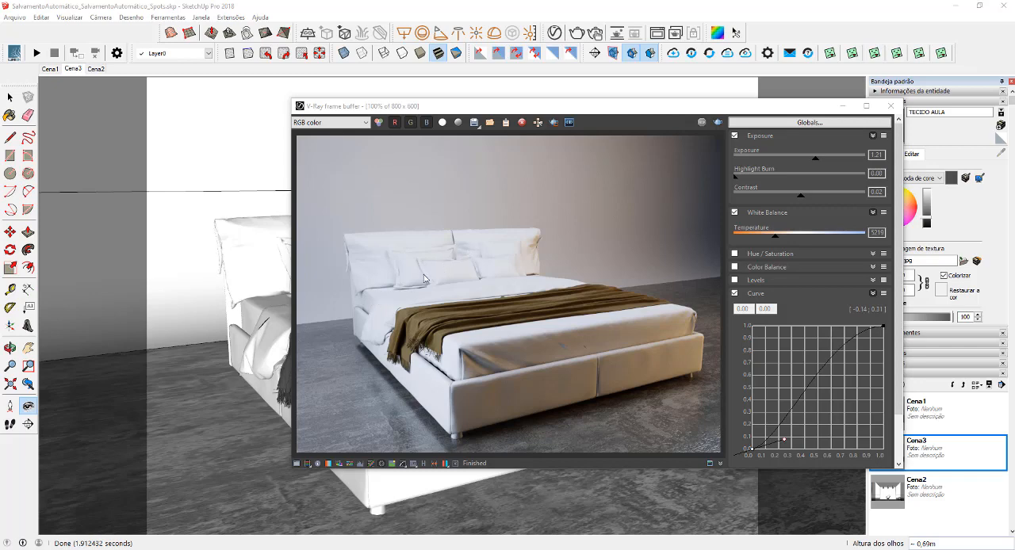
Duplicate the TECIDO AULA material in the V-Ray Asset Editor
left_click(554, 33)
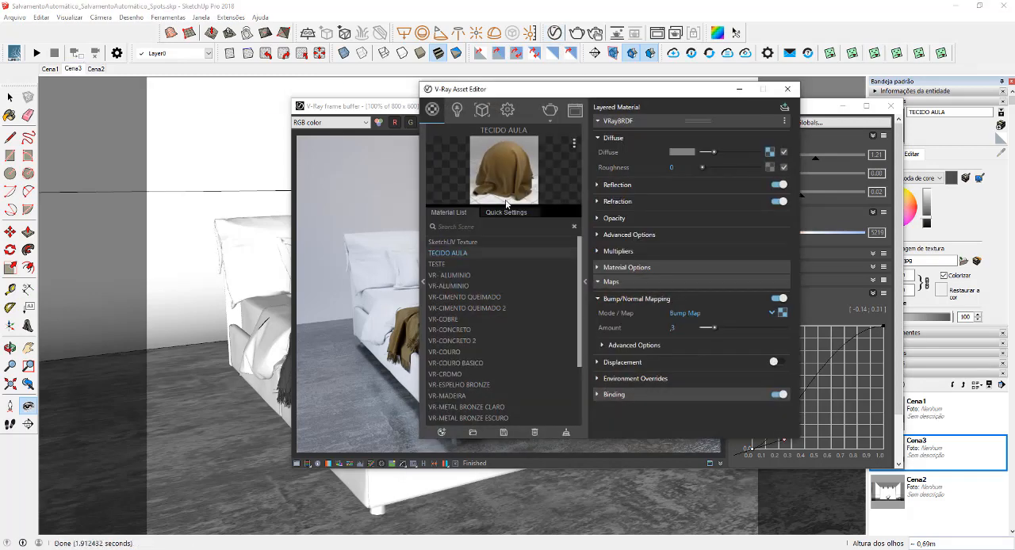
right_click(460, 257)
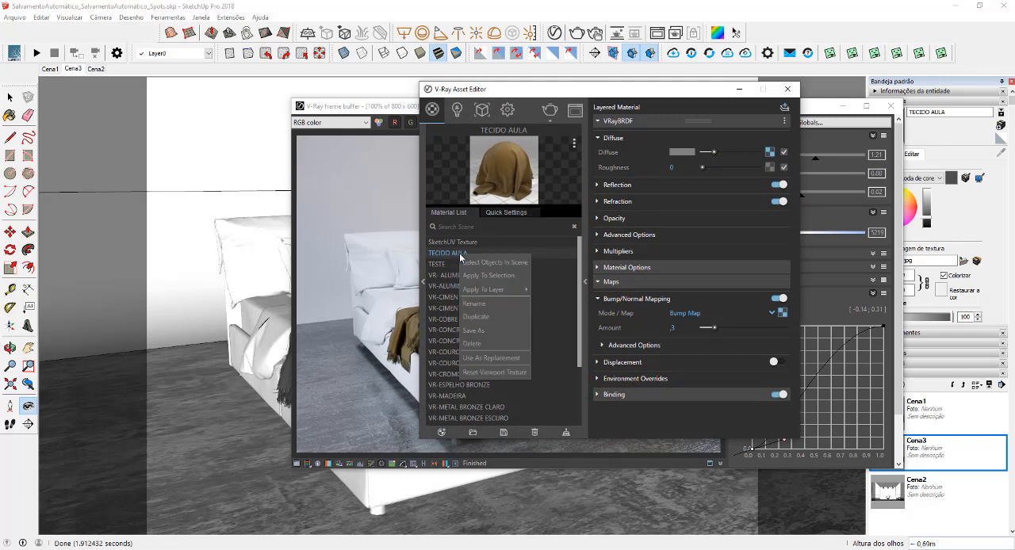
left_click(488, 324)
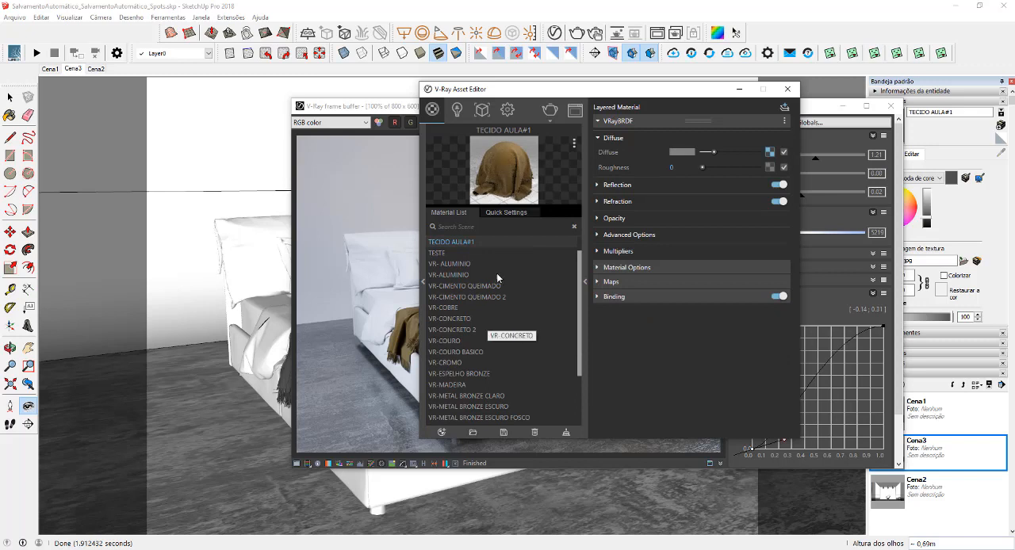
scroll(504, 278, "up", 1)
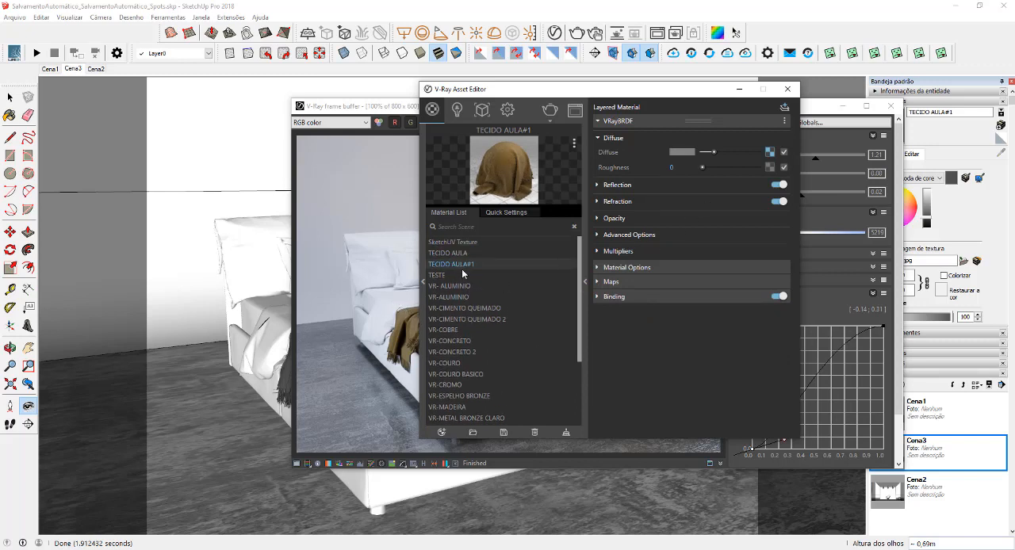
Recolor TECIDO AULA#1's diffuse Falloff with a dark grey Color A (0,19 on R, G and B) and a lighter grey Color B
left_click(769, 152)
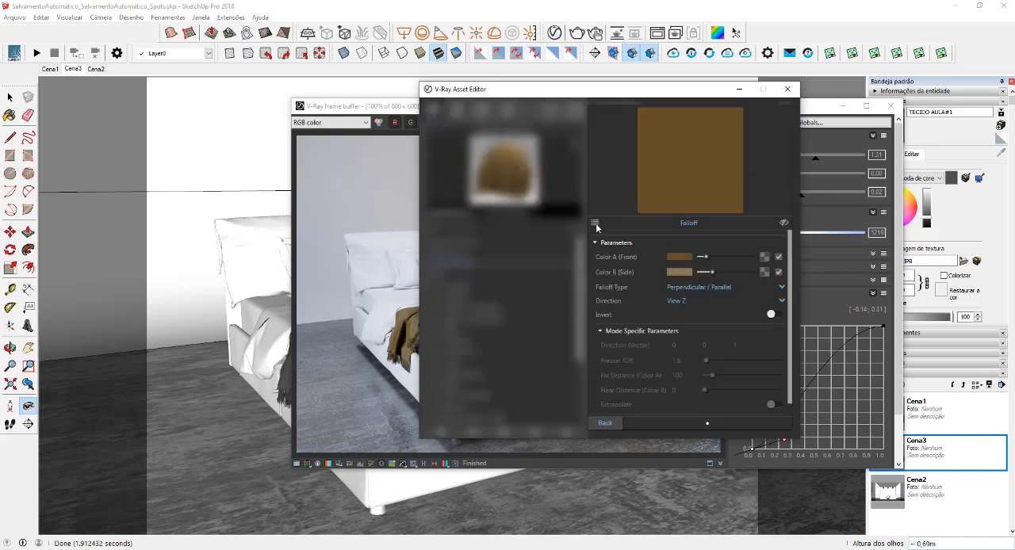
left_click(678, 257)
mouse_move(352, 290)
left_mouse_down()
mouse_move(340, 293)
mouse_move(341, 313)
left_mouse_up()
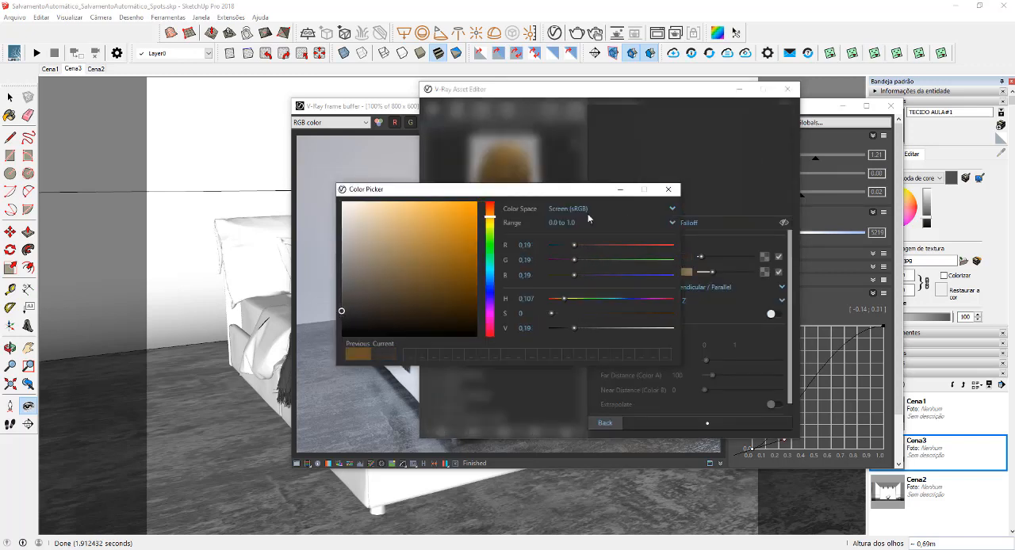
left_click(667, 190)
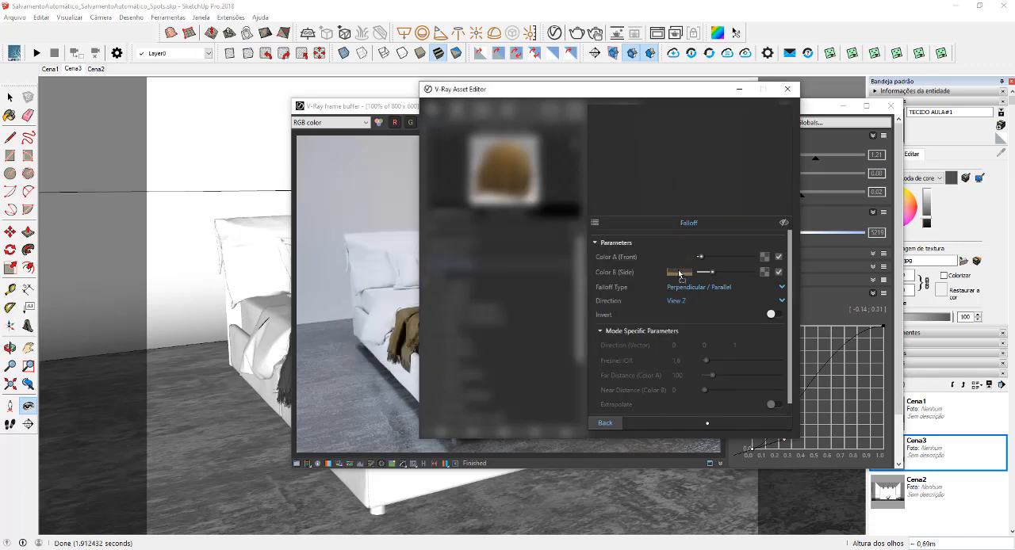
left_click_drag(700, 272, 710, 273)
left_click(606, 422)
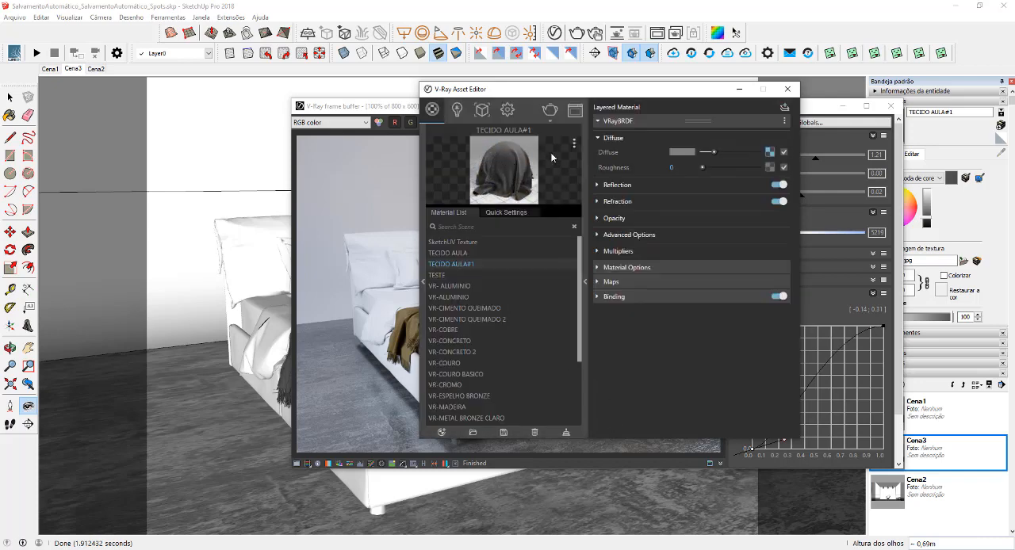
Paint the bed's duvet, inside the bed group, with the TECIDO AULA#1 material
left_click(740, 90)
left_click(842, 106)
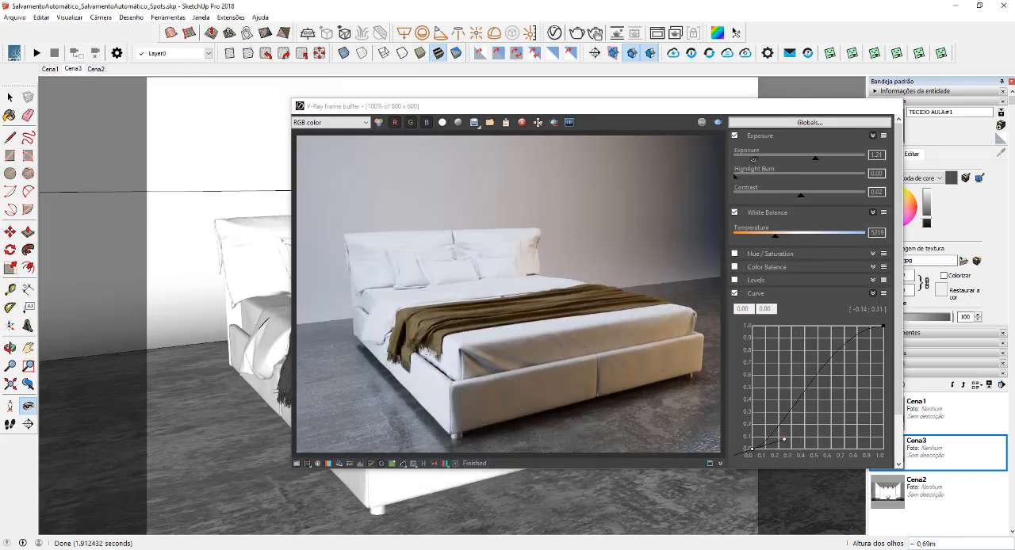
middle_click_drag(415, 389, 409, 417)
key("space")
double_click(397, 405)
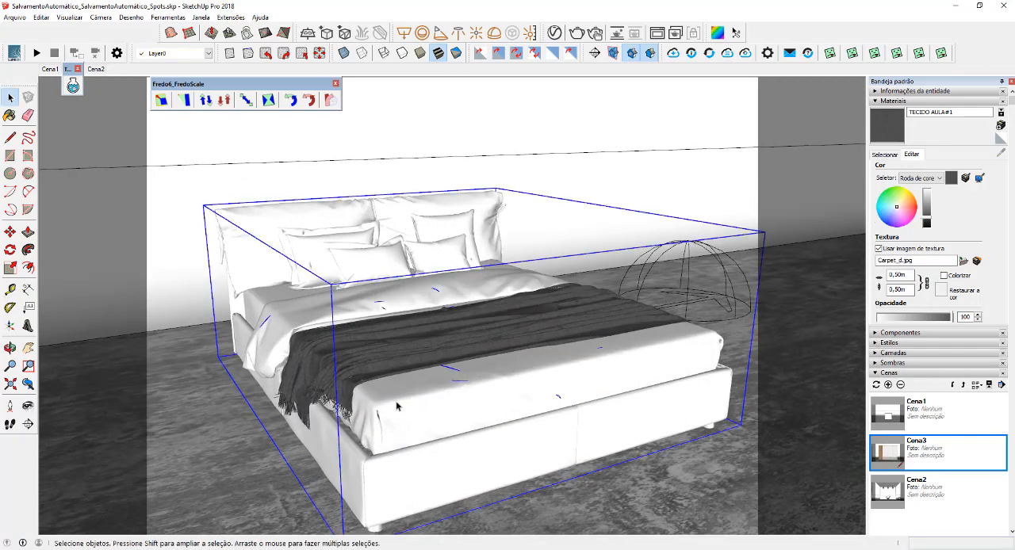
left_click(396, 404)
scroll(380, 402, "up", 3)
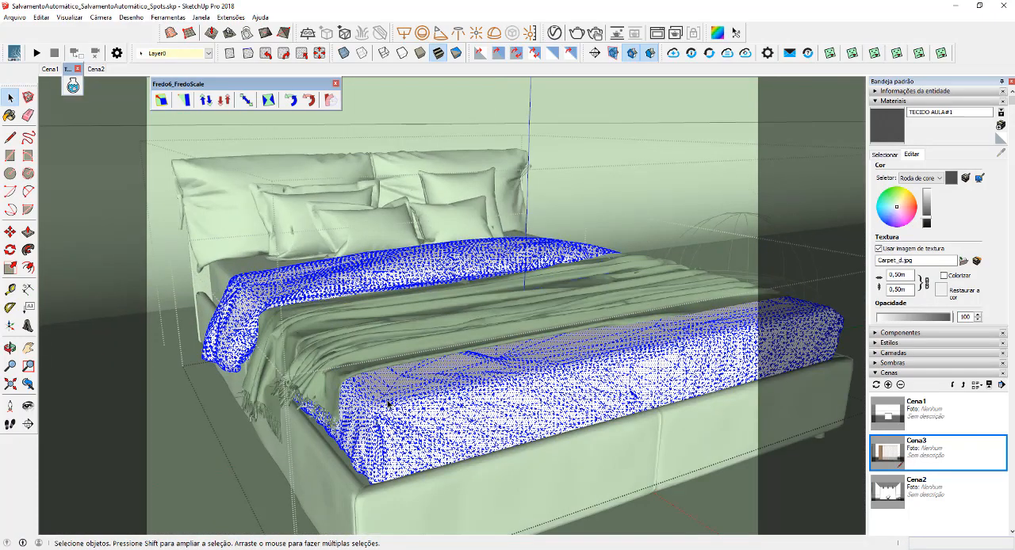
key("b")
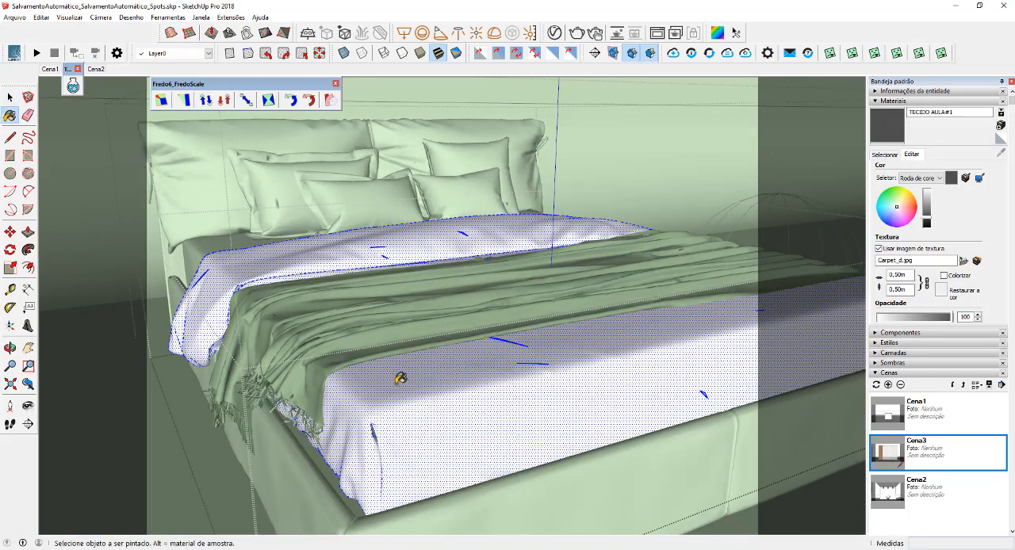
left_click(400, 378)
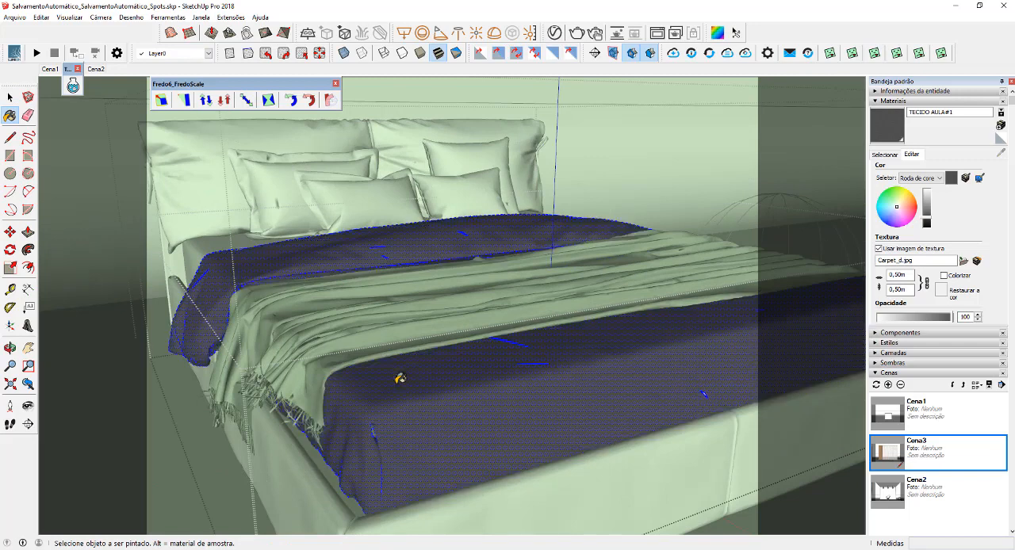
Apply V-Ray's Tri-Planar projection (World) to the duvet faces and clear the selection
right_click(397, 384)
mouse_move(447, 365)
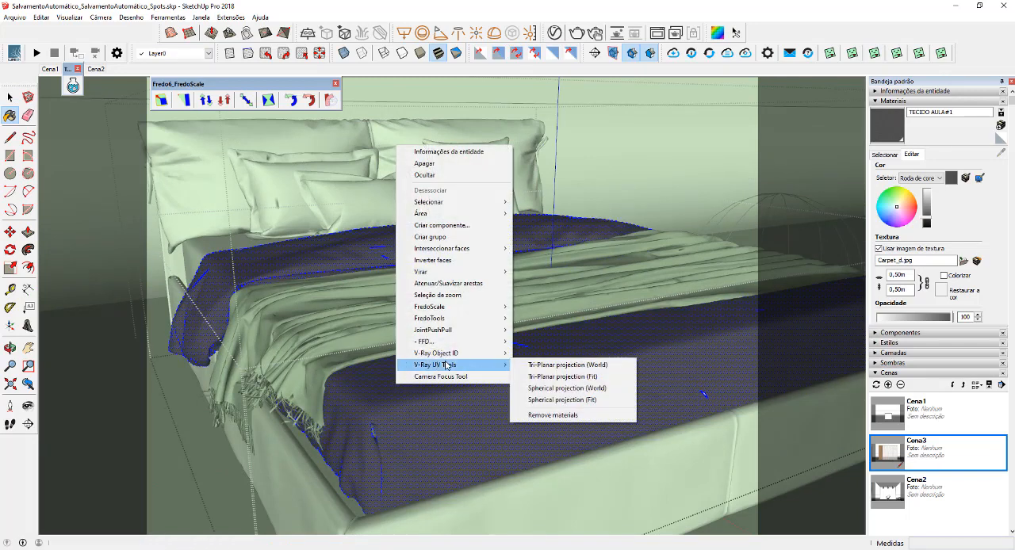
left_click(557, 366)
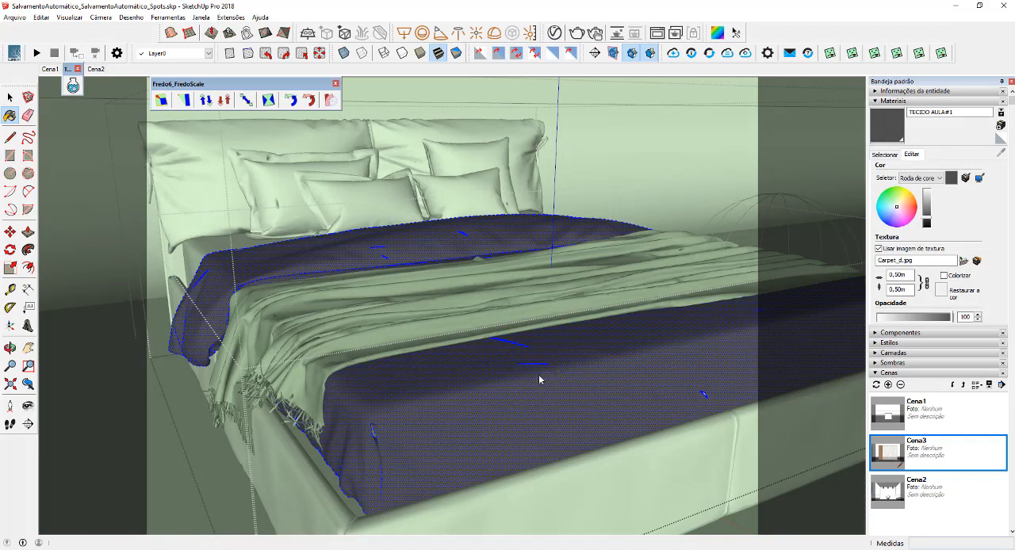
key("space")
key("Escape")
Paint the two plain cushions on the far side of the headboard with TECIDO AULA#1, inside the pillow group
middle_click_drag(539, 379, 435, 341)
scroll(435, 341, "up", 4)
double_click(440, 330)
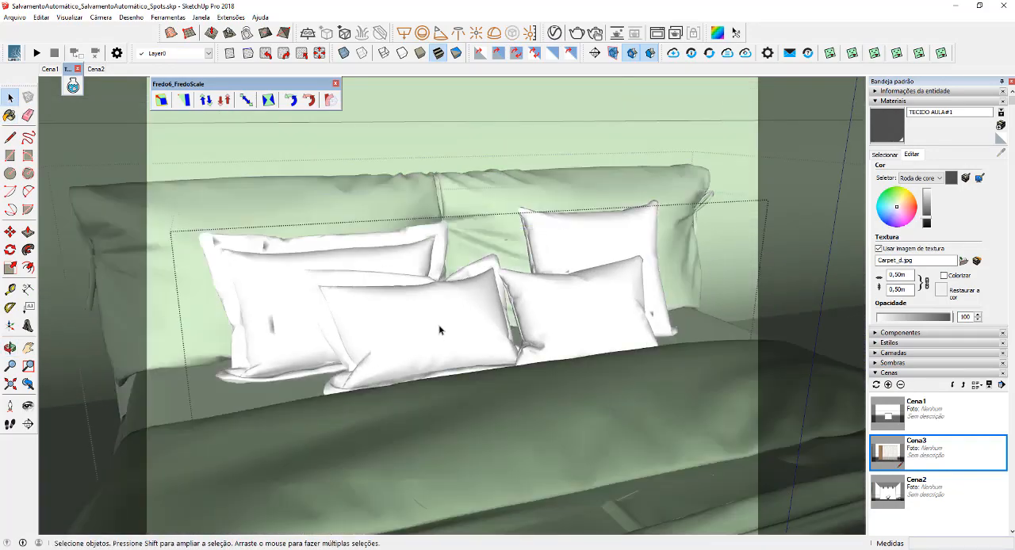
left_click(473, 318)
key("ctrl+a")
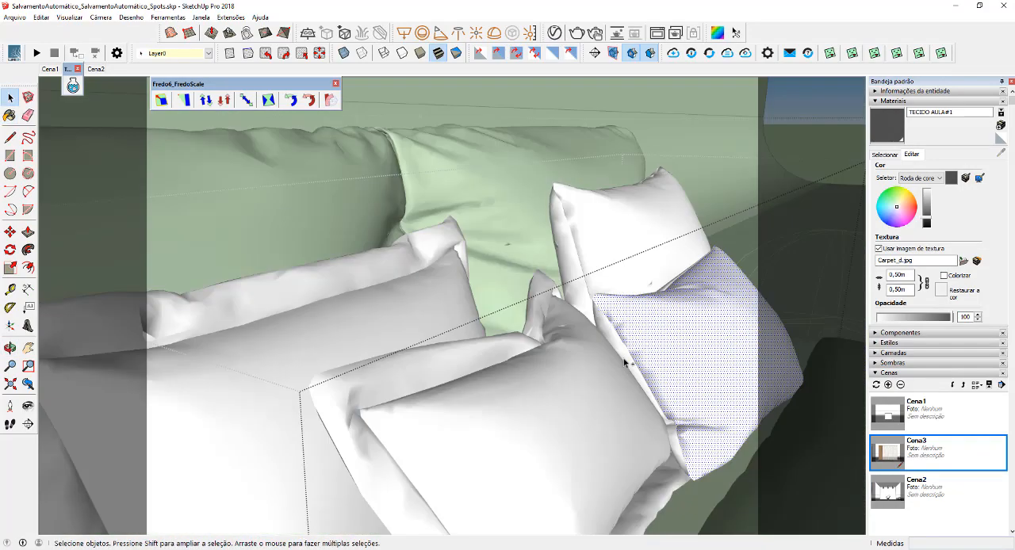
left_click(625, 356, "shift")
left_click(623, 352)
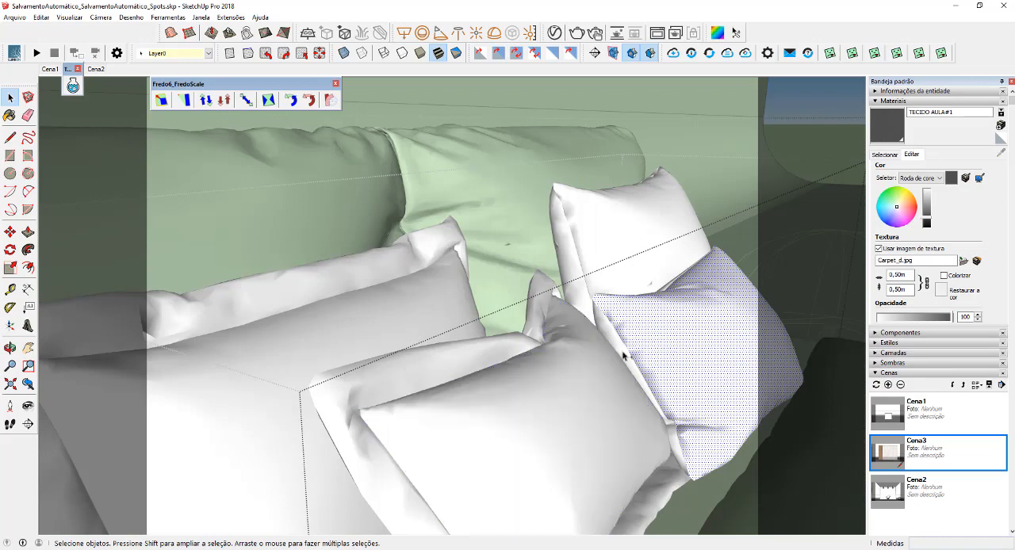
left_click(631, 276, "shift")
key("b")
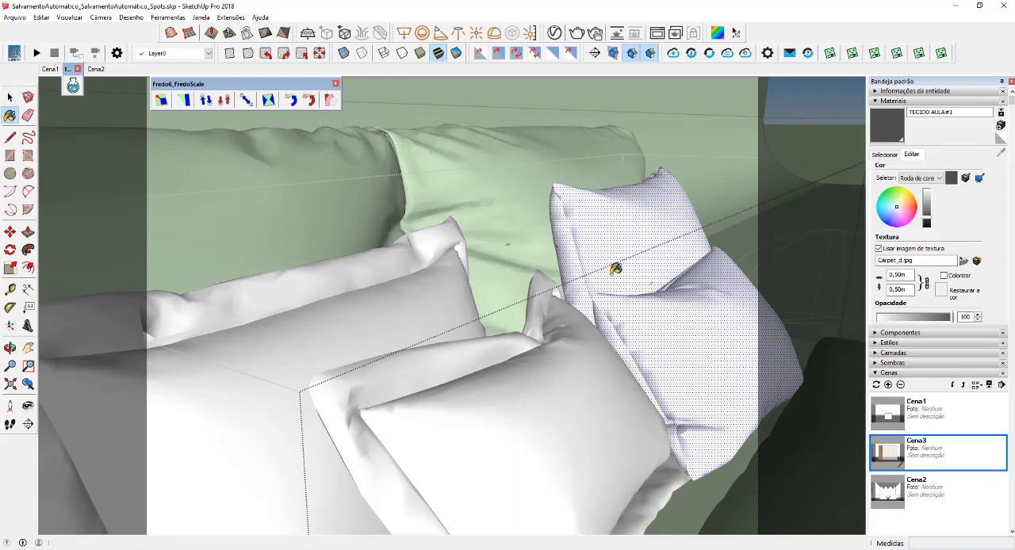
left_click(615, 268)
Apply V-Ray's Tri-Planar projection (World) to the two dark cushions and exit the pillow group
right_click(672, 345)
mouse_move(729, 333)
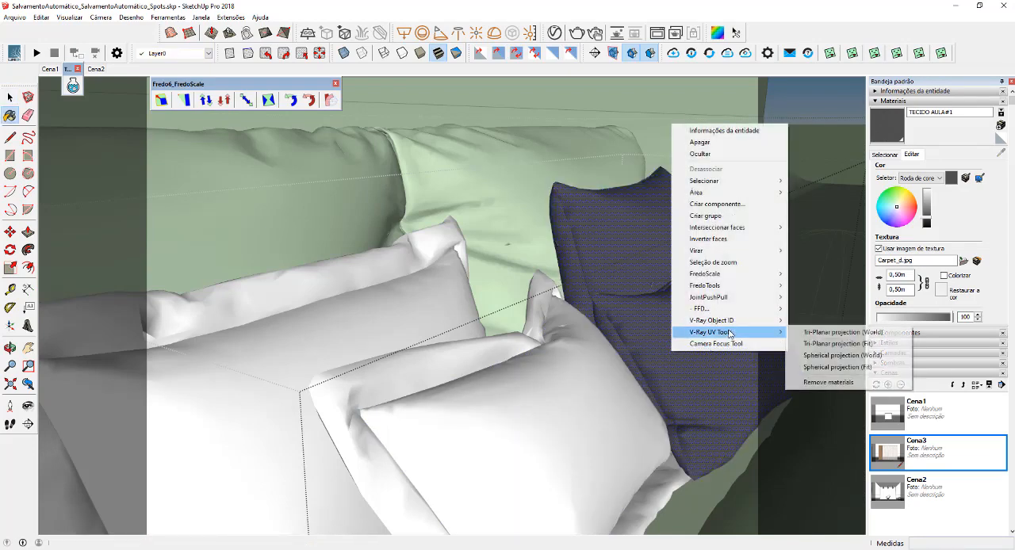
left_click(841, 332)
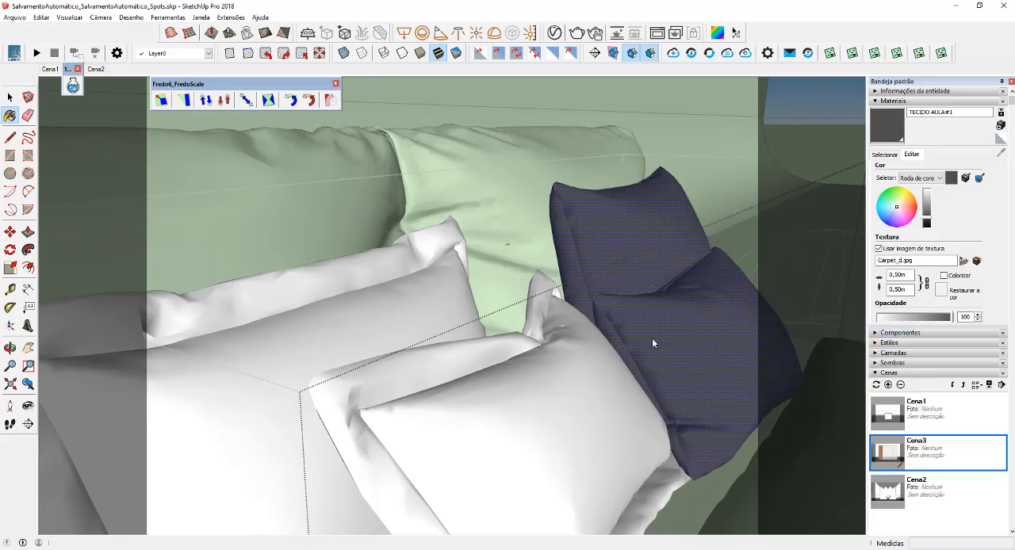
key("space")
middle_click_drag(662, 354, 509, 360)
key("Escape")
scroll(513, 360, "down", 4)
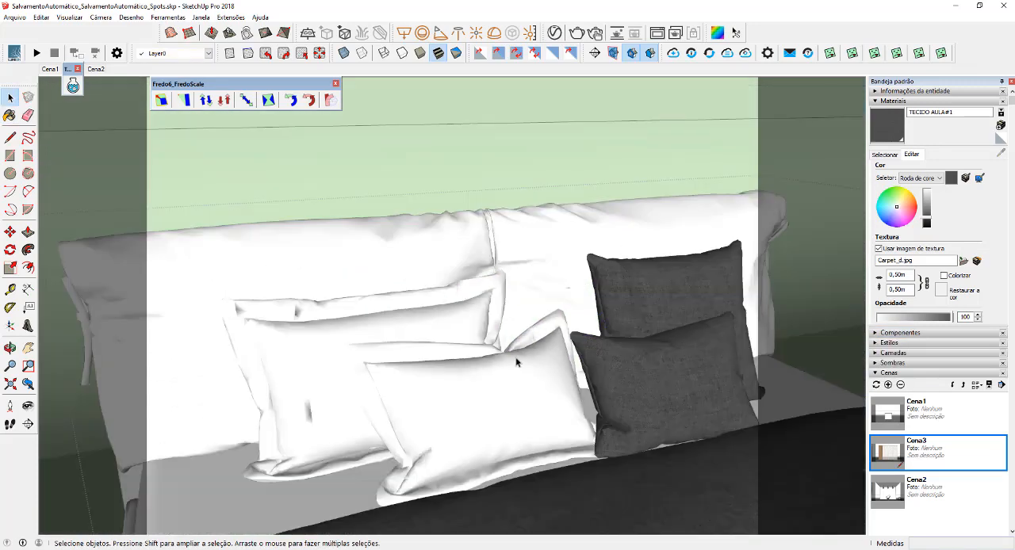
scroll(515, 362, "down", 6)
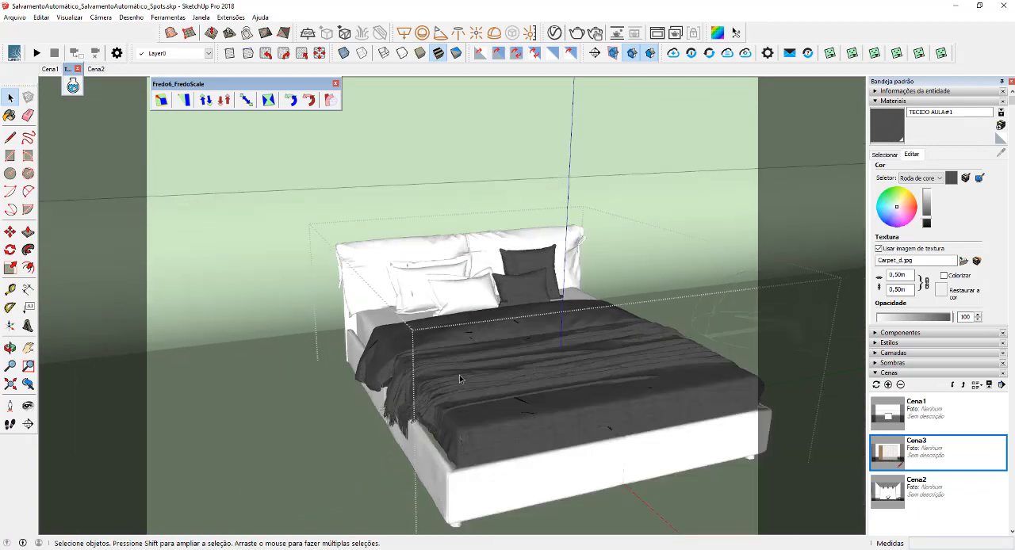
scroll(460, 379, "up", 2)
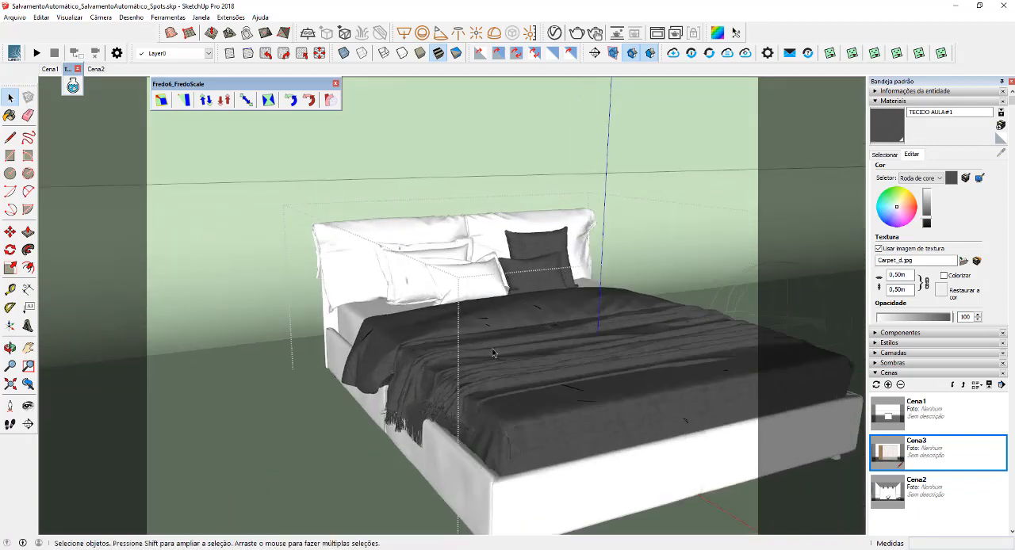
Duplicate the TECIDO AULA#1 material in the V-Ray Asset Editor
left_click(554, 33)
right_click(463, 268)
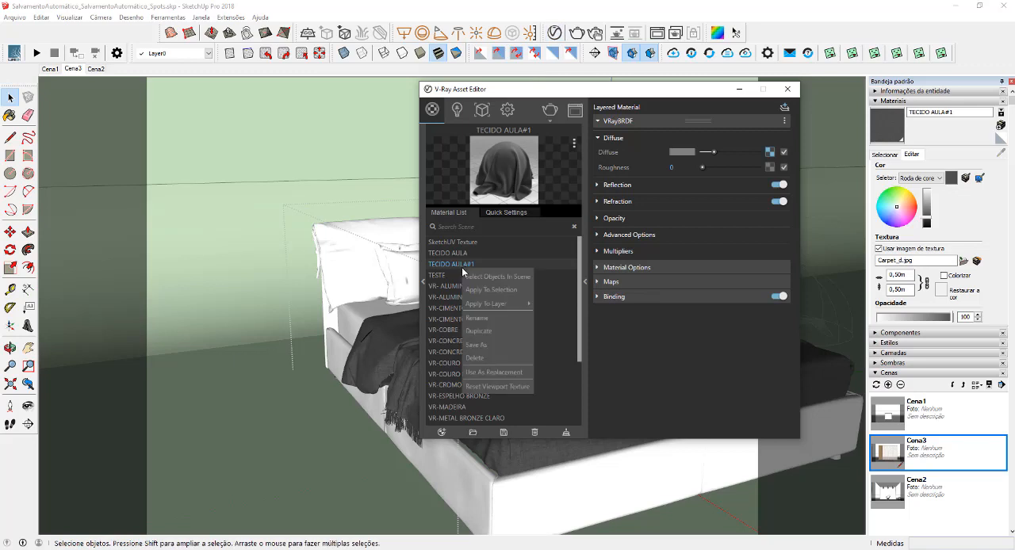
left_click(492, 331)
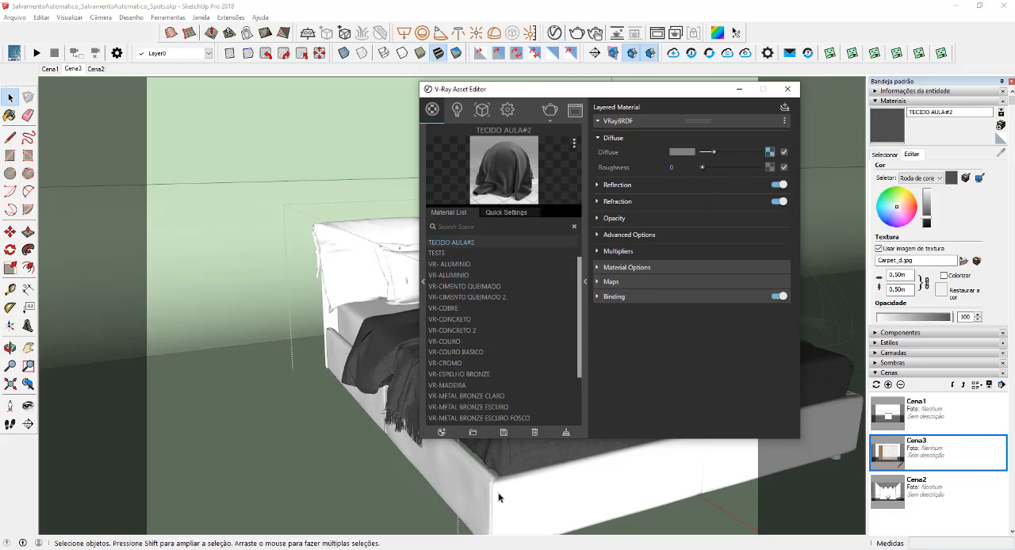
Set Color A (Front) of TECIDO AULA#2's diffuse Falloff to a dark brown, R 0,233, G 0,2, B 0,127
left_click(769, 151)
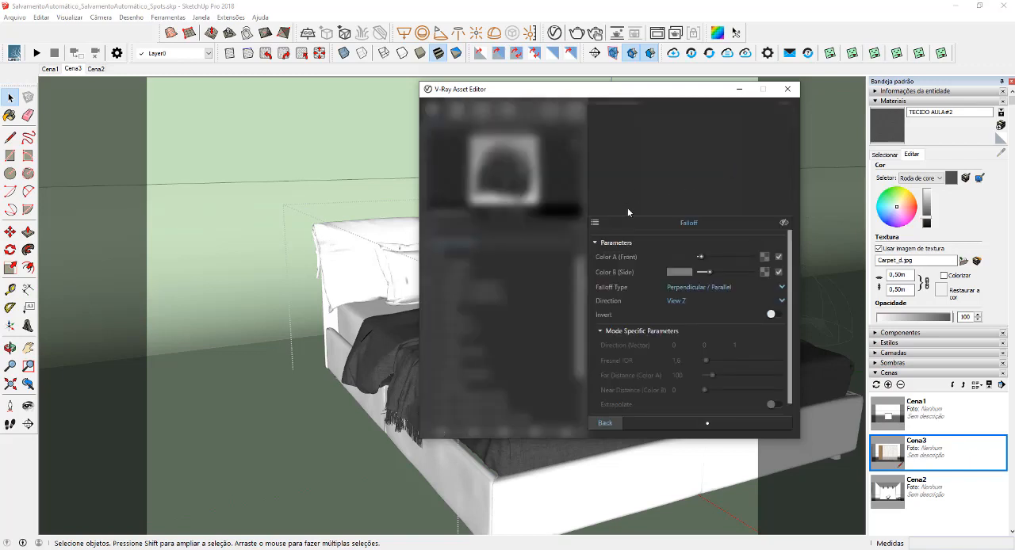
left_click(674, 260)
left_click(490, 217)
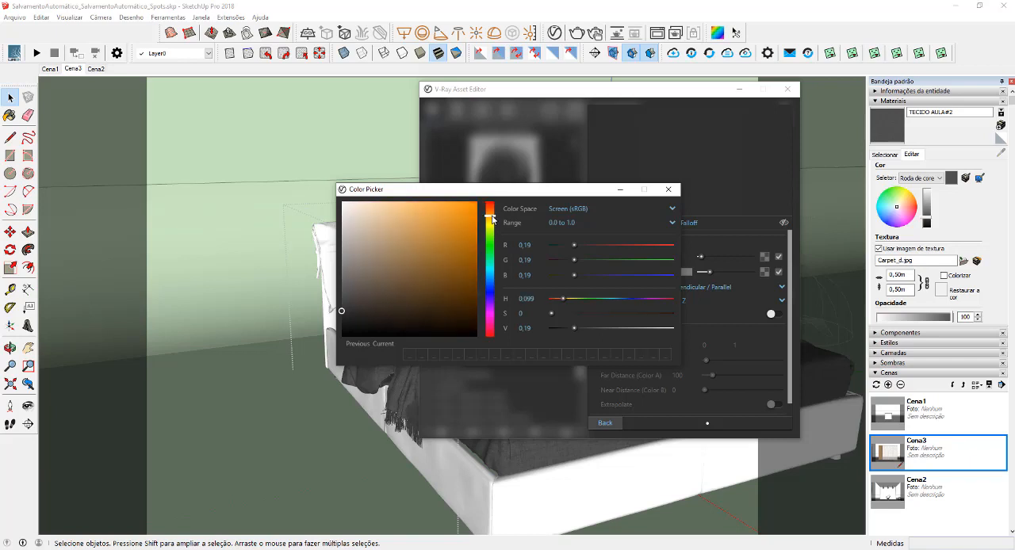
left_click(401, 310)
left_click_drag(401, 310, 402, 307)
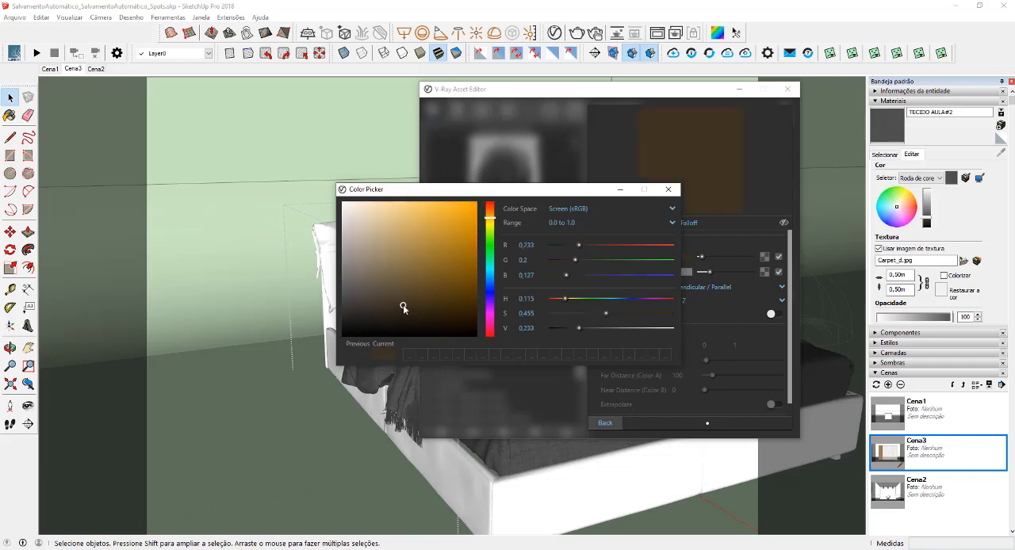
left_click(667, 189)
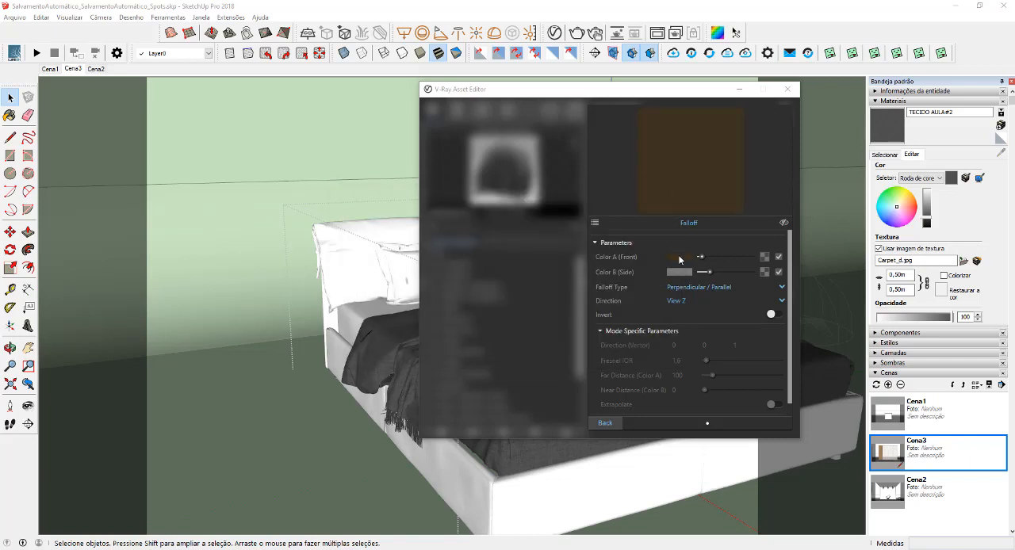
Copy the brown Color A onto Falloff Color B (Side), lighten Color B, and darken Color A slightly
left_click_drag(679, 256, 709, 275)
left_click(608, 423)
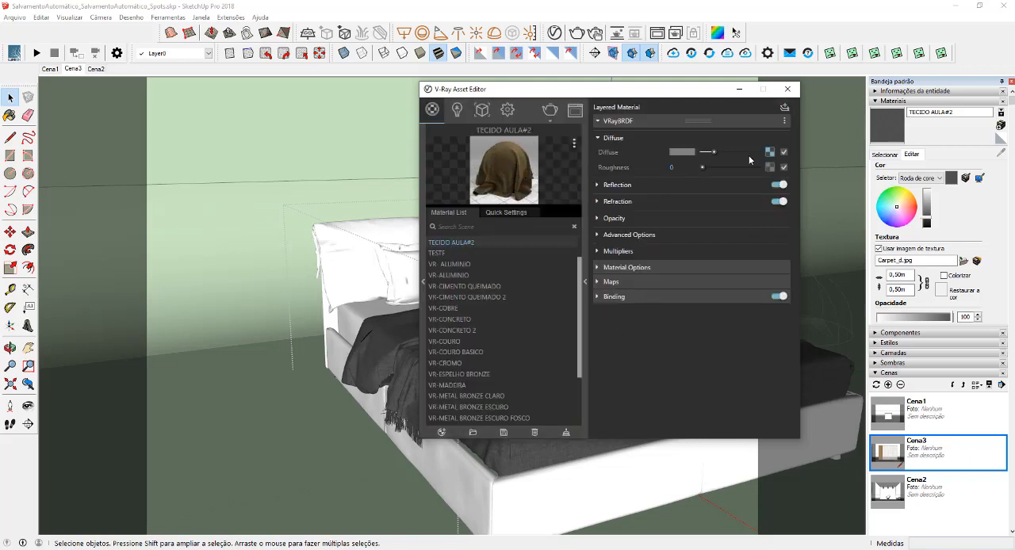
left_click(769, 152)
left_click_drag(701, 257, 700, 258)
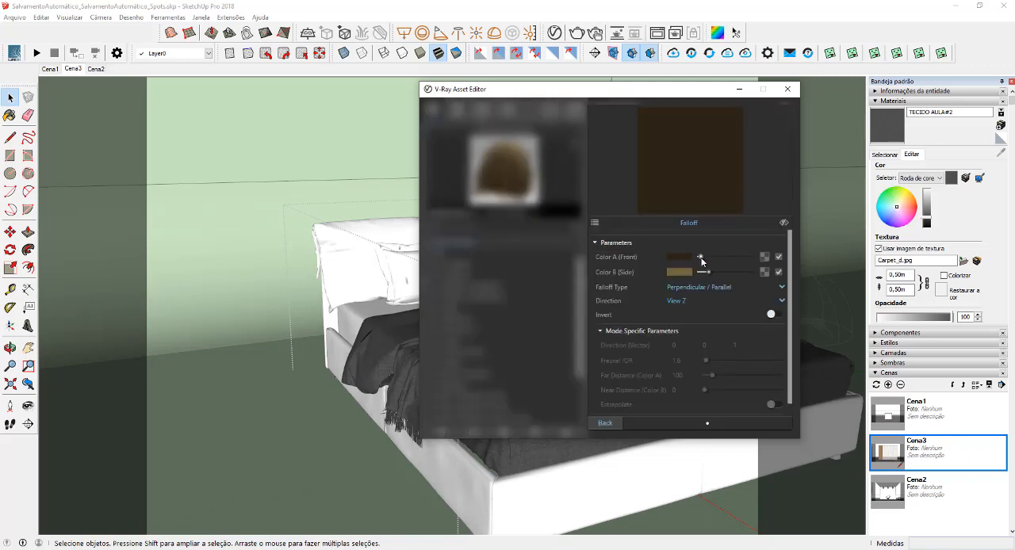
left_click(605, 423)
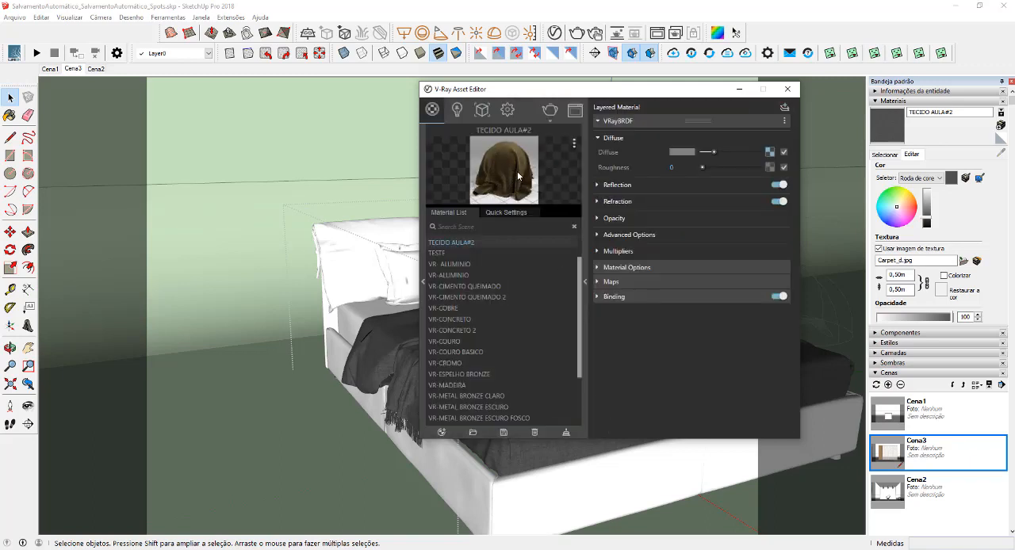
left_click(626, 282)
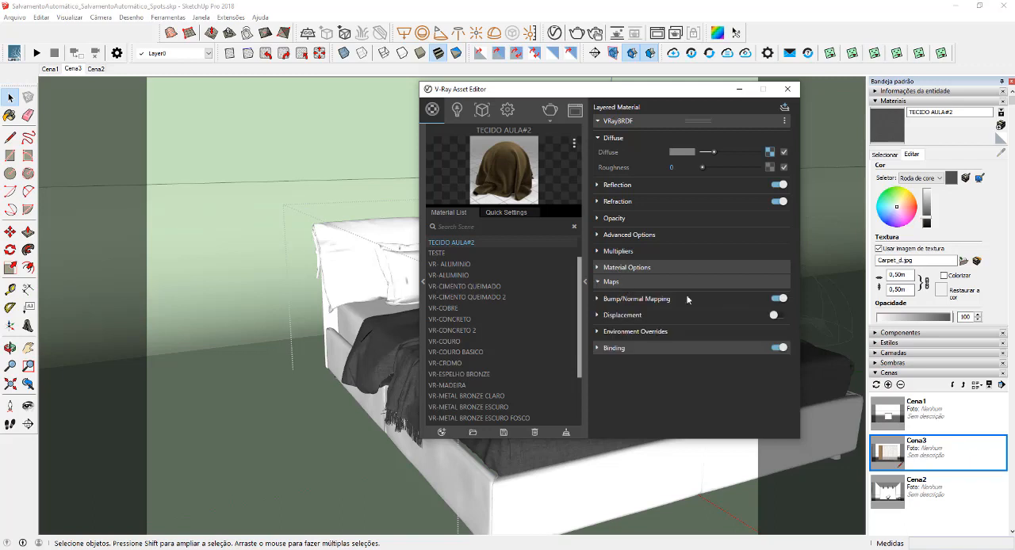
left_click(770, 300)
left_click(782, 314)
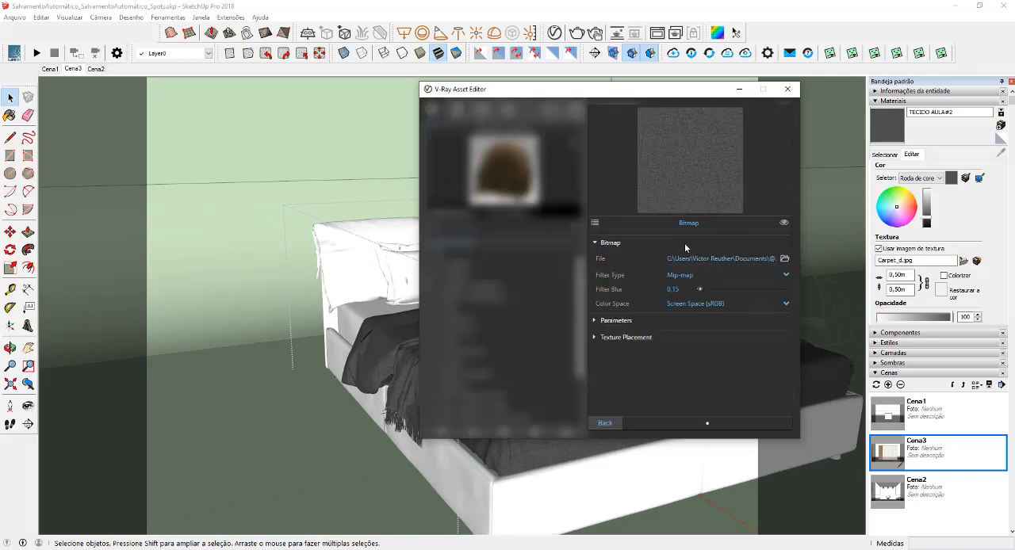
left_click(596, 225)
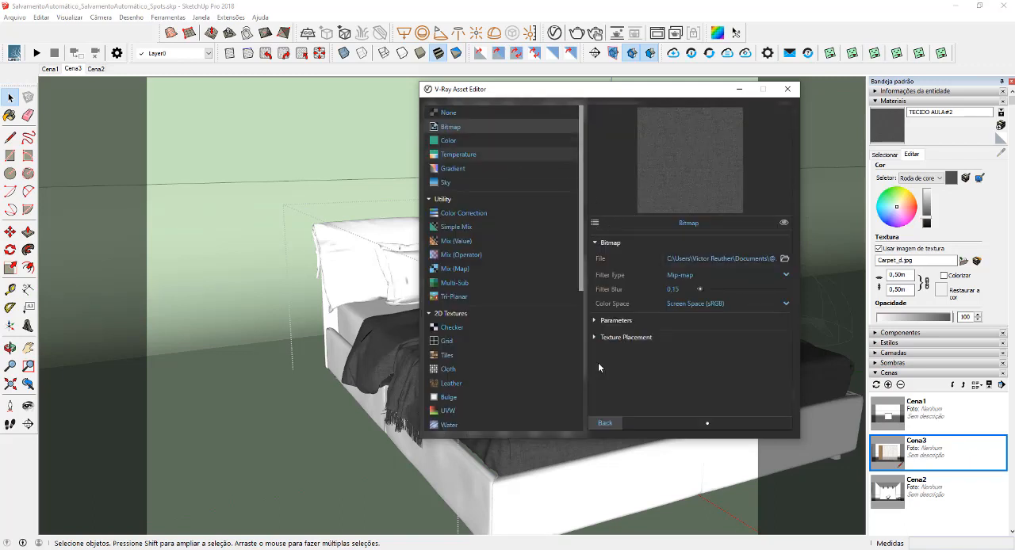
left_click(784, 260)
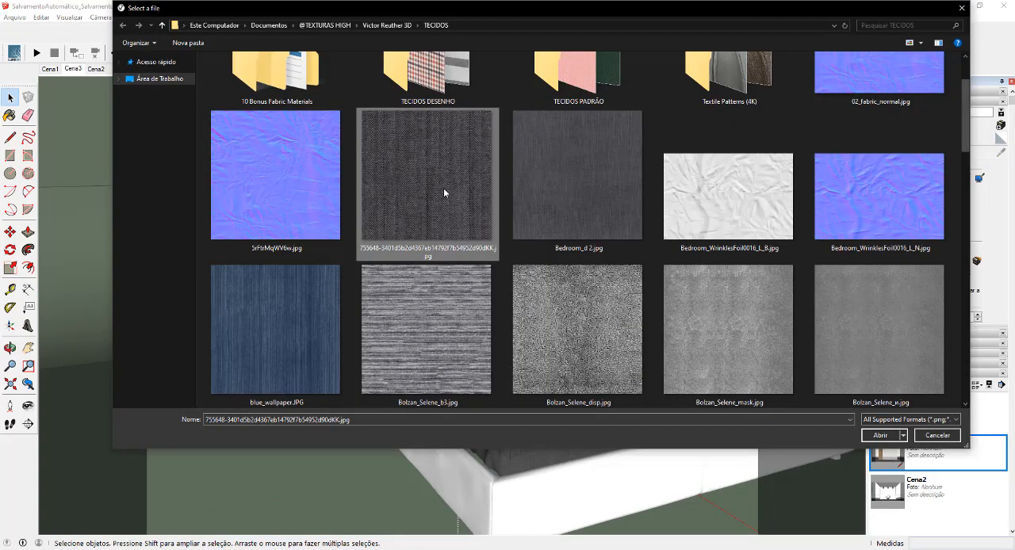
double_click(447, 191)
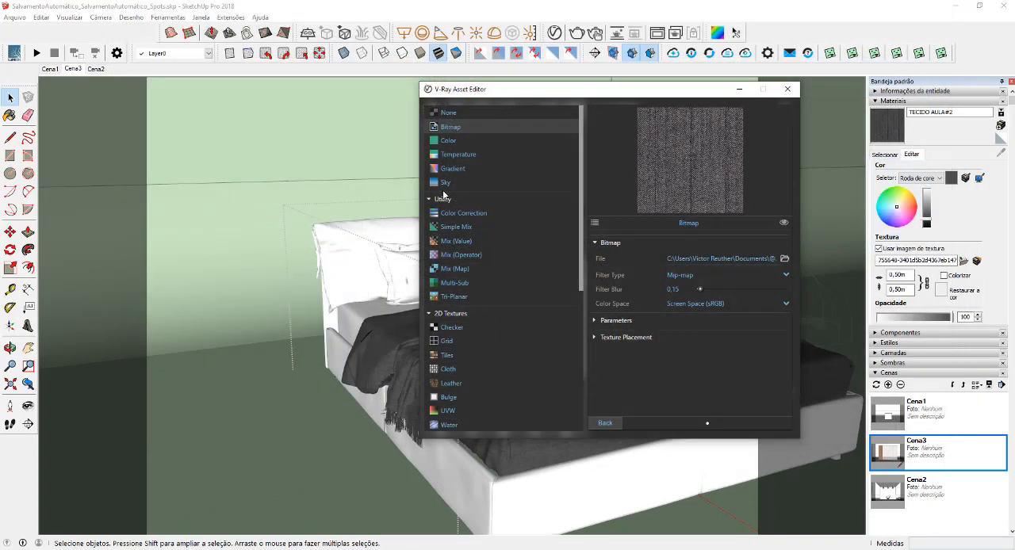
left_click(605, 422)
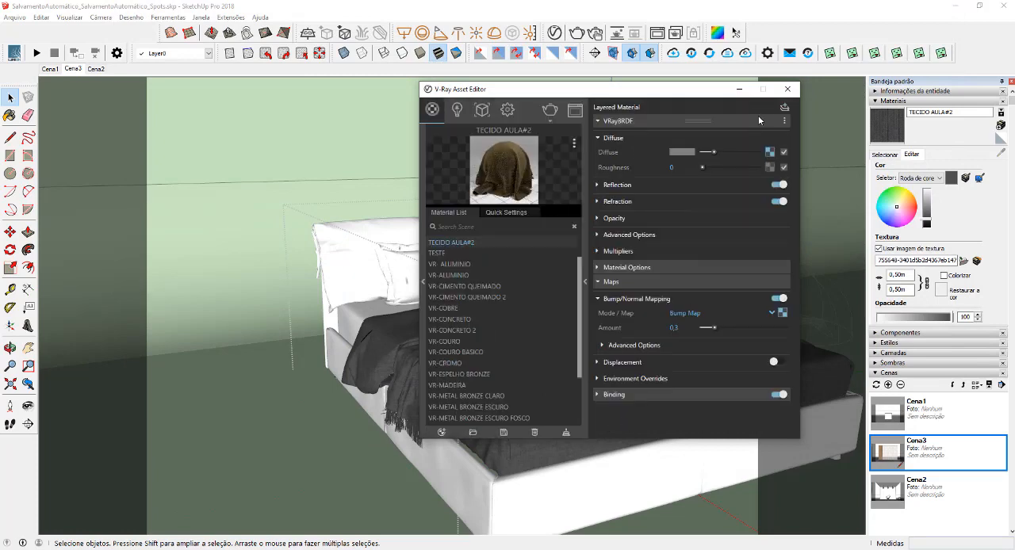
left_click(738, 90)
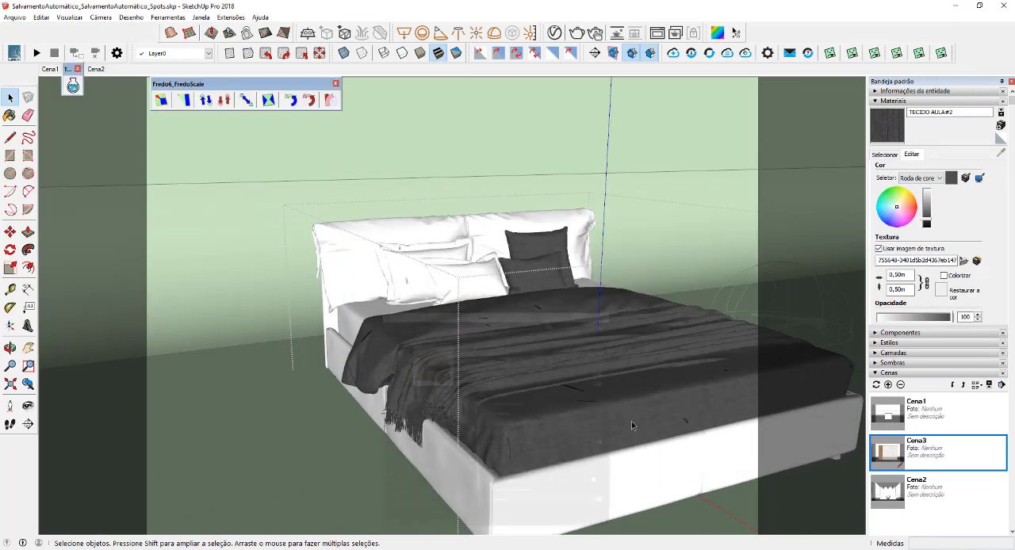
Open the bed group and paint all connected faces of the bed base with TECIDO AULA#2
left_click(621, 472)
double_click(597, 484)
left_click(595, 484)
middle_click_drag(595, 484, 589, 419, "shift")
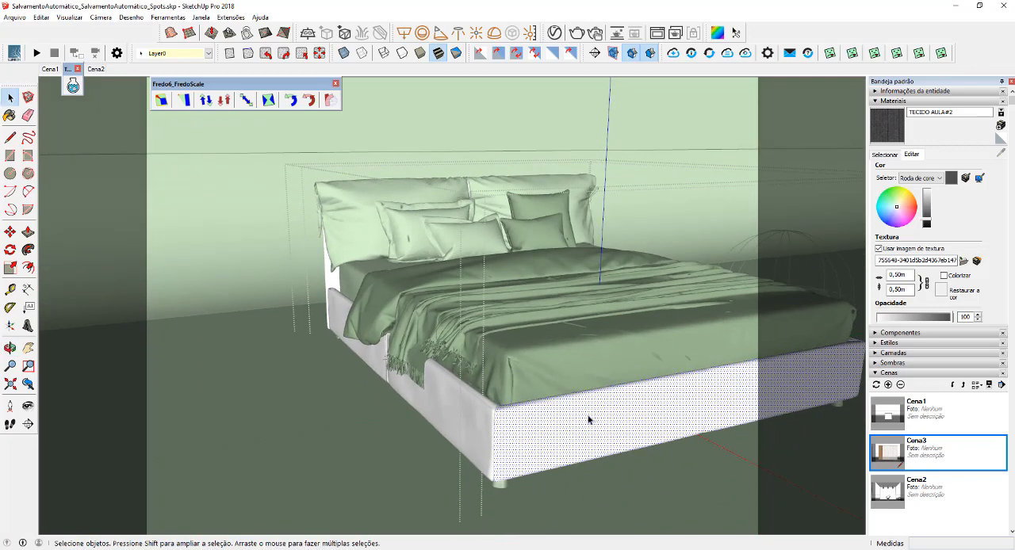
triple_click(567, 416)
key("b")
left_click(557, 404)
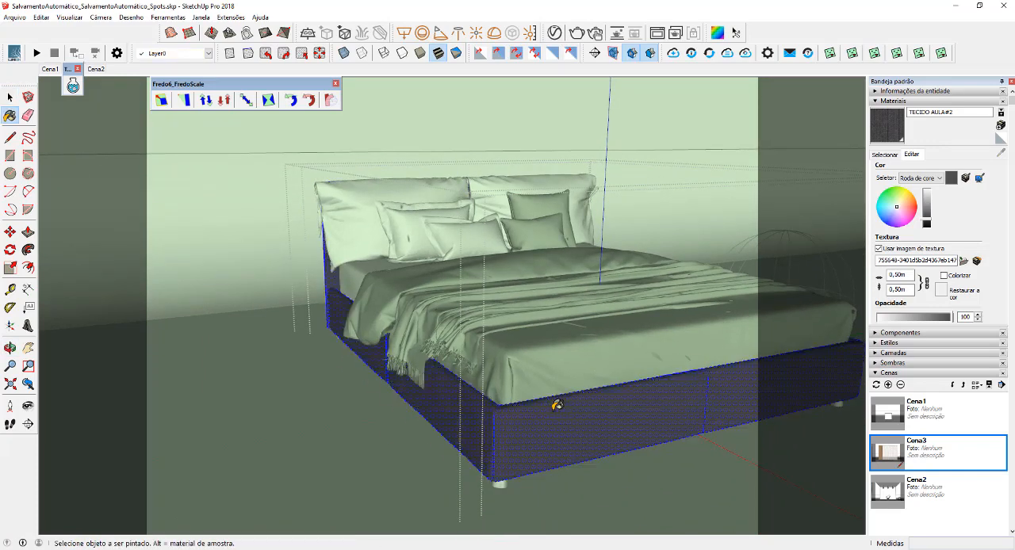
Apply V-Ray's Tri-Planar projection (World) to the bed base
scroll(550, 408, "up", 3)
right_click(547, 407)
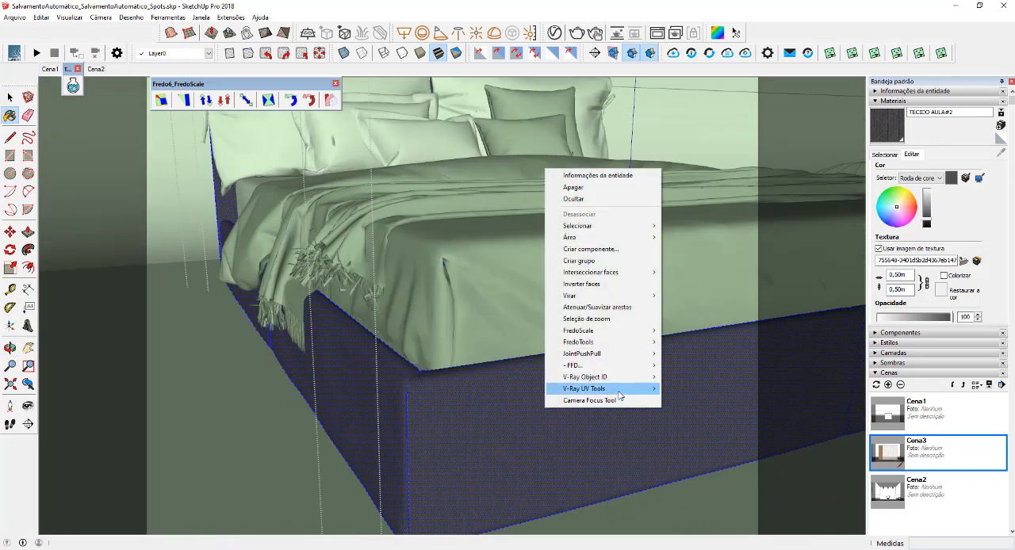
left_click(708, 389)
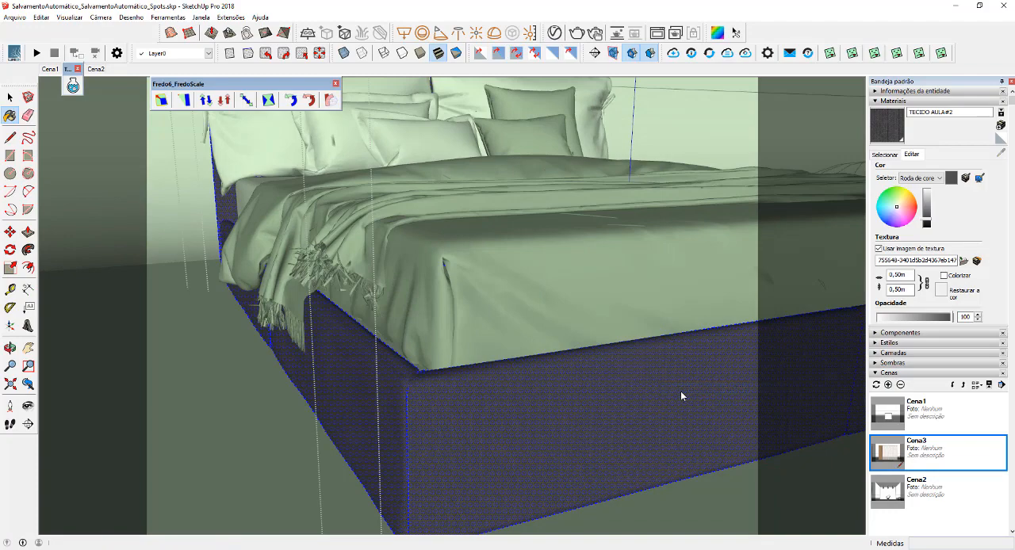
key("space")
scroll(600, 363, "down", 4)
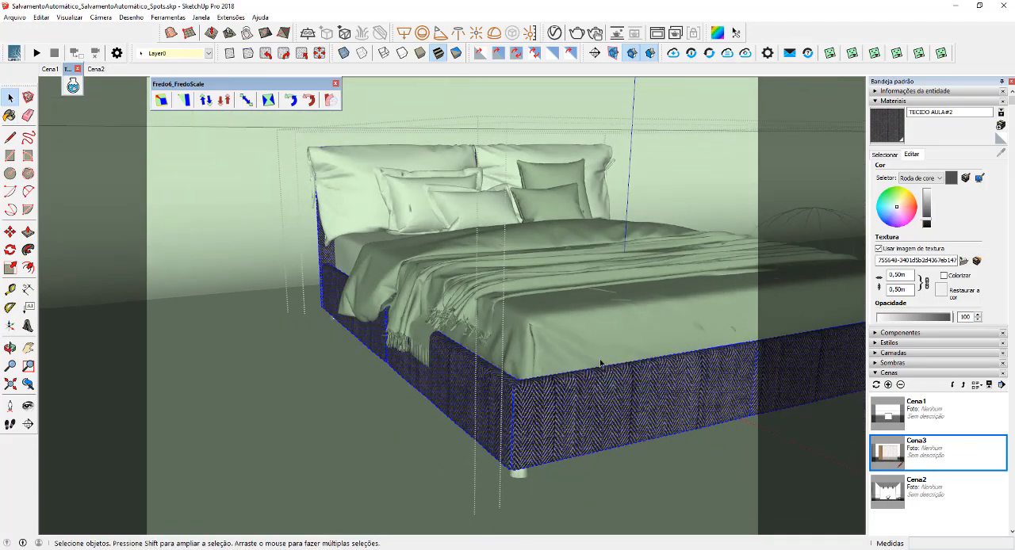
Open the headboard group, select the whole upholstered headboard and paint it with TECIDO AULA#2
middle_click_drag(600, 362, 499, 429, "shift")
scroll(349, 221, "up", 3)
left_click(326, 216)
left_click(328, 220)
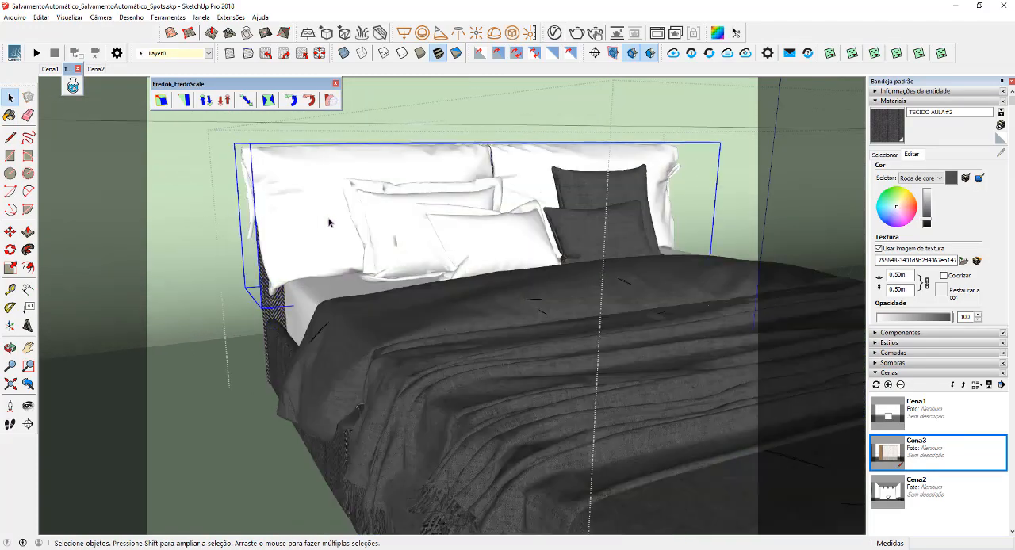
double_click(328, 222)
scroll(341, 238, "up", 3)
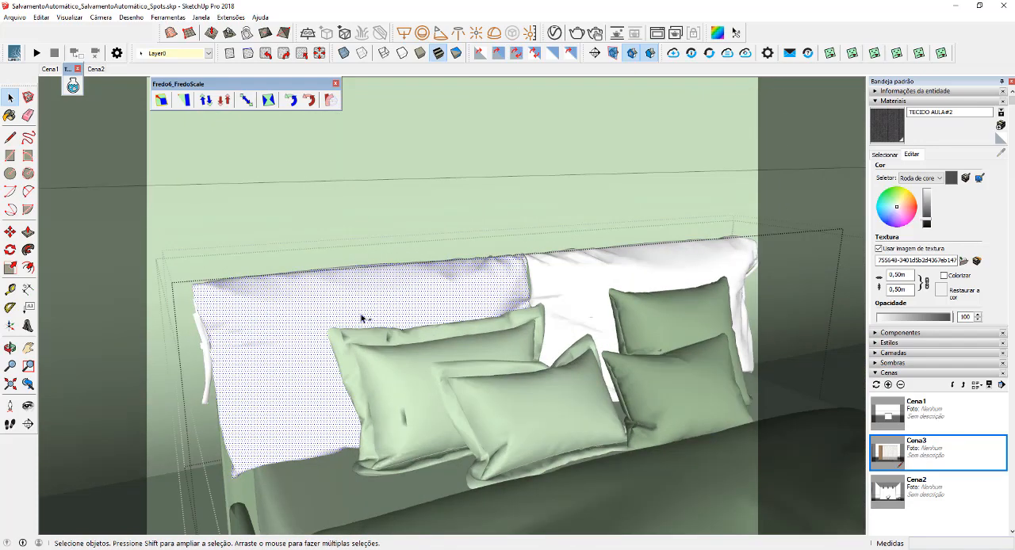
triple_click(361, 318)
key("b")
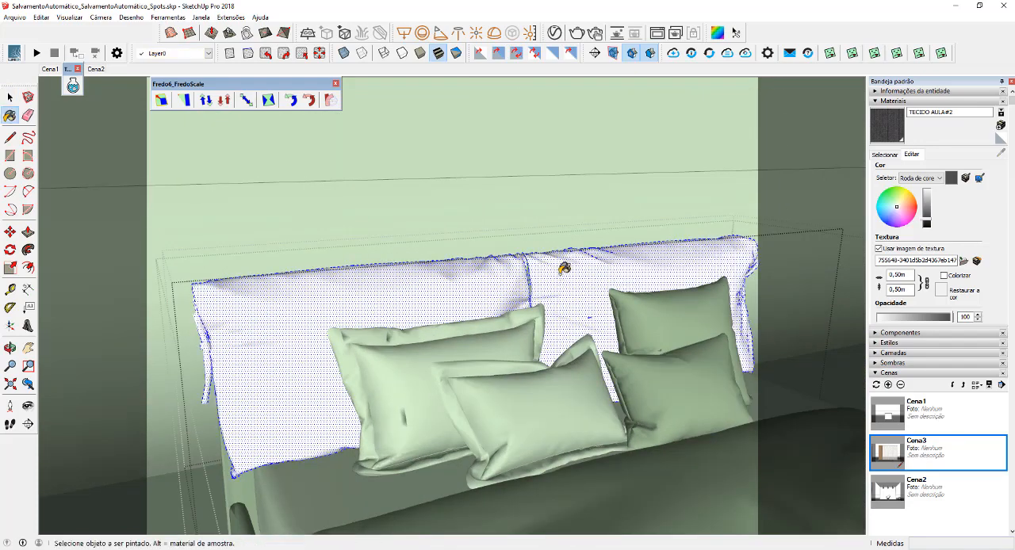
left_click(563, 269)
Apply V-Ray's Tri-Planar projection (World) to the headboard and exit the bed groups
right_click(561, 275)
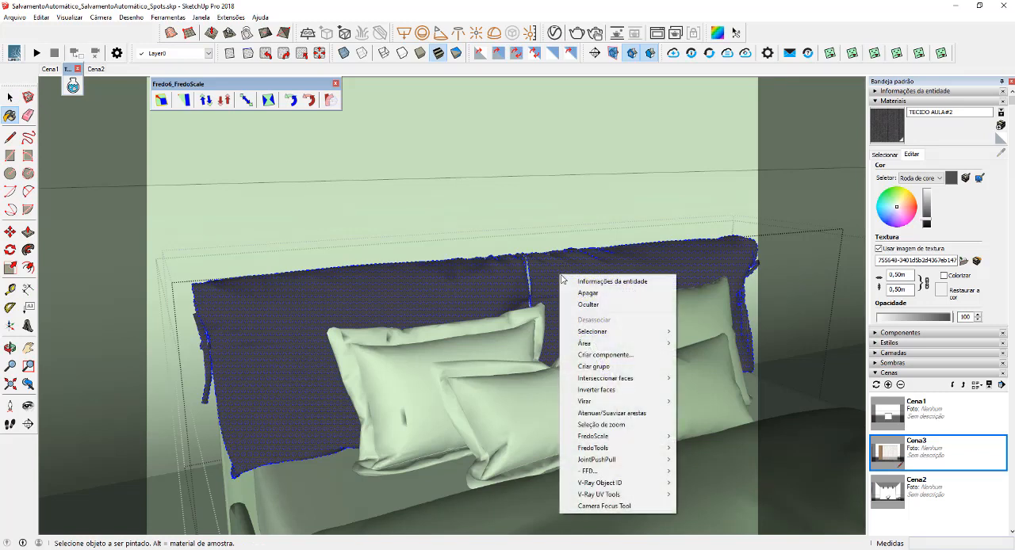
mouse_move(648, 494)
left_click(710, 495)
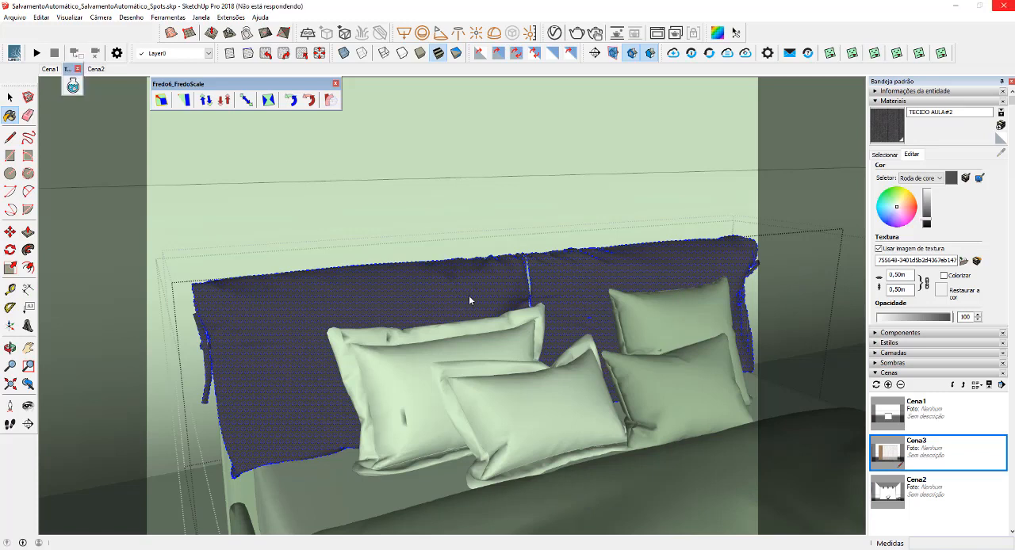
key("space")
scroll(468, 297, "down", 4)
key("Escape")
key("Escape")
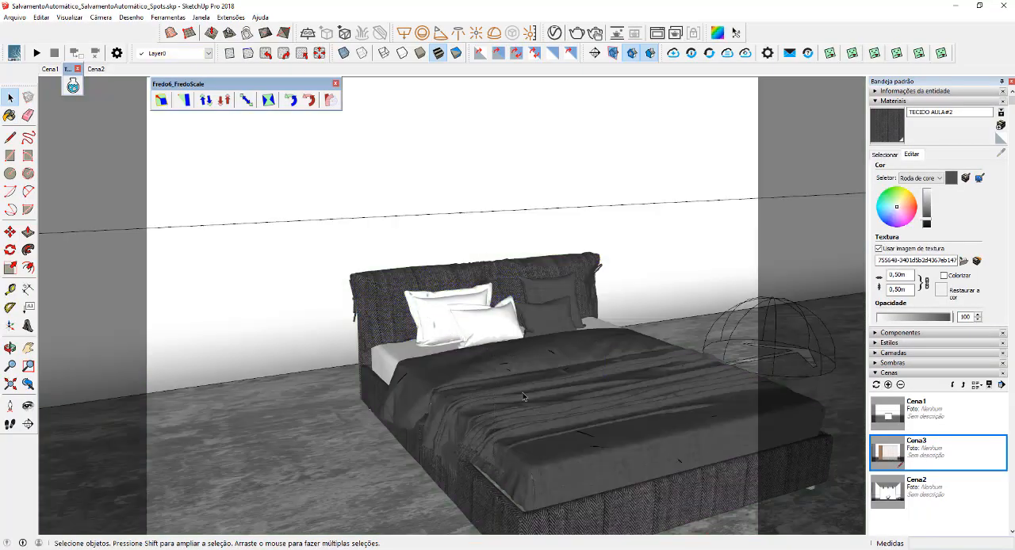
Set the TECIDO AULA#2 texture size to 0,20 m
middle_click_drag(577, 410, 513, 374)
scroll(746, 317, "up", 1)
left_click(911, 277)
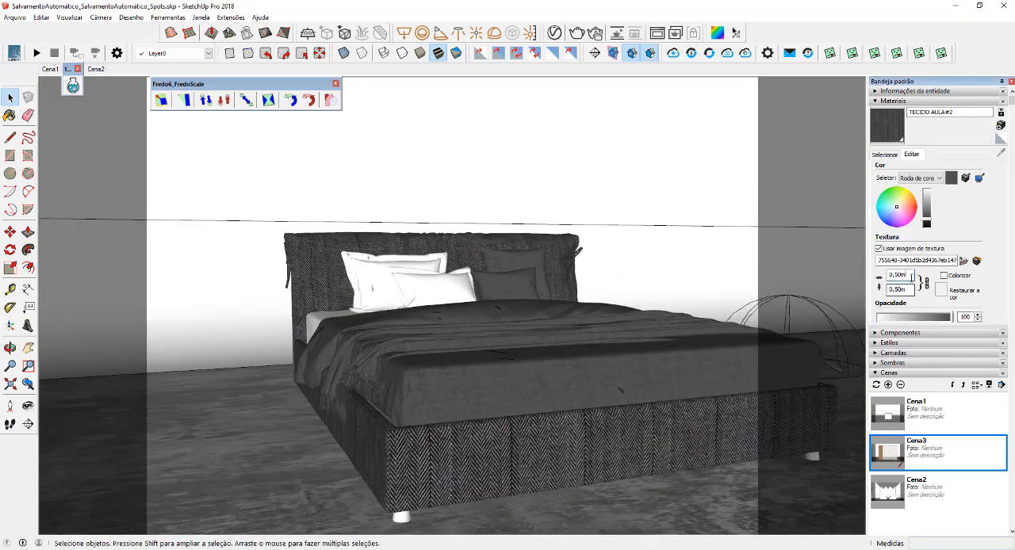
double_click(911, 276)
type(",2")
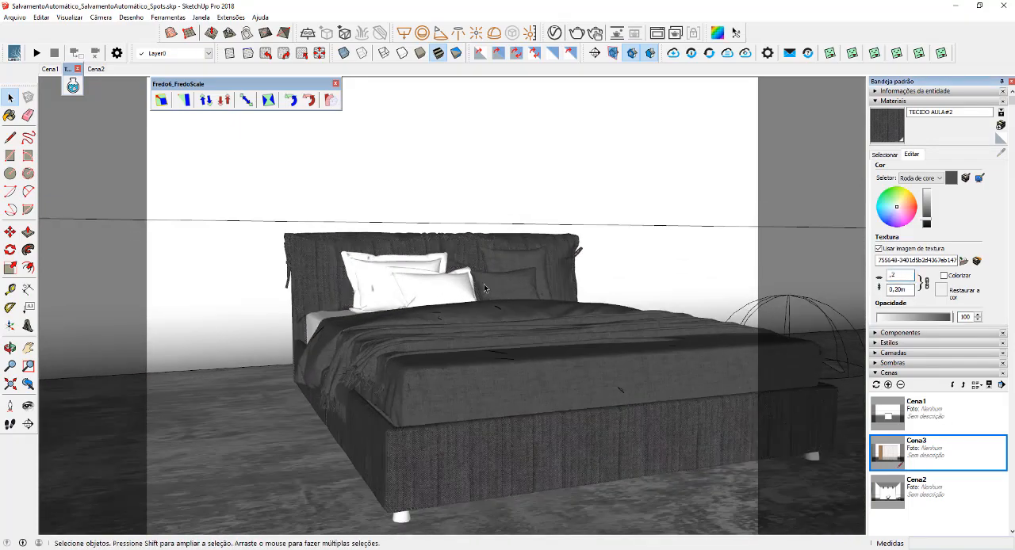
Select the bed and duplicate the TECIDO AULA#2 material in the V-Ray Asset Editor
middle_click_drag(485, 289, 526, 369)
scroll(476, 365, "up", 2)
left_click(399, 361)
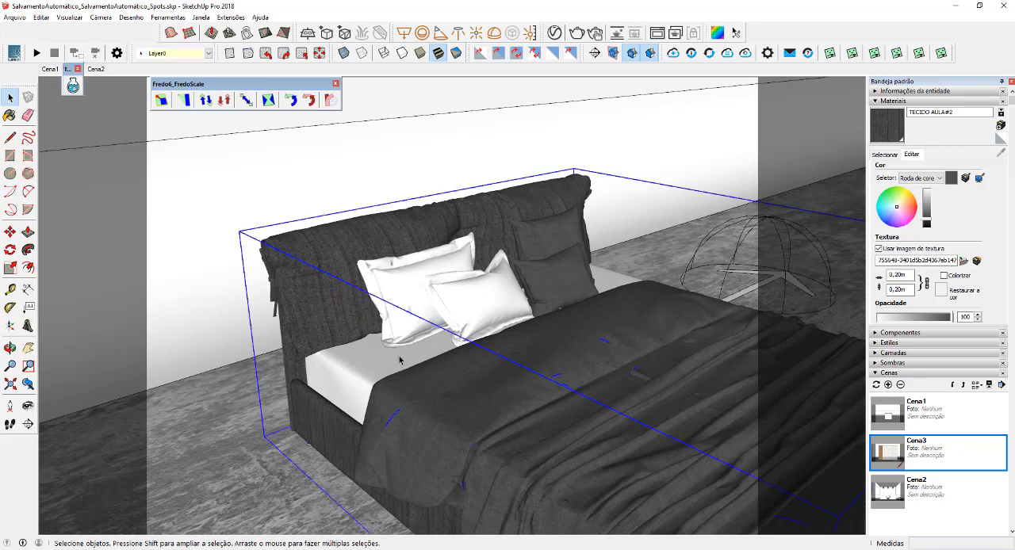
left_click(554, 33)
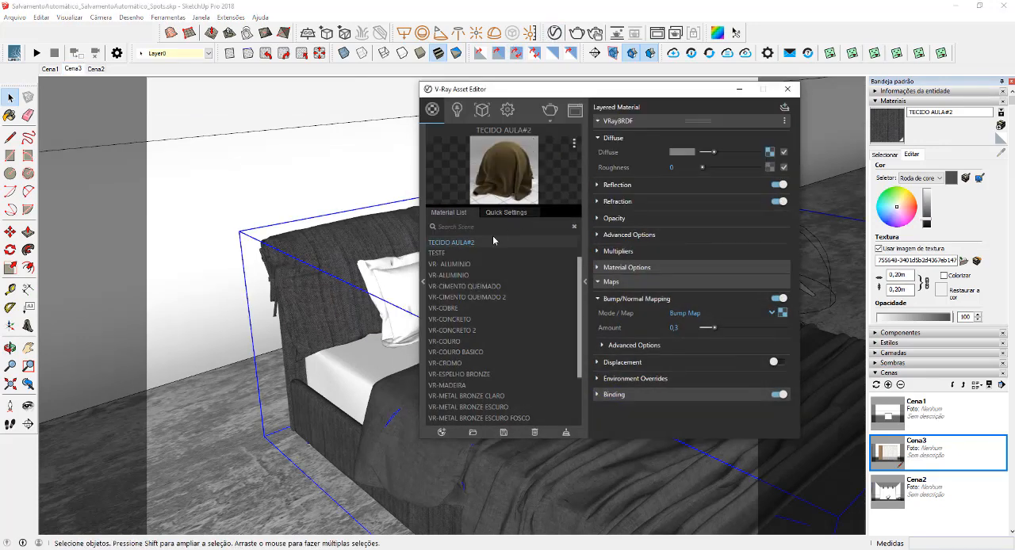
right_click(458, 248)
left_click(480, 304)
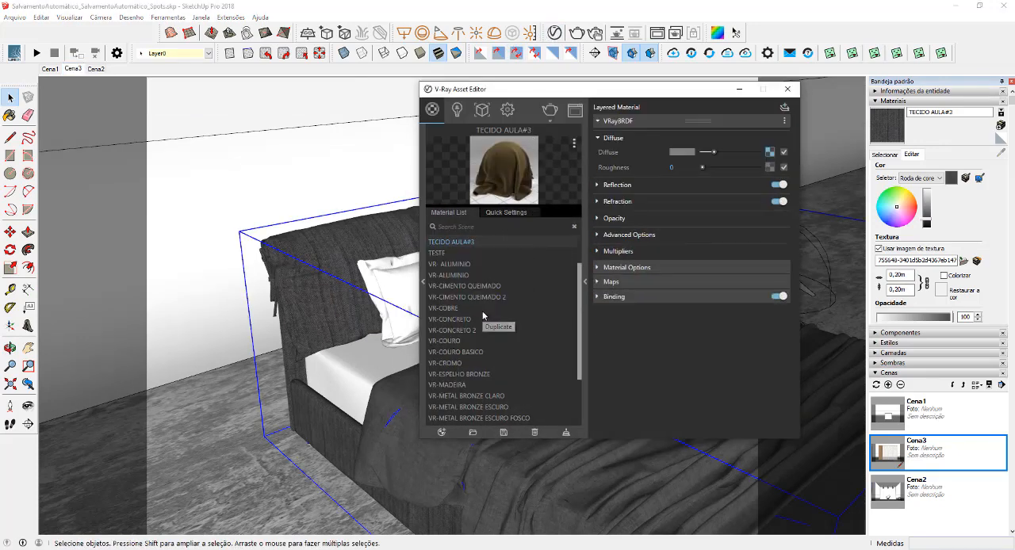
Set Color A (Front) of TECIDO AULA#3's diffuse Falloff to neutral grey 0,662, copy it onto Color B (Side) and lighten Color B
left_click(768, 151)
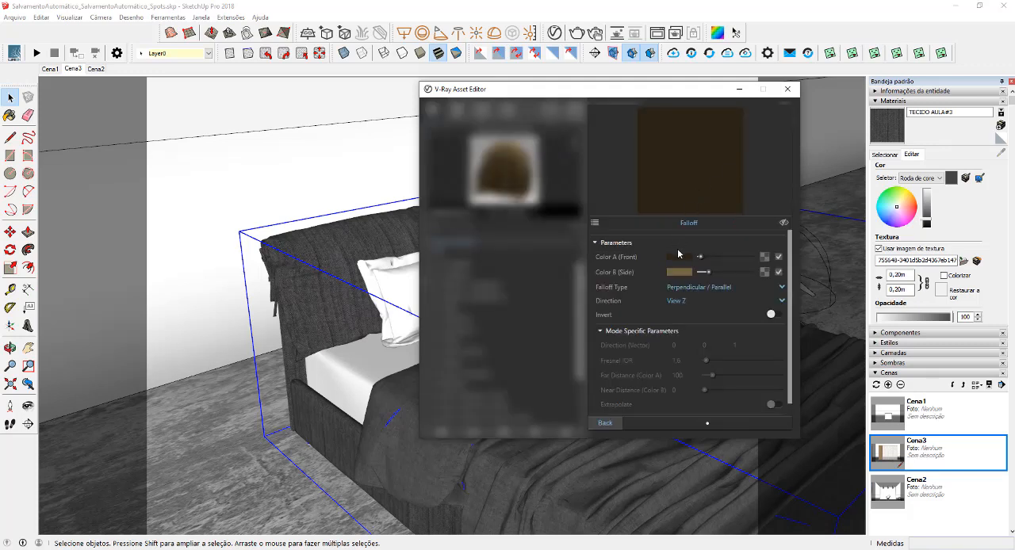
left_click(679, 257)
left_click_drag(378, 247, 341, 250)
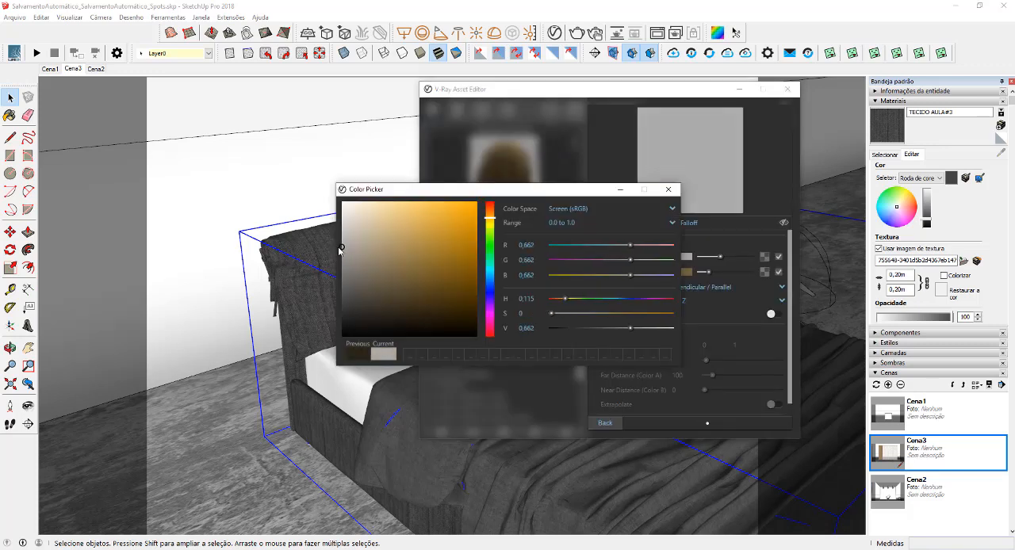
left_click(668, 190)
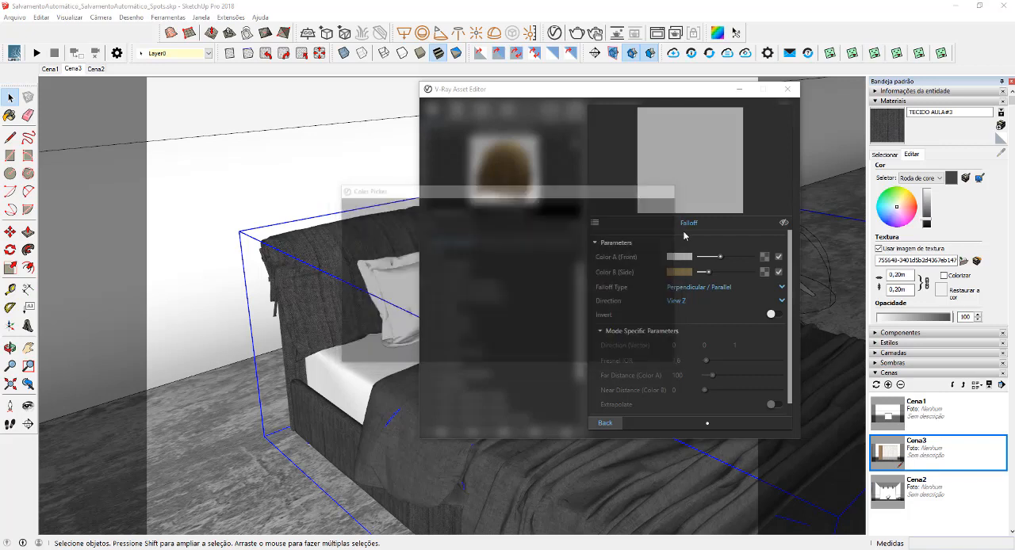
left_click_drag(679, 257, 730, 273)
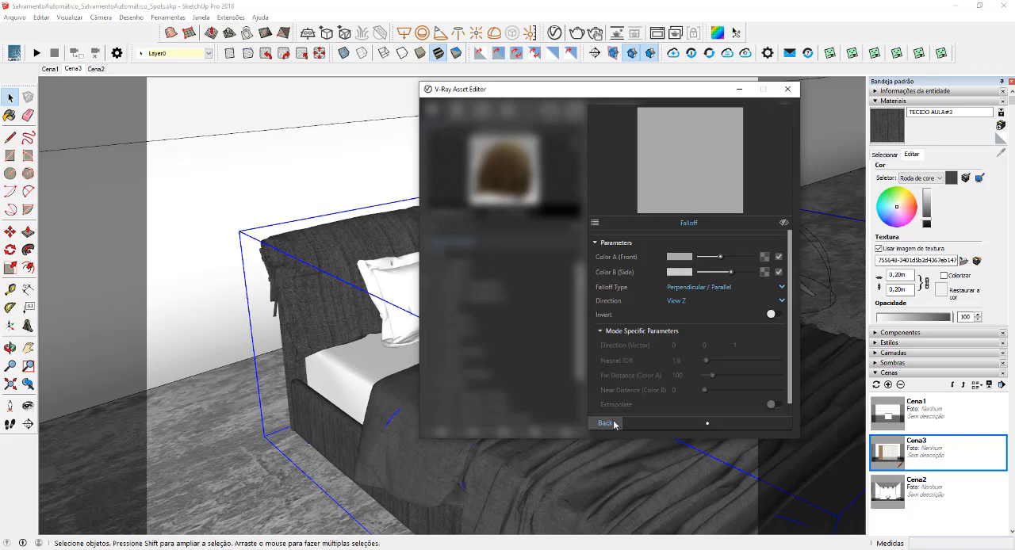
left_click(605, 422)
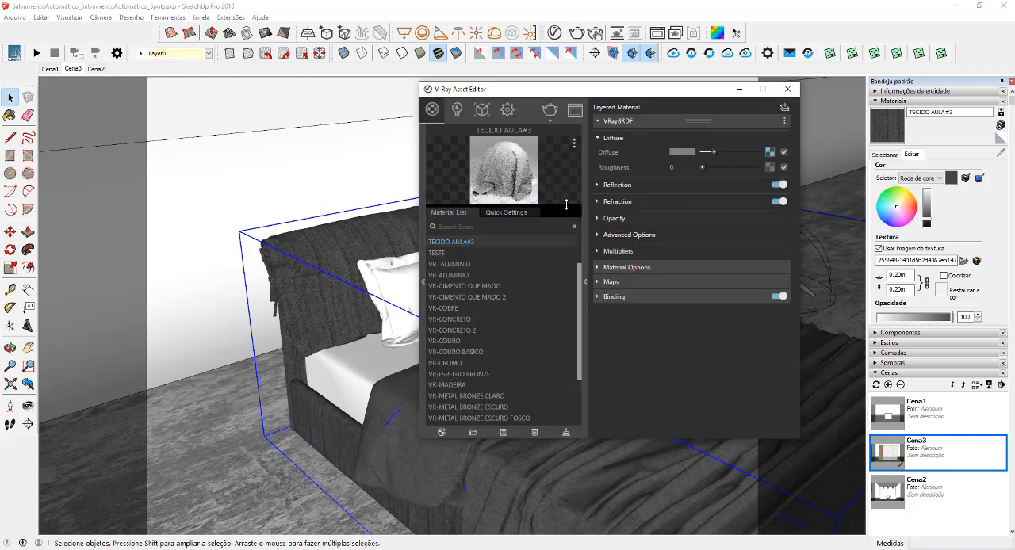
Replace TECIDO AULA#3's bump map bitmap with the wrinkled fabric image fabric_48.jpg
left_click(625, 282)
left_click(746, 299)
left_click(783, 312)
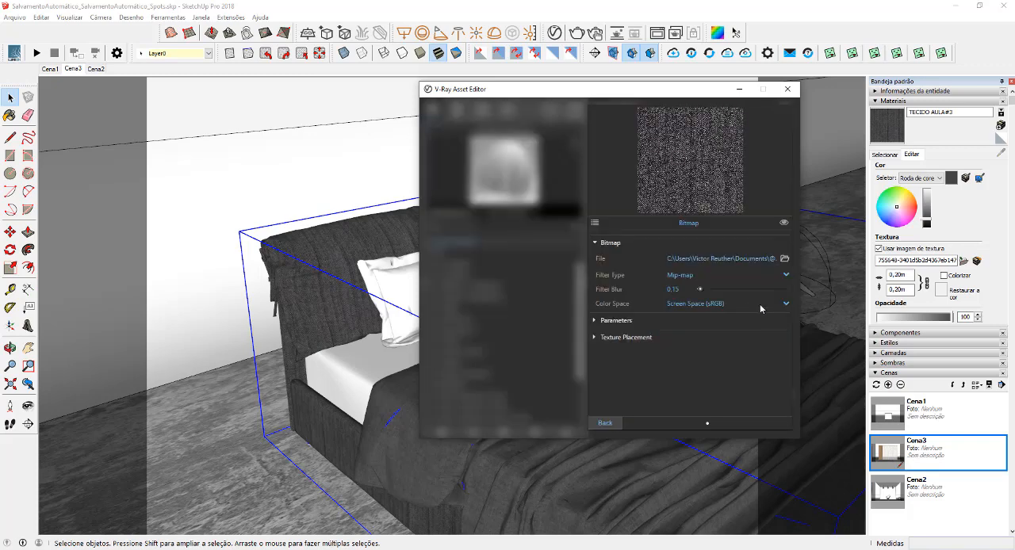
left_click(785, 259)
scroll(409, 195, "down", 2)
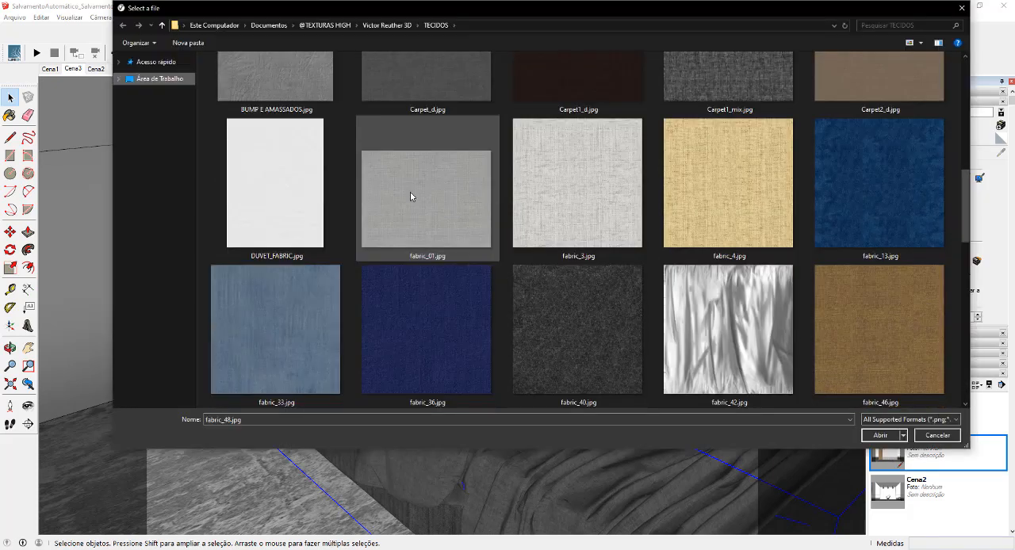
scroll(410, 195, "down", 3)
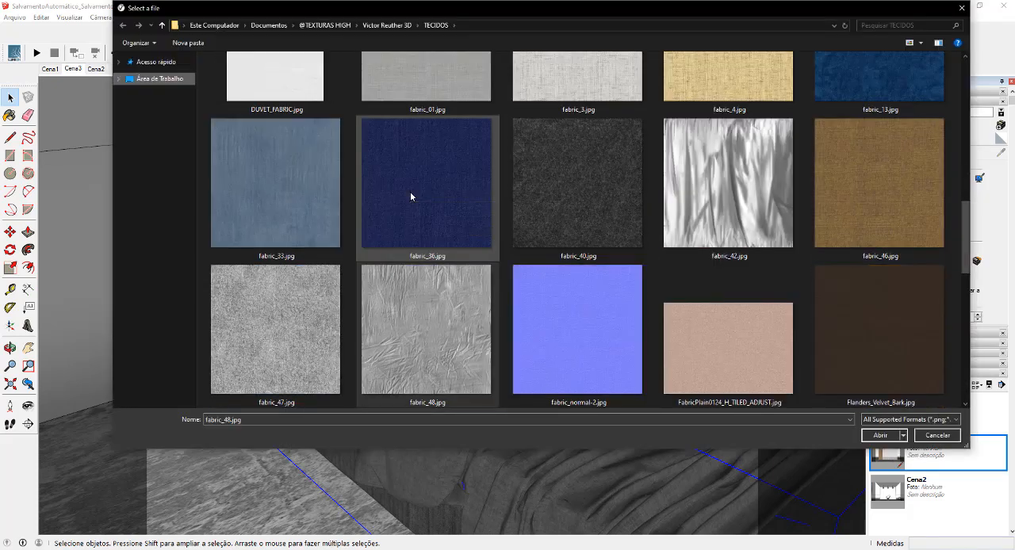
double_click(429, 316)
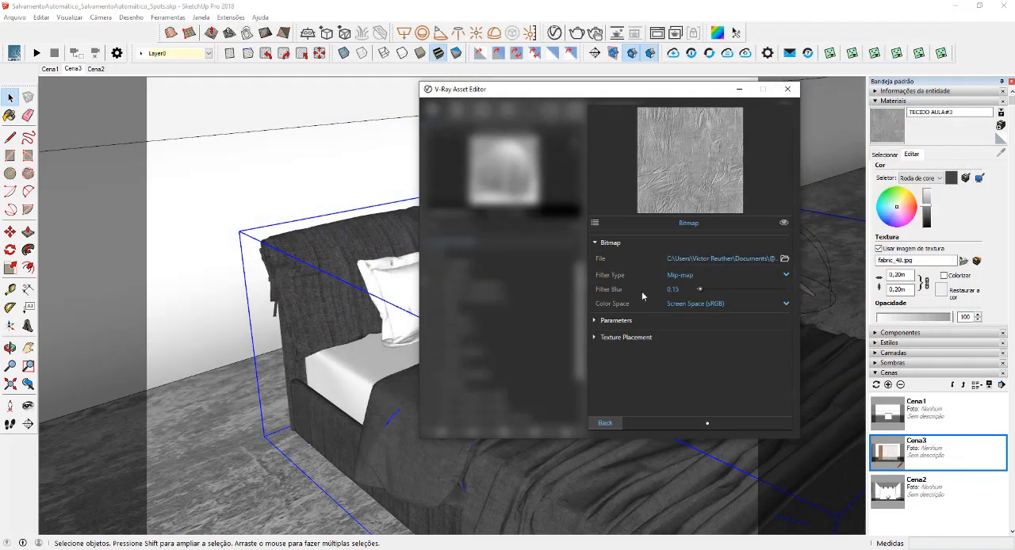
left_click(617, 423)
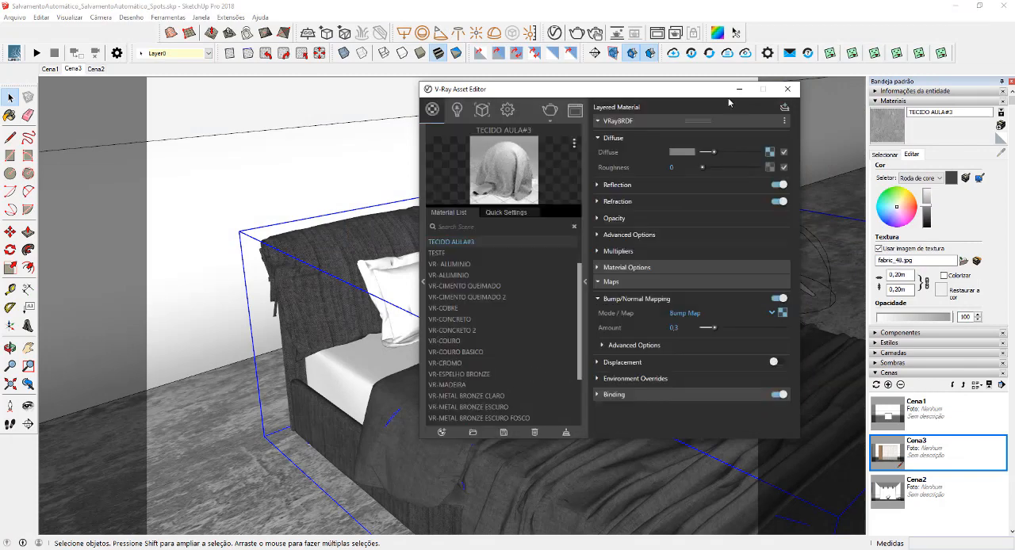
left_click(739, 92)
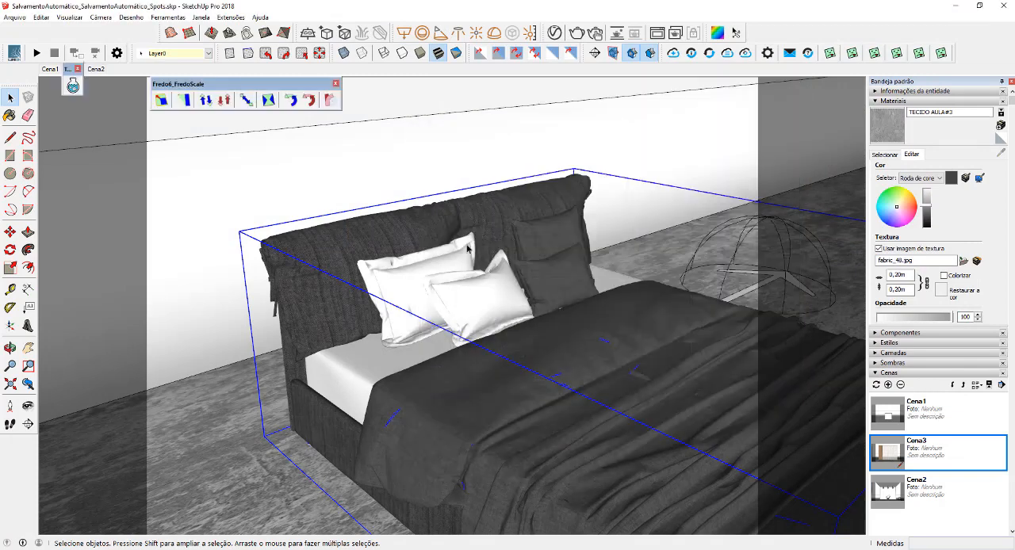
Inside the bed group, paint the two white cushions with TECIDO AULA#3 and map the texture onto them with V-Ray UV Tools
double_click(430, 279)
double_click(420, 293)
scroll(421, 292, "up", 5)
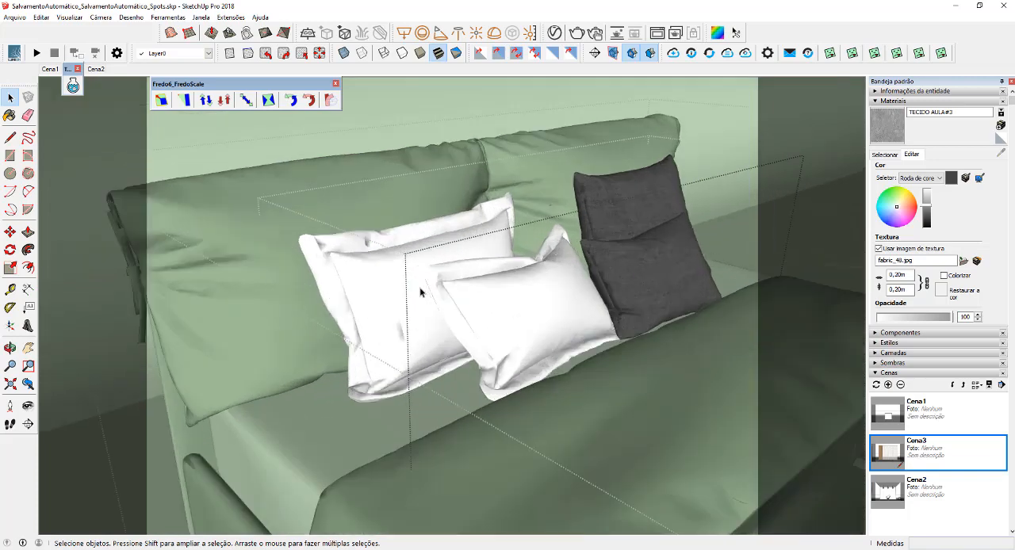
left_click(357, 290)
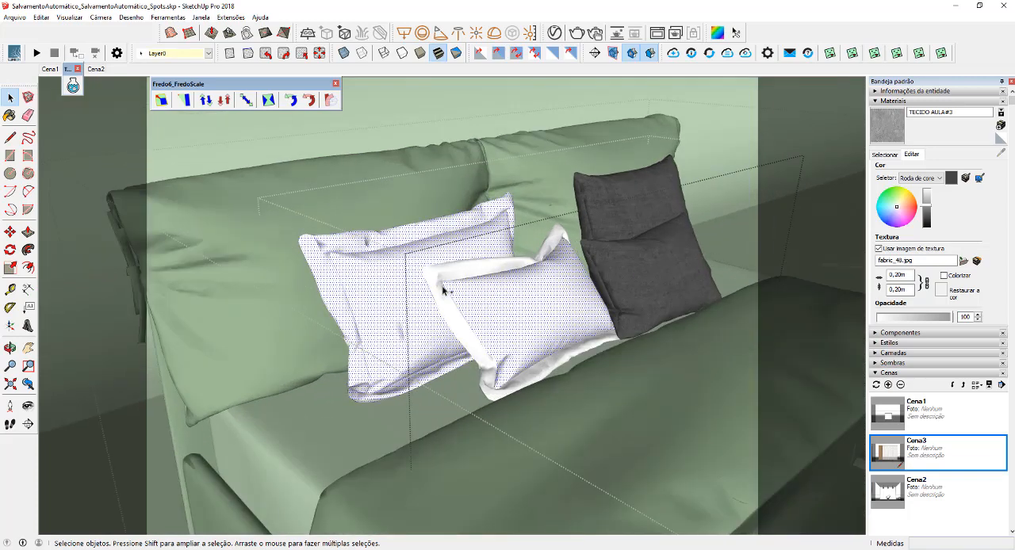
middle_click_drag(452, 292, 656, 247)
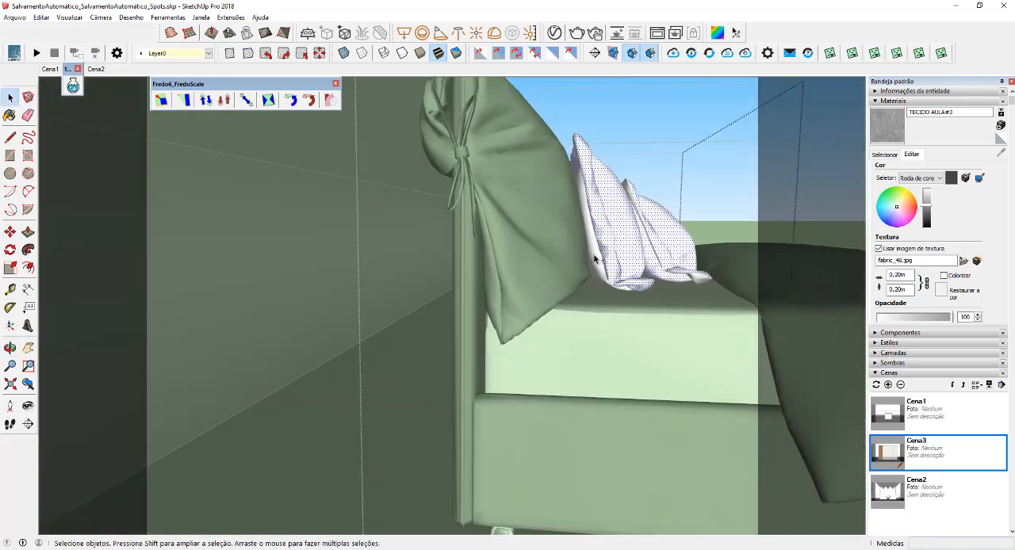
key("b")
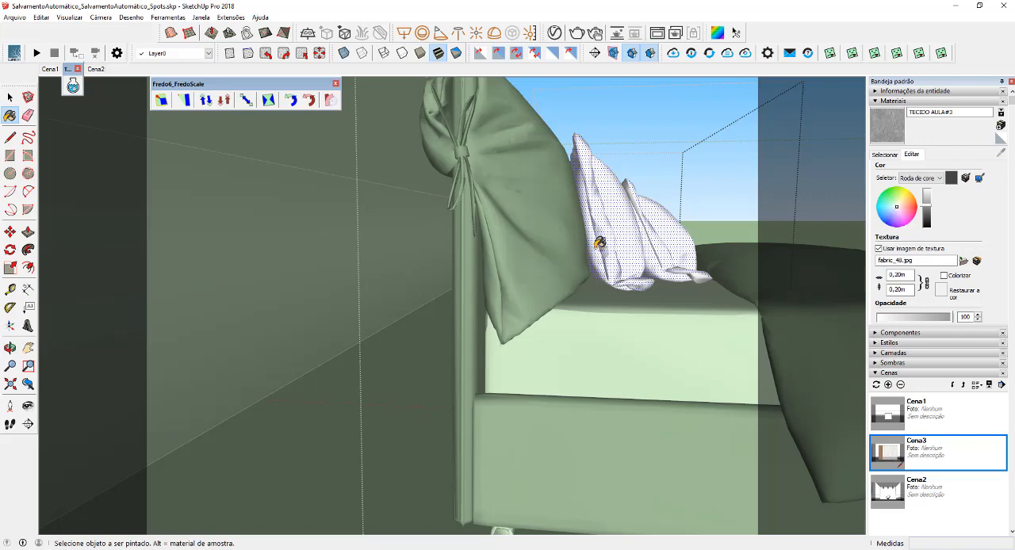
left_click(598, 243)
mouse_move(608, 238)
middle_mouse_down()
mouse_move(552, 251)
mouse_move(419, 318)
middle_mouse_up()
right_click(416, 320)
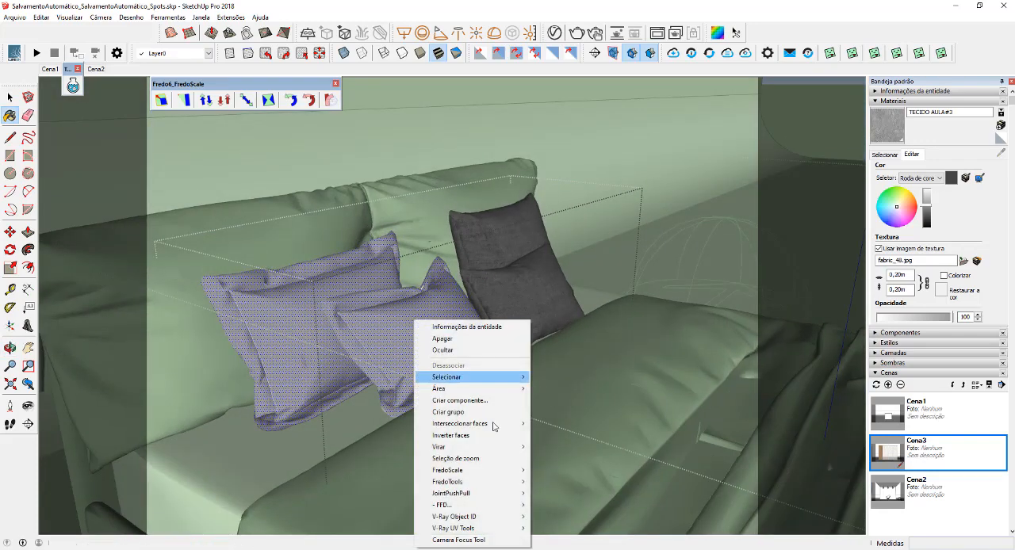
mouse_move(513, 528)
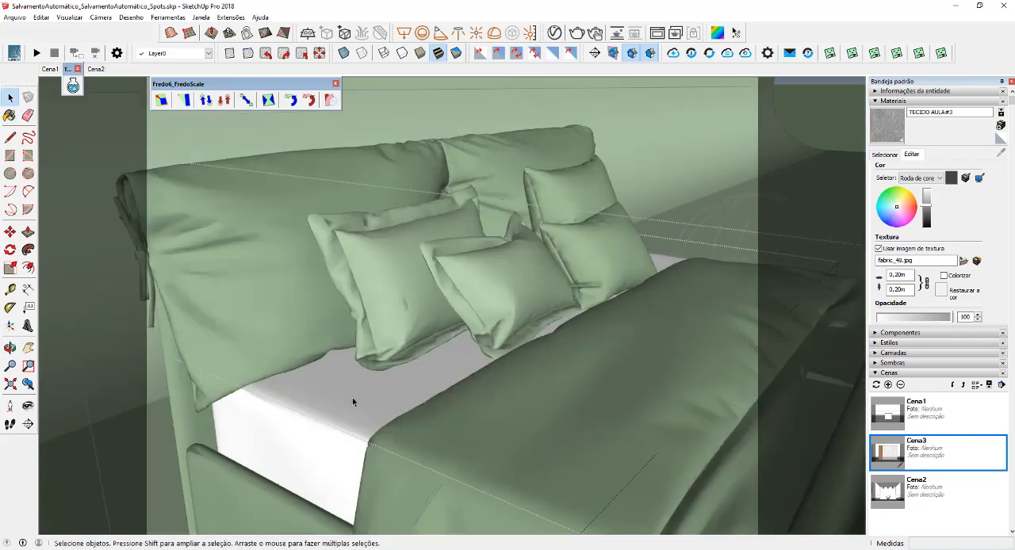
Paint the white mattress sheet with TECIDO AULA#3 and apply texture mapping to its faces
left_click(350, 399)
key("b")
left_click(350, 398)
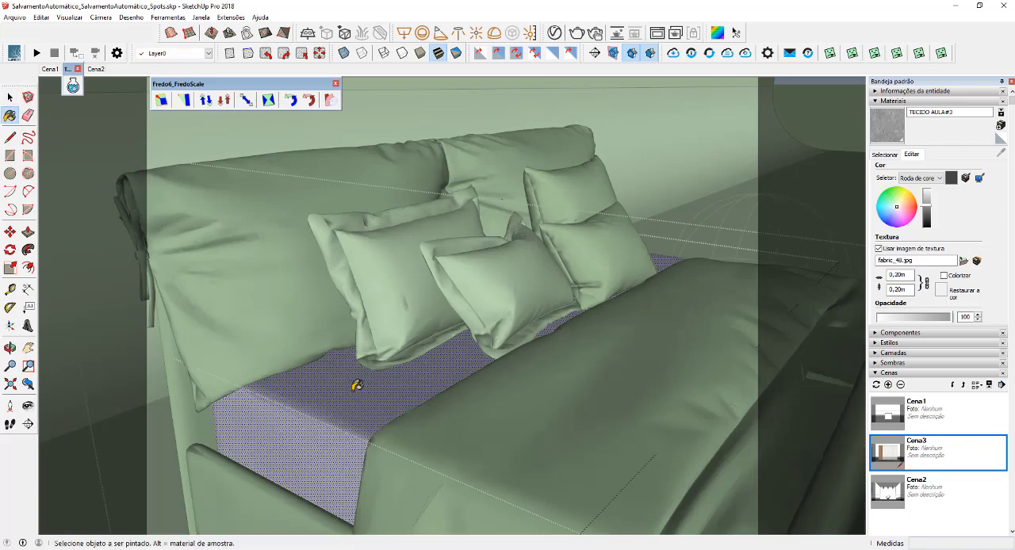
right_click(352, 389)
mouse_move(412, 372)
left_click(502, 372)
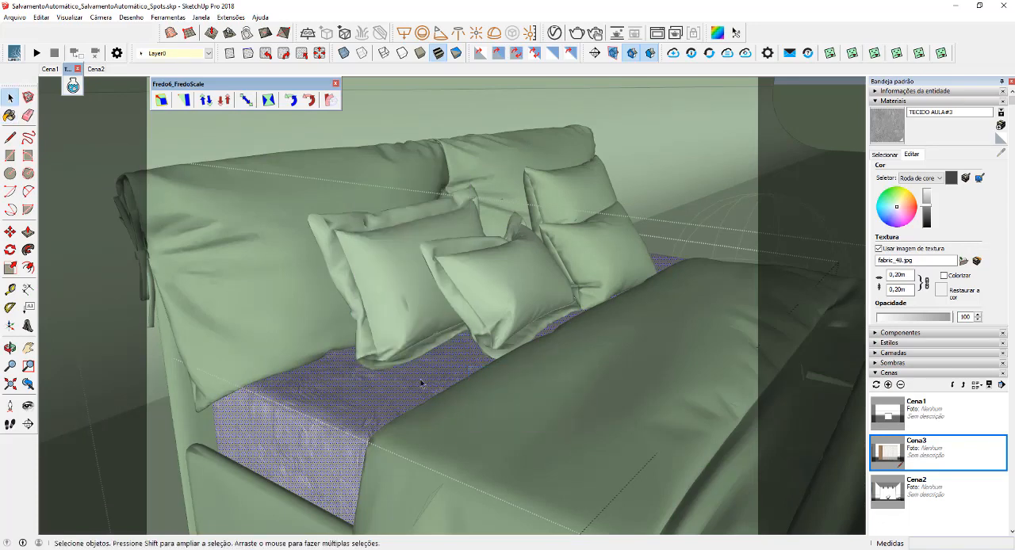
Set the TECIDO AULA#3 texture size to 0,50 m
middle_click_drag(420, 379, 375, 395)
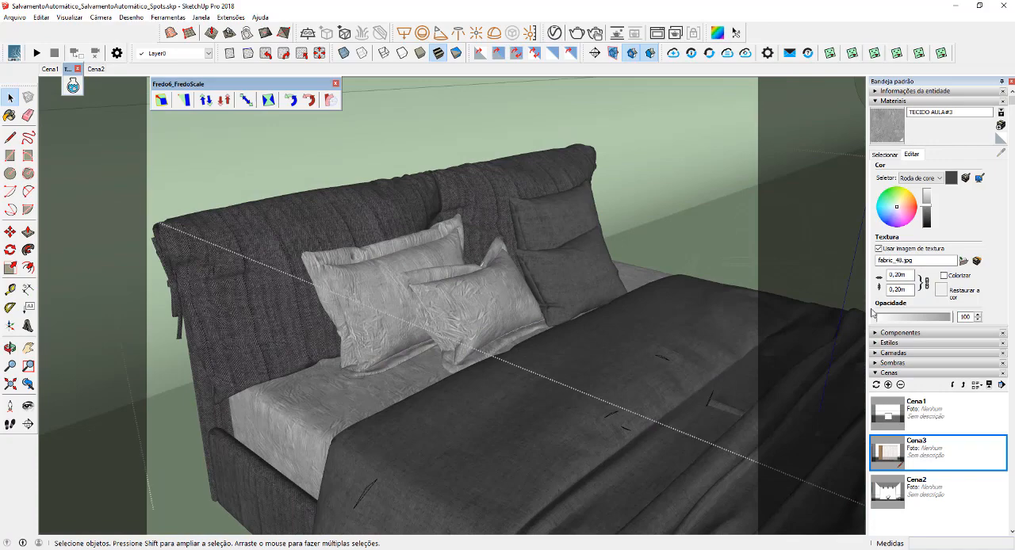
left_click(896, 274)
key("BackSpace")
type(",5")
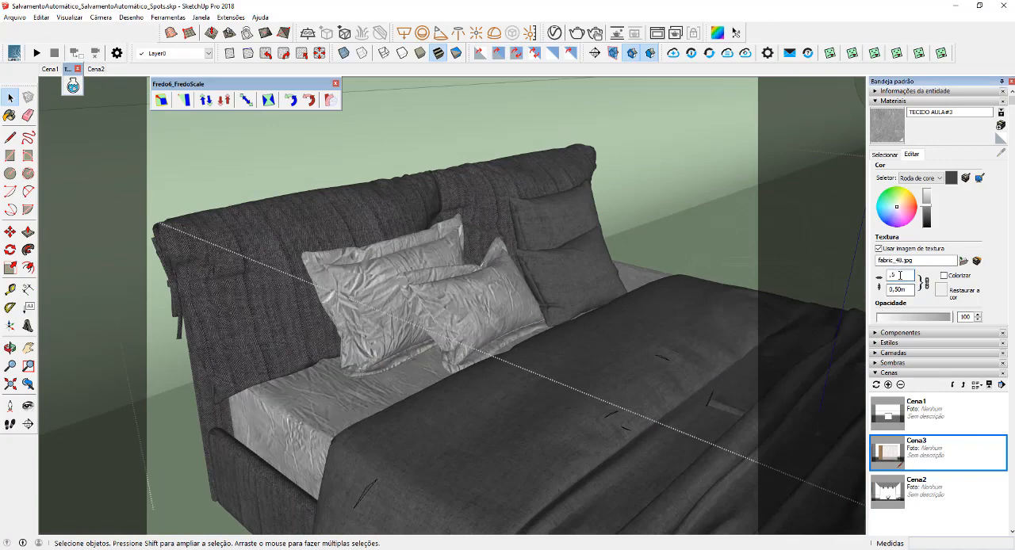
Render the whole bed and examine the wrinkled fabric on the light cushions and sheet up close
middle_click_drag(705, 265, 611, 249)
scroll(354, 288, "down", 4)
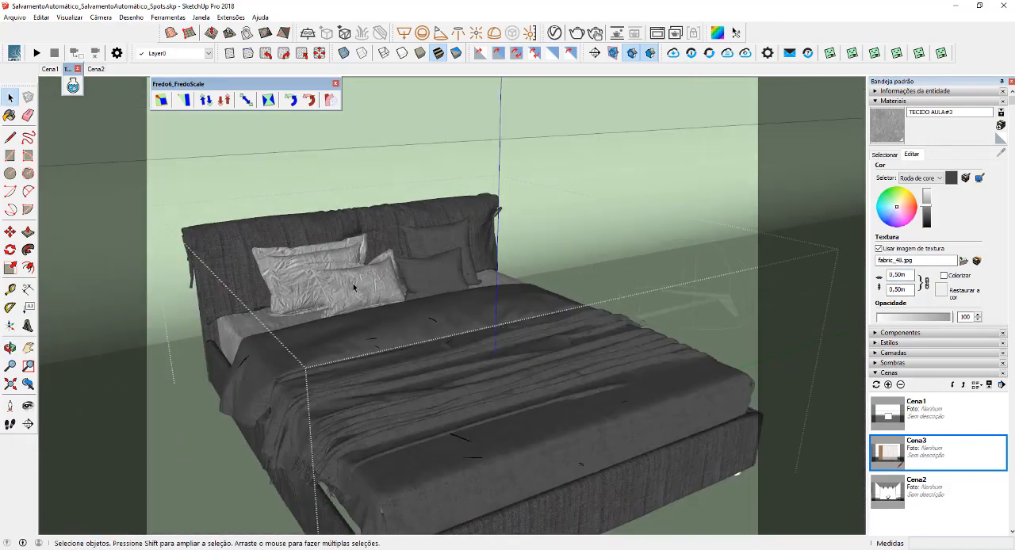
middle_click_drag(354, 287, 457, 314)
scroll(424, 328, "up", 1)
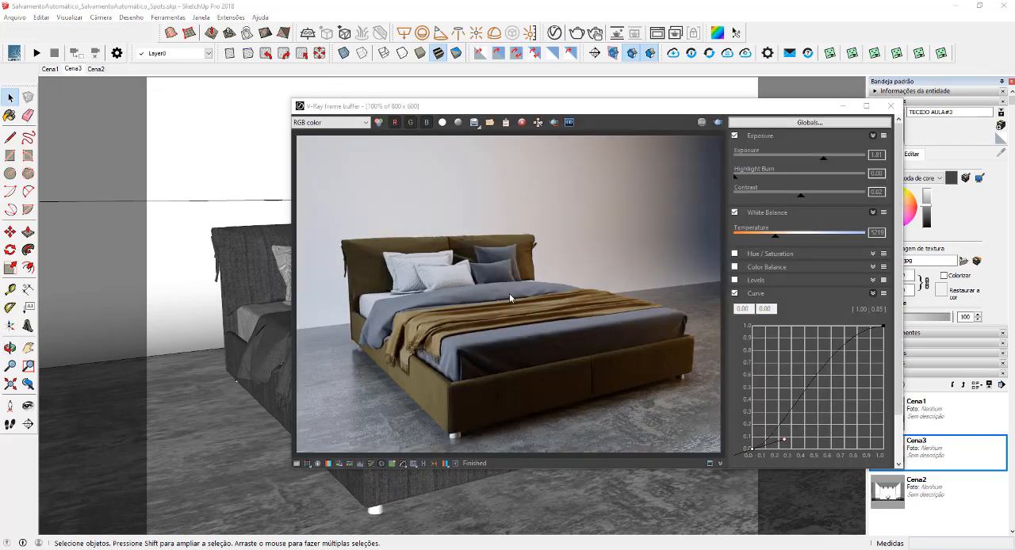
scroll(409, 262, "up", 1)
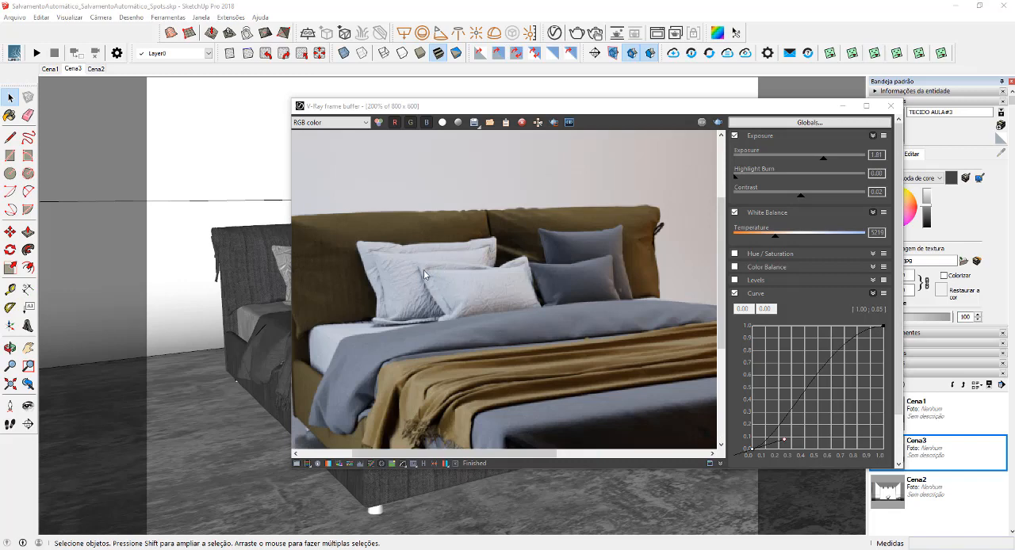
scroll(423, 269, "down", 1)
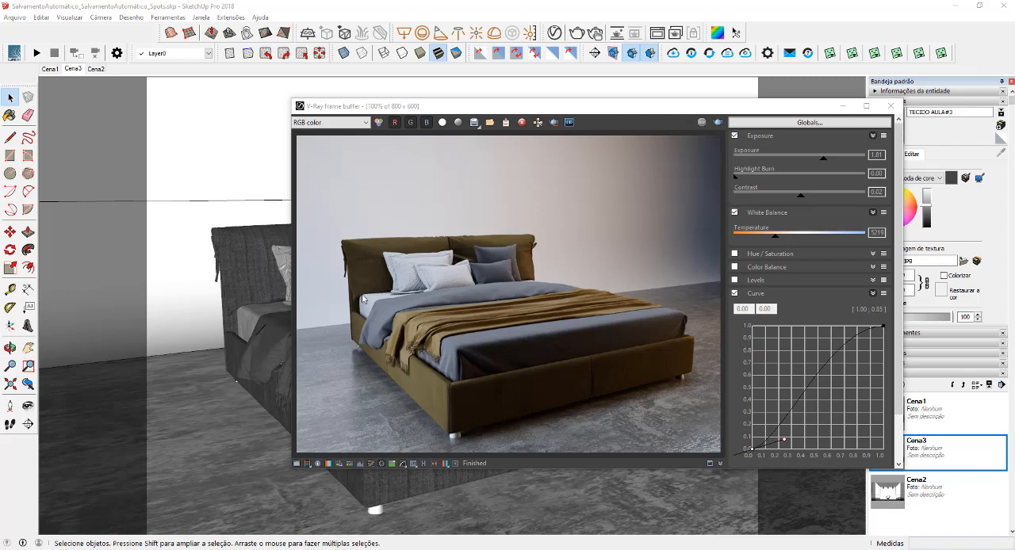
Load the cushions' TECIDO AULA#3 material in the V-Ray Asset Editor and set its bump amount to 0,05
left_click(555, 33)
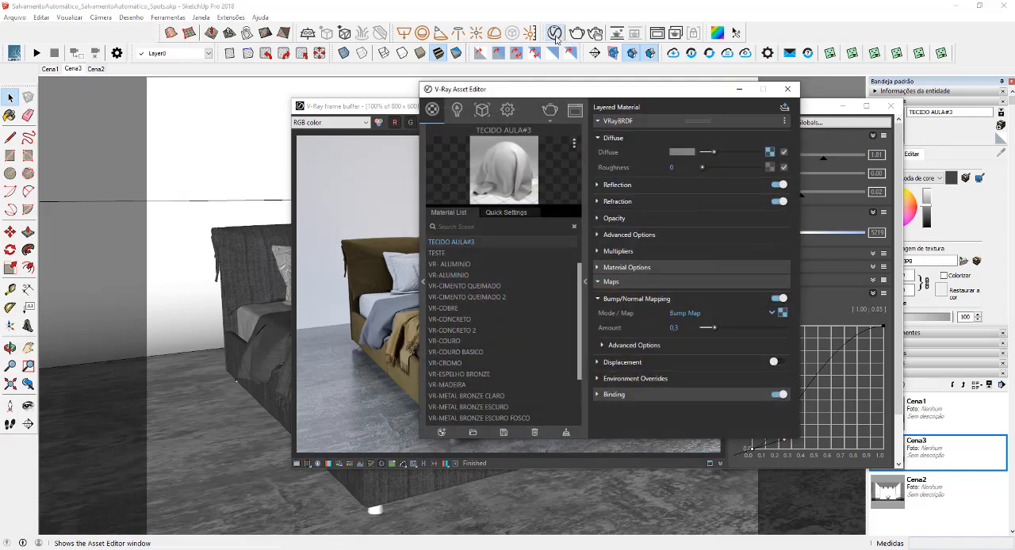
left_click(275, 290)
key("b")
left_click(283, 258, "alt")
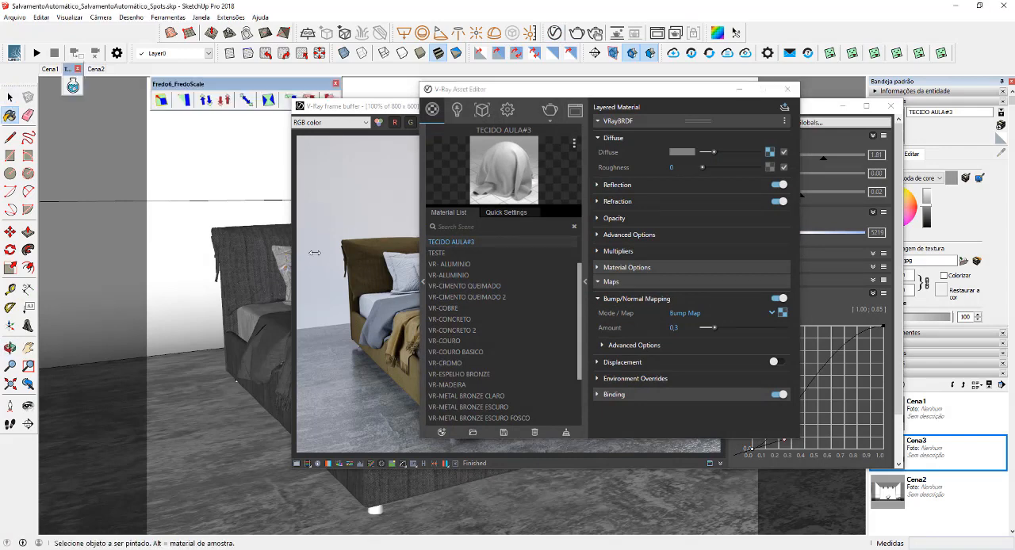
left_click(686, 327)
left_click_drag(680, 327, 661, 330)
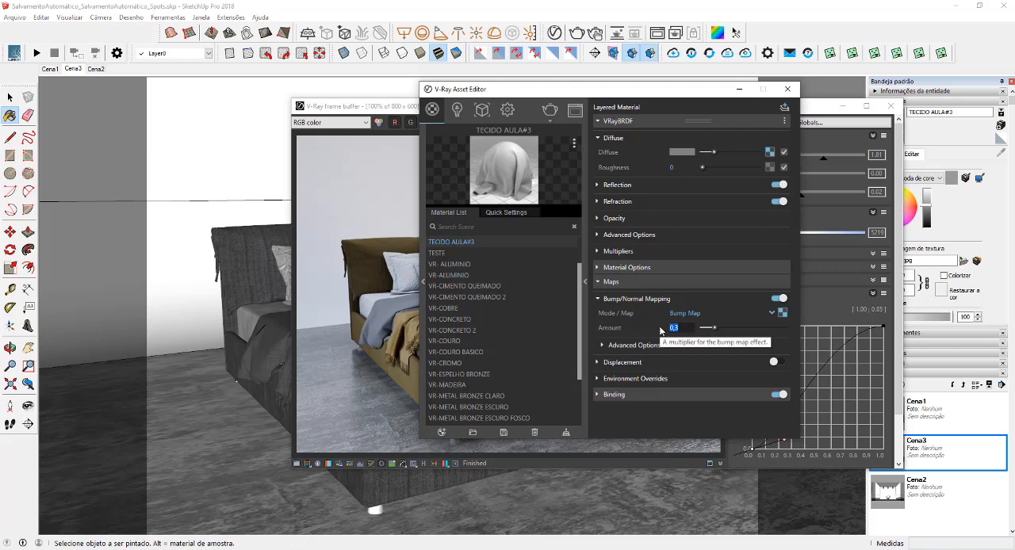
type("0,05")
key("Return")
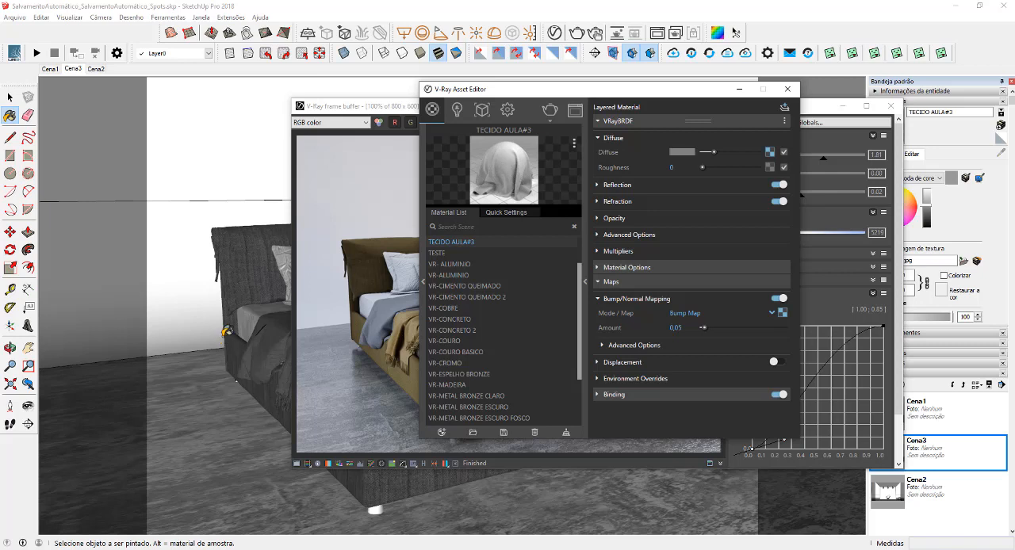
Sample TECIDO AULA#2 from the headboard and change its diffuse Falloff to black for Color A (Front) and dark grey for Color B (Side)
left_click(242, 258, "alt")
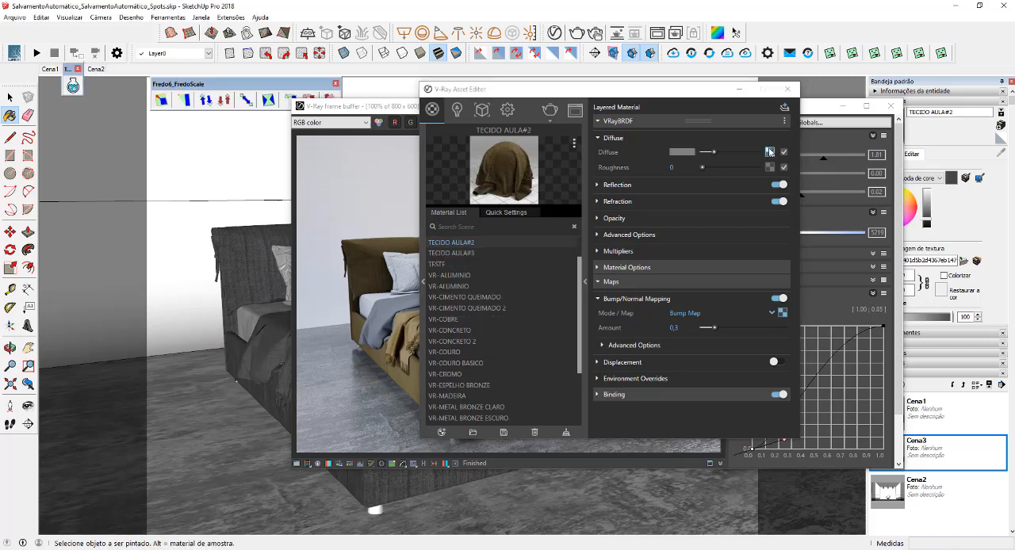
left_click(768, 151)
left_click(679, 258)
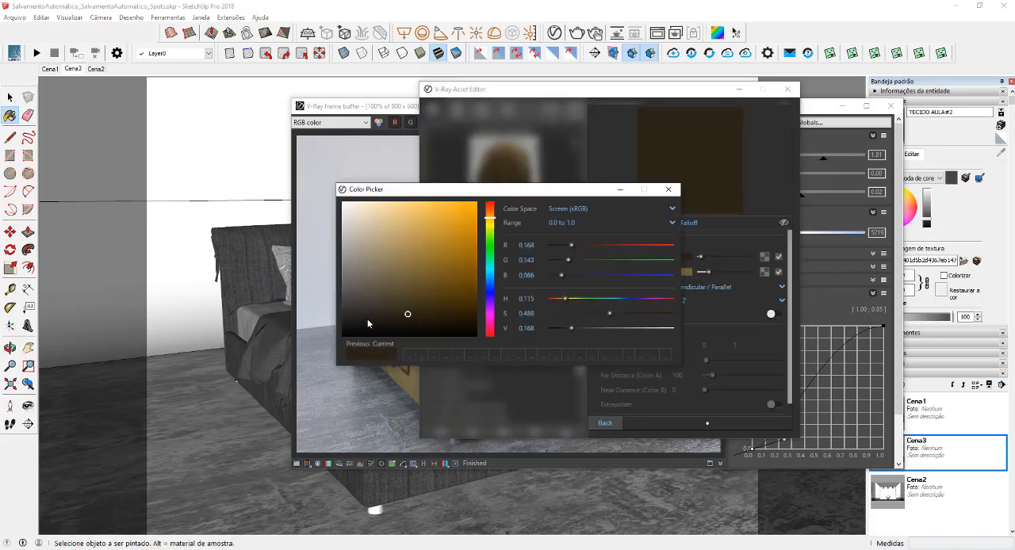
left_click_drag(367, 319, 335, 349)
left_click(328, 331)
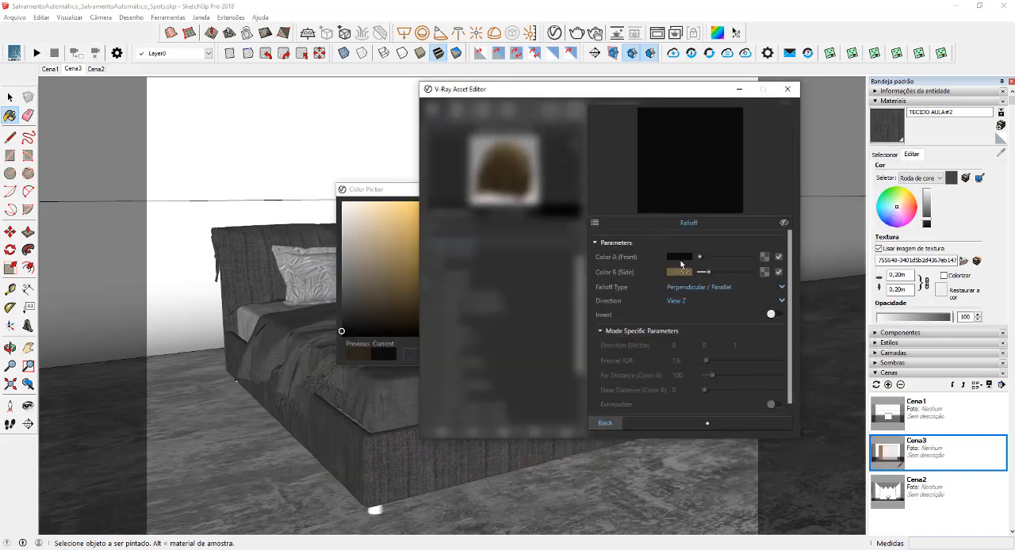
left_click_drag(681, 263, 708, 273)
left_click(604, 423)
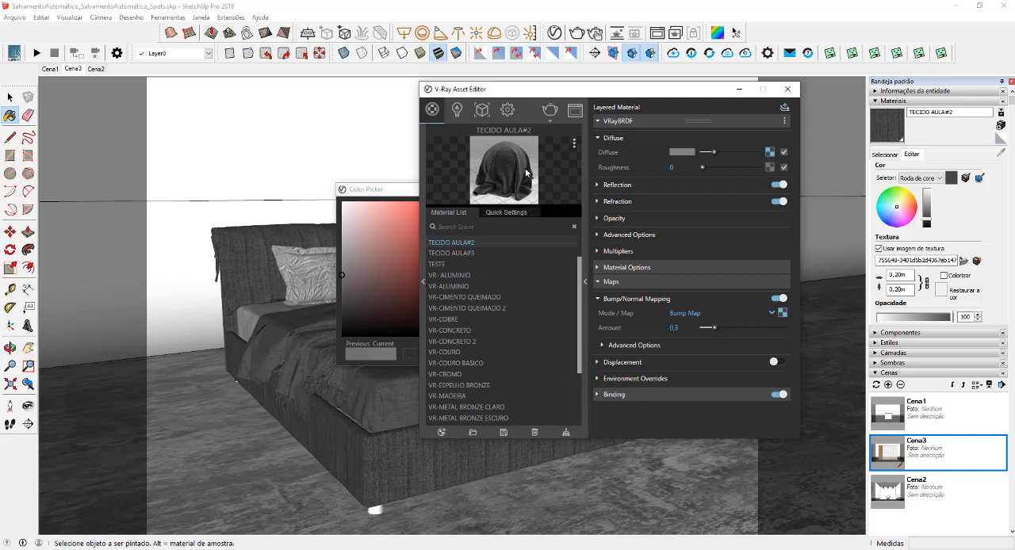
Render the bed with the darkened frame fabric from the angled view and again from a straight front view
left_click(550, 111)
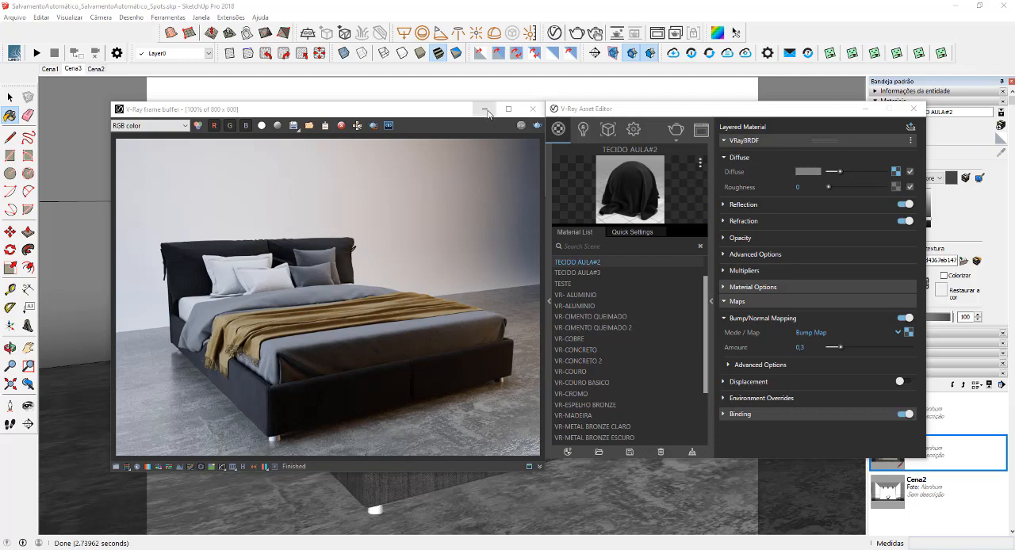
left_click(531, 109)
left_click(863, 109)
left_click(623, 190)
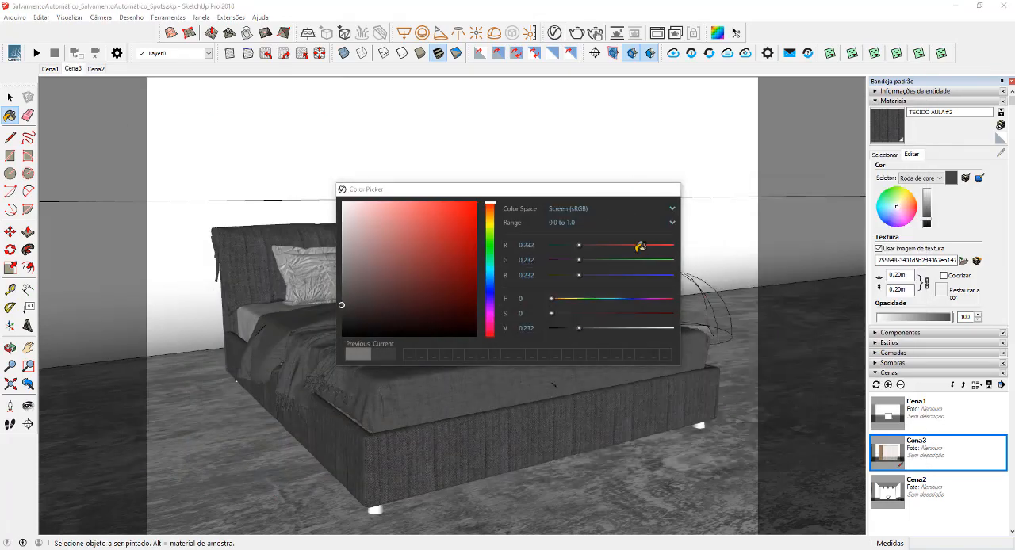
mouse_move(634, 340)
middle_mouse_down()
mouse_move(568, 362)
mouse_move(486, 355)
mouse_move(518, 352)
mouse_move(550, 370)
mouse_move(544, 355)
mouse_move(530, 373)
middle_mouse_up()
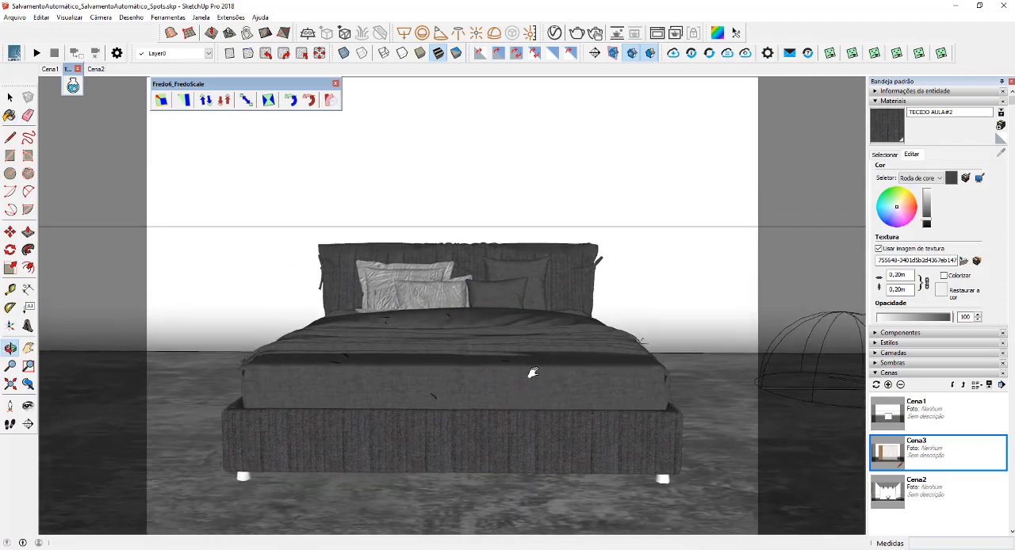
left_click(576, 33)
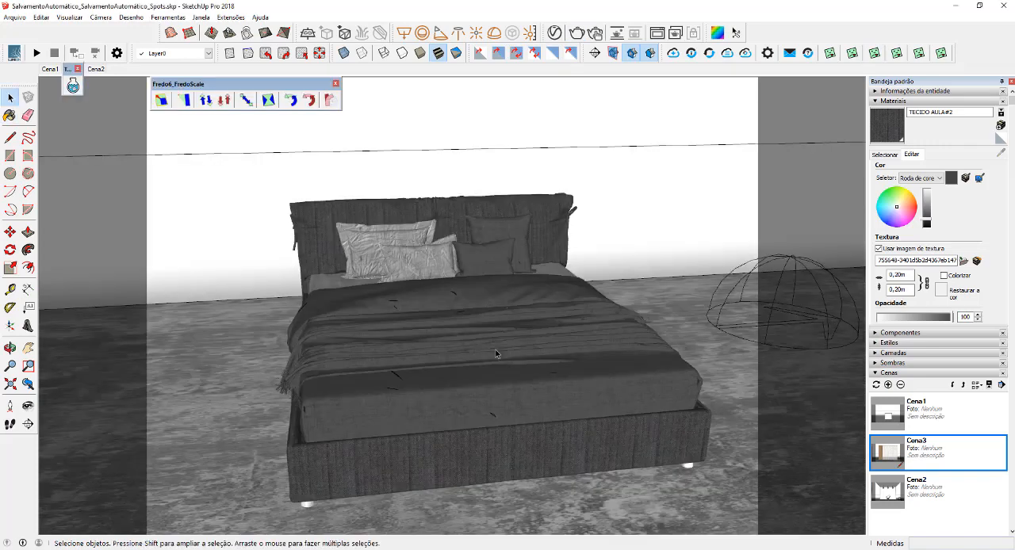
Select the bed and sample the TECIDO AULA#1 material from its bedding
left_click(489, 340)
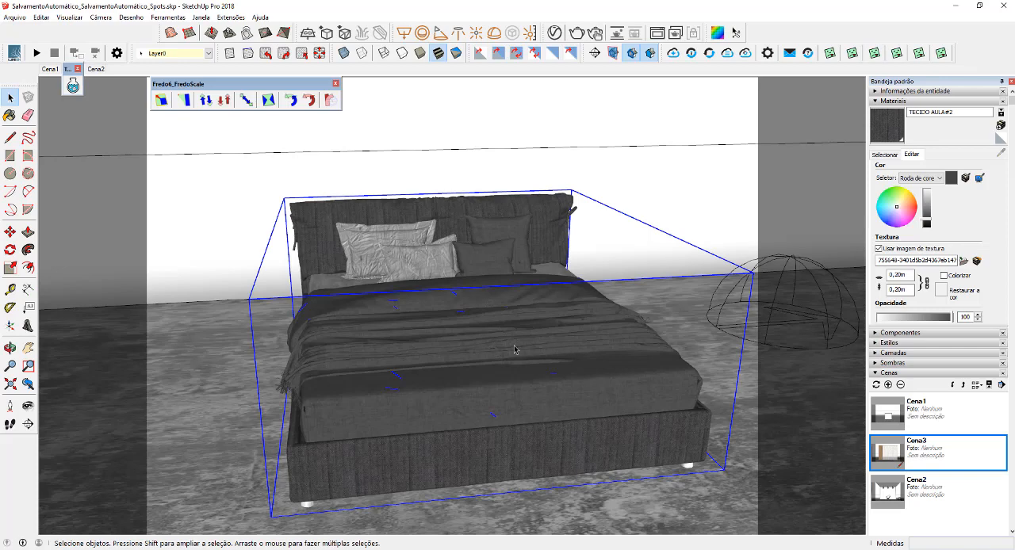
middle_click_drag(513, 346, 528, 342)
key("b")
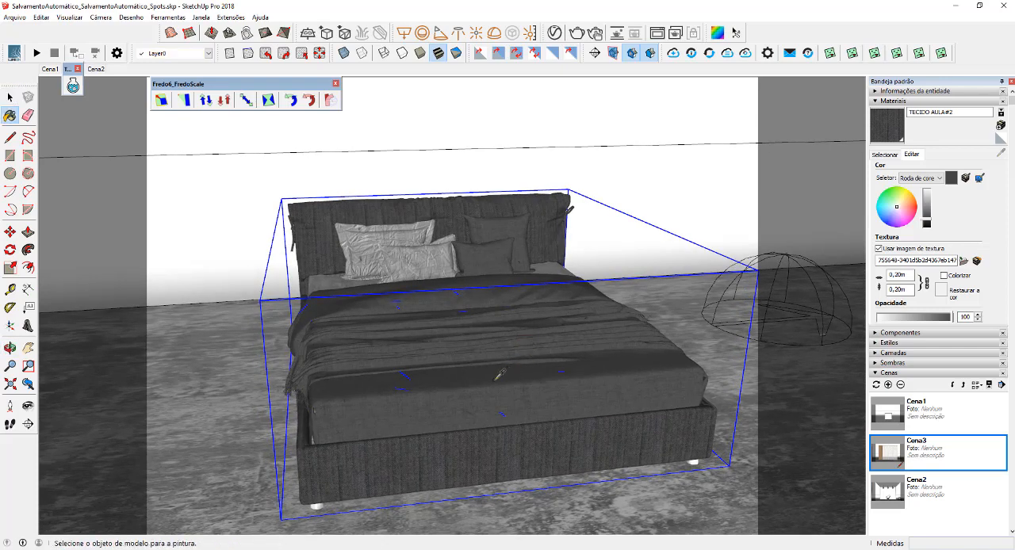
left_click(517, 352, "alt")
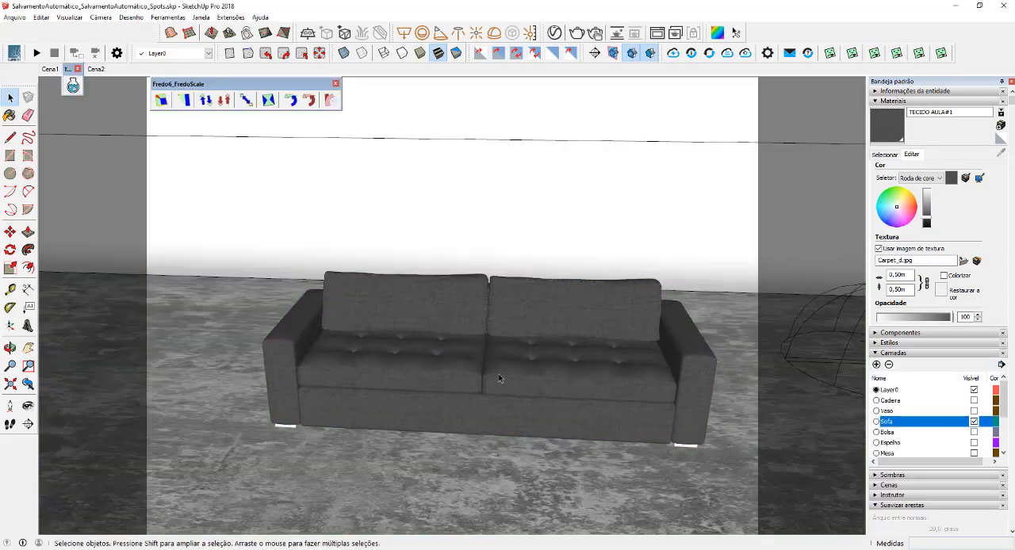
Show the Sofa layer in place of the bed and render the sofa from the front
middle_click_drag(491, 373, 412, 330)
scroll(378, 334, "up", 1)
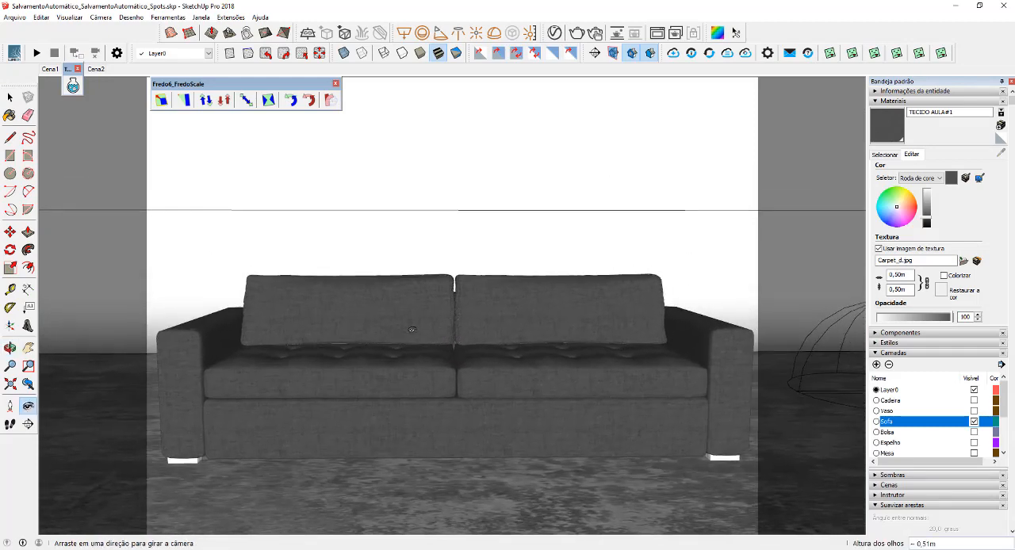
scroll(411, 329, "down", 1)
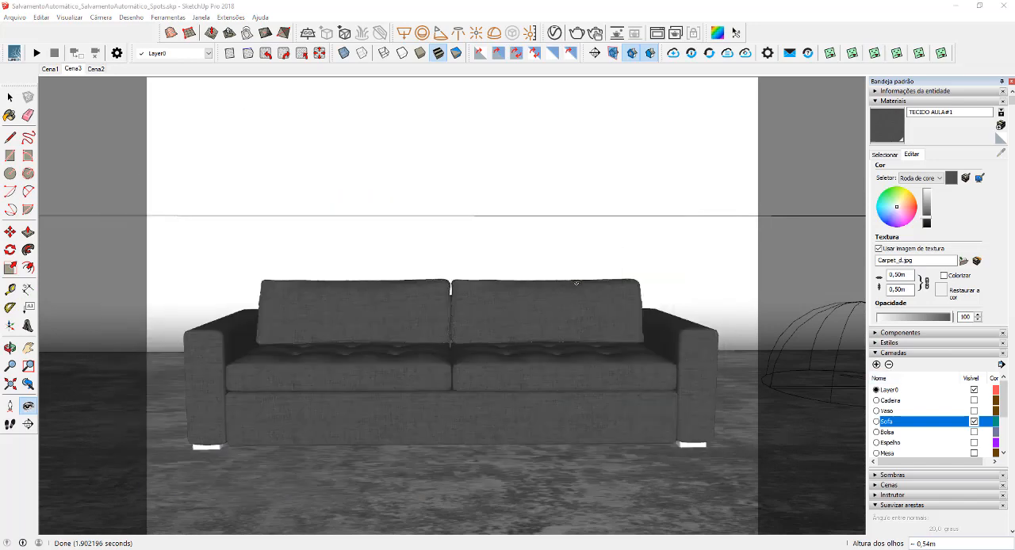
Set Color A (Front) of TECIDO AULA#1's diffuse Falloff to red with RGB 0,67, 0,033, 0,033
key("b")
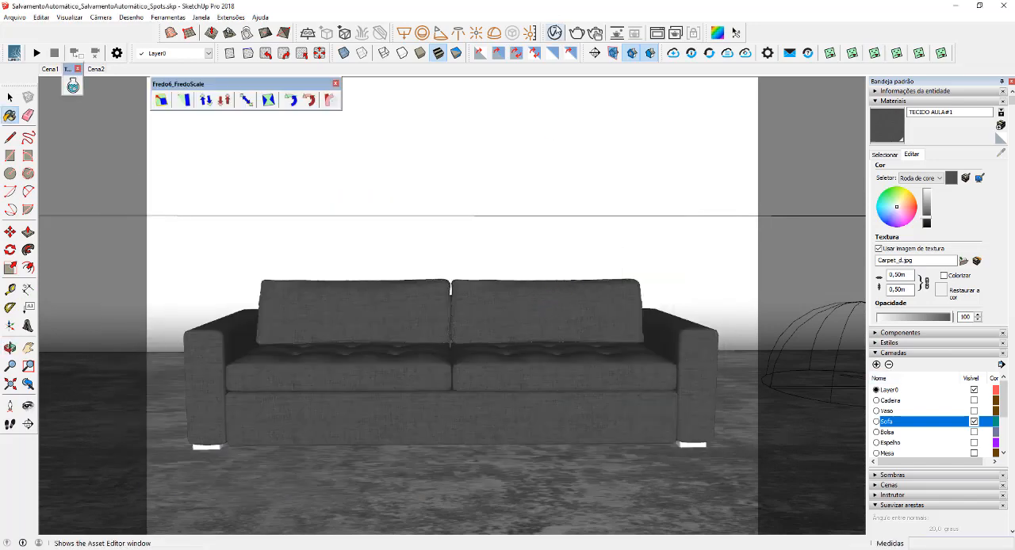
left_click(554, 33)
left_click(895, 175)
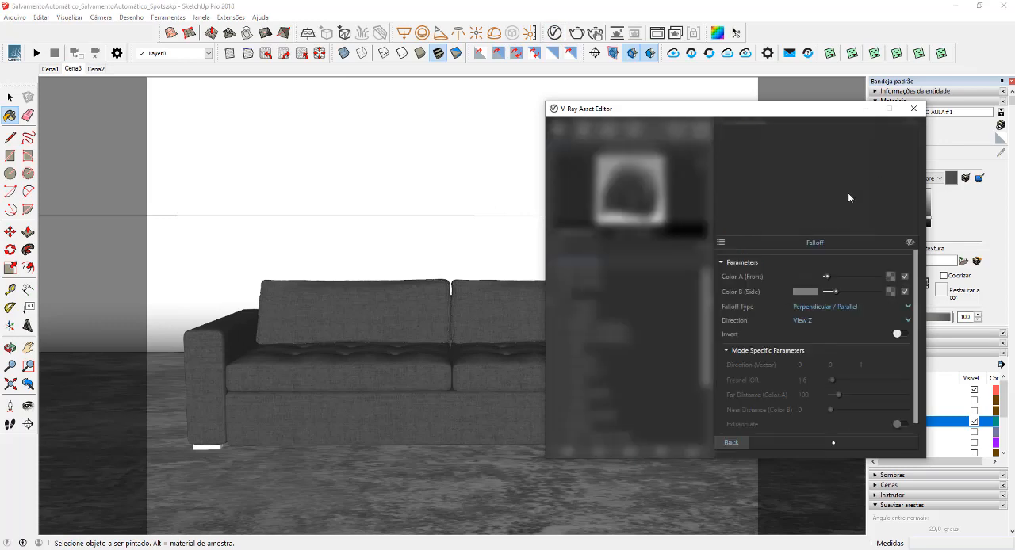
left_click(803, 276)
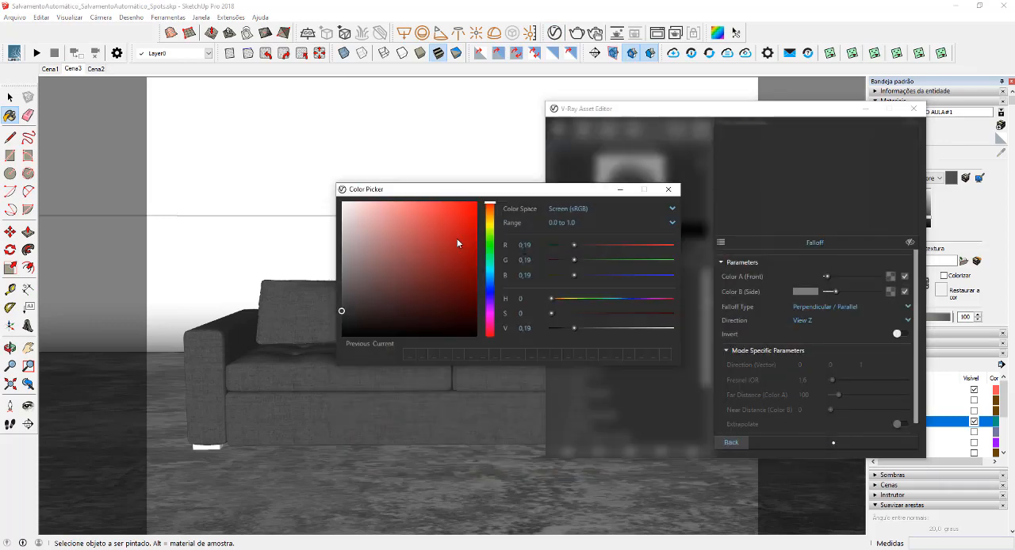
left_click(464, 243)
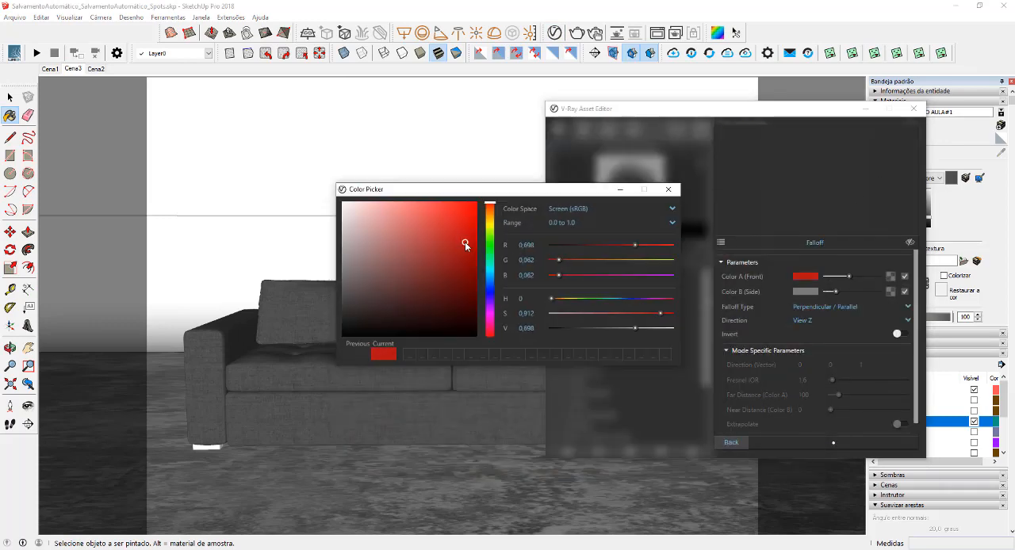
Copy the Falloff's Color A (Front) red to Color B (Side), then lighten Color B to RGB 0,807, 0,245, 0,245
left_click(674, 190)
left_click_drag(814, 278, 854, 291)
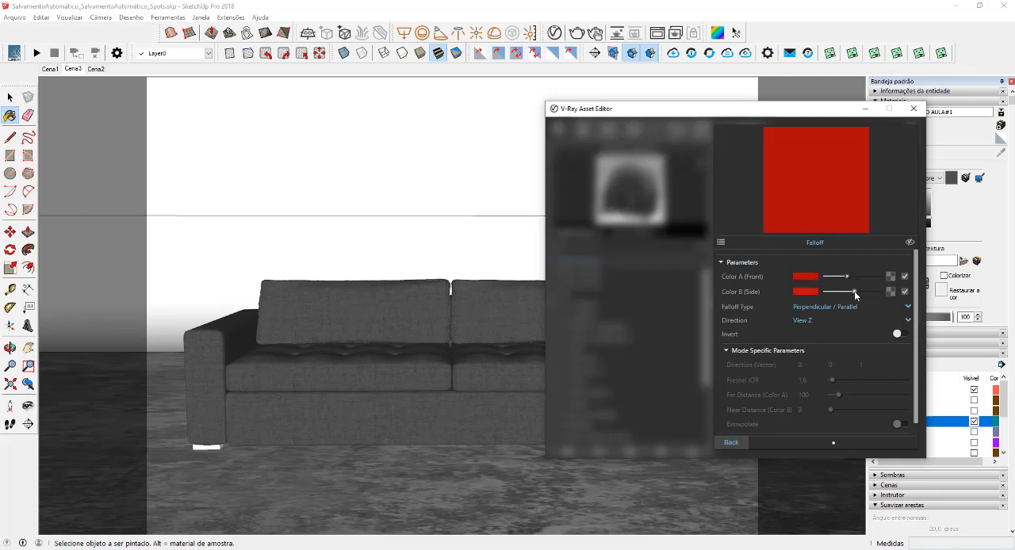
left_click(806, 292)
left_click(434, 227)
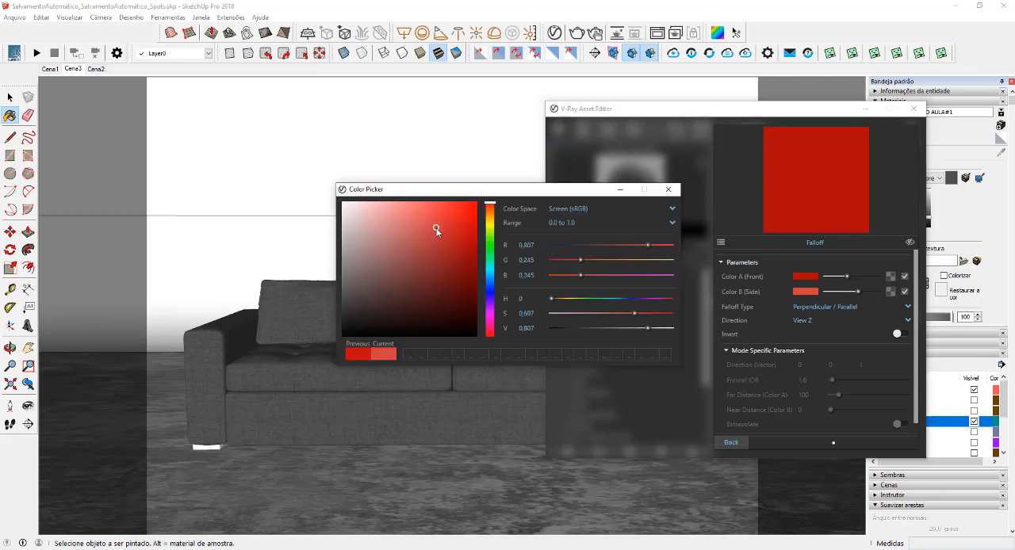
left_click(667, 191)
left_click(739, 443)
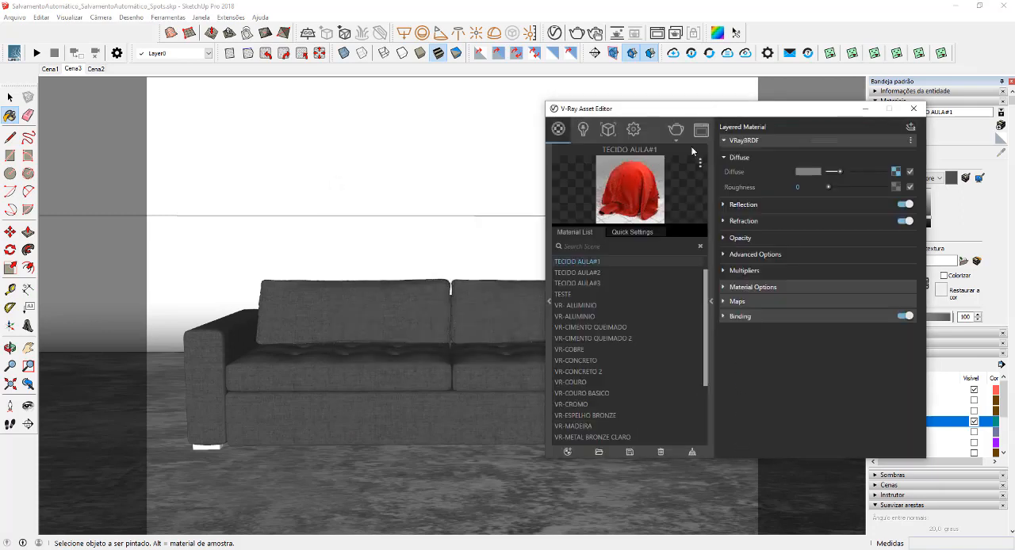
Render the sofa with the red Falloff fabric and examine the cushions, seat and armrest up close
left_click(675, 129)
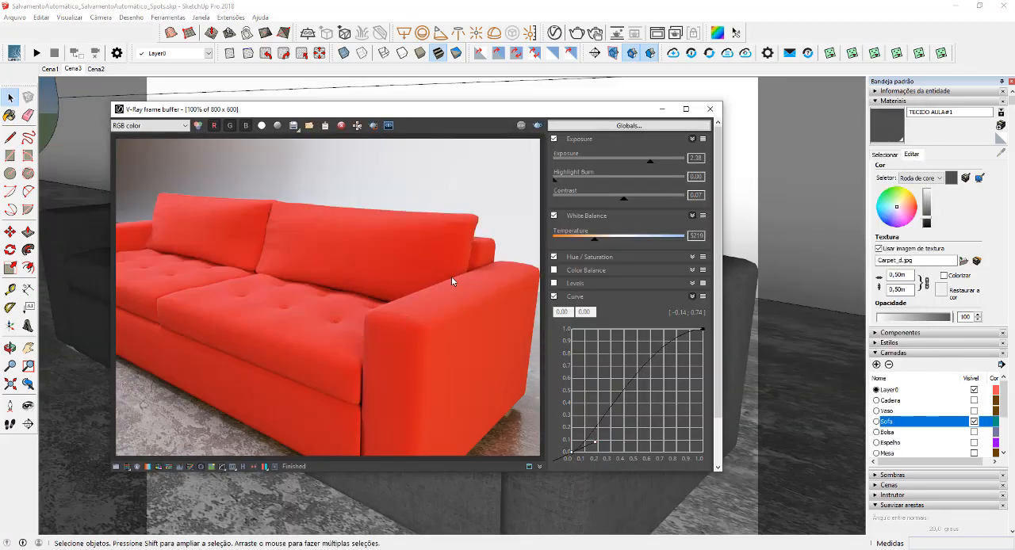
scroll(350, 289, "up", 1)
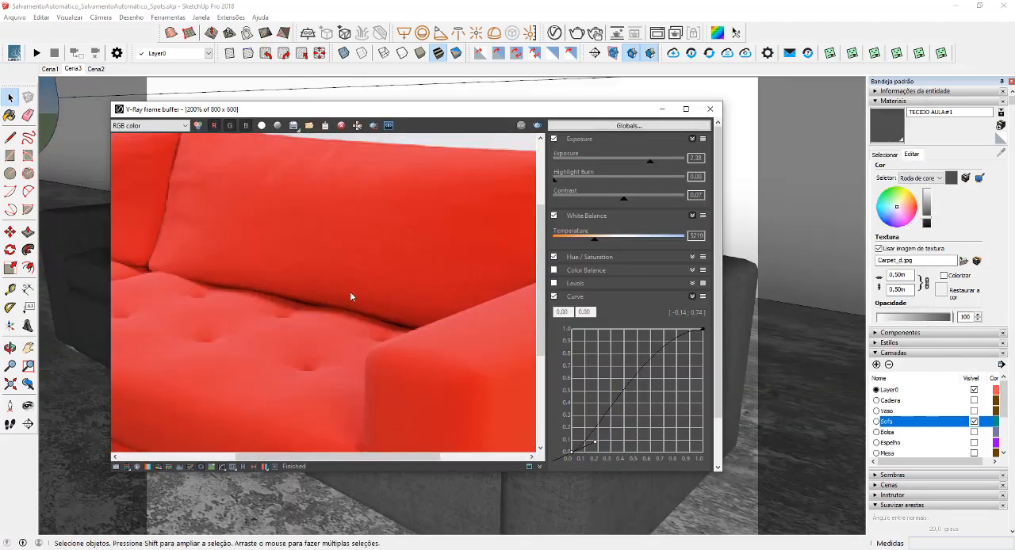
middle_click_drag(332, 300, 355, 255)
middle_click_drag(435, 292, 330, 285)
scroll(358, 276, "down", 1)
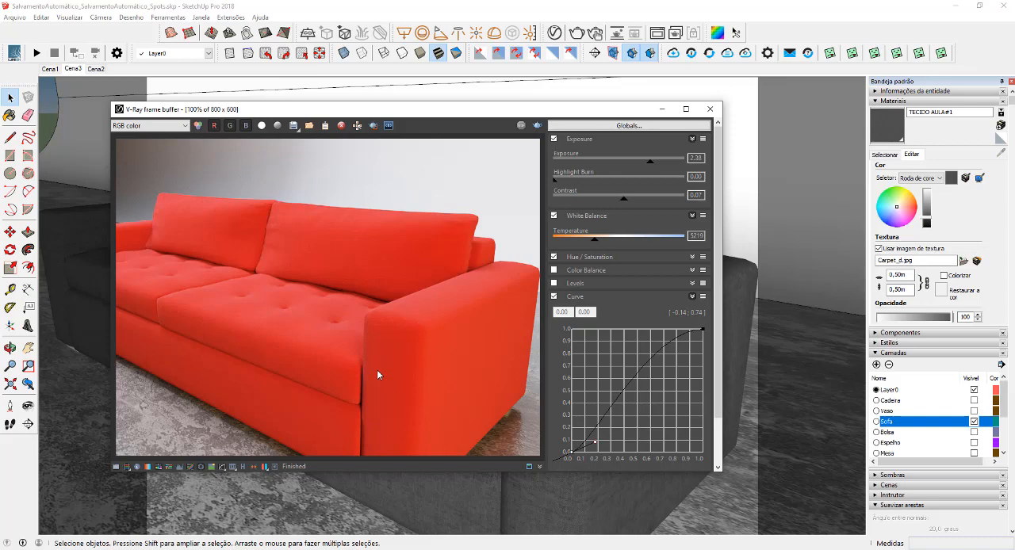
scroll(440, 339, "up", 1)
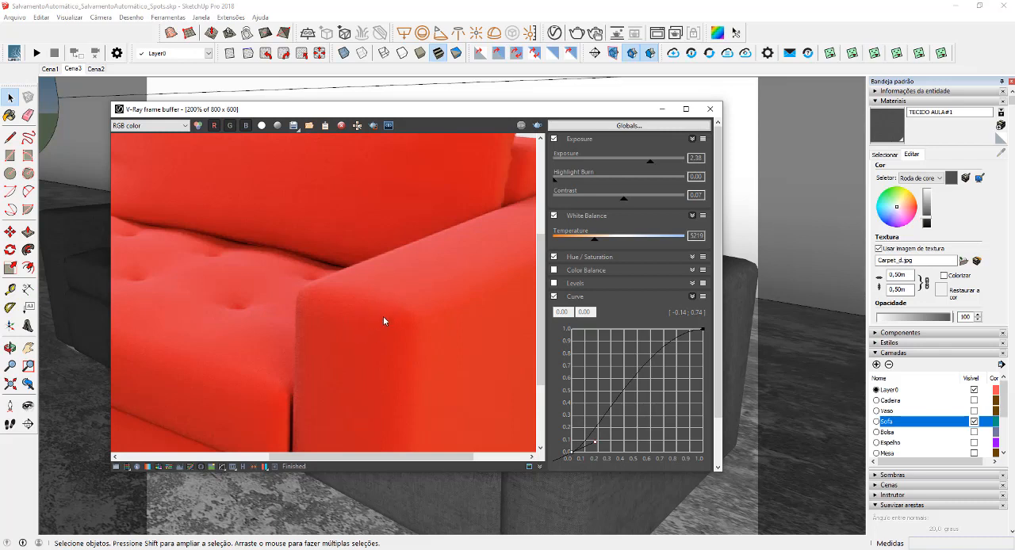
scroll(383, 317, "down", 1)
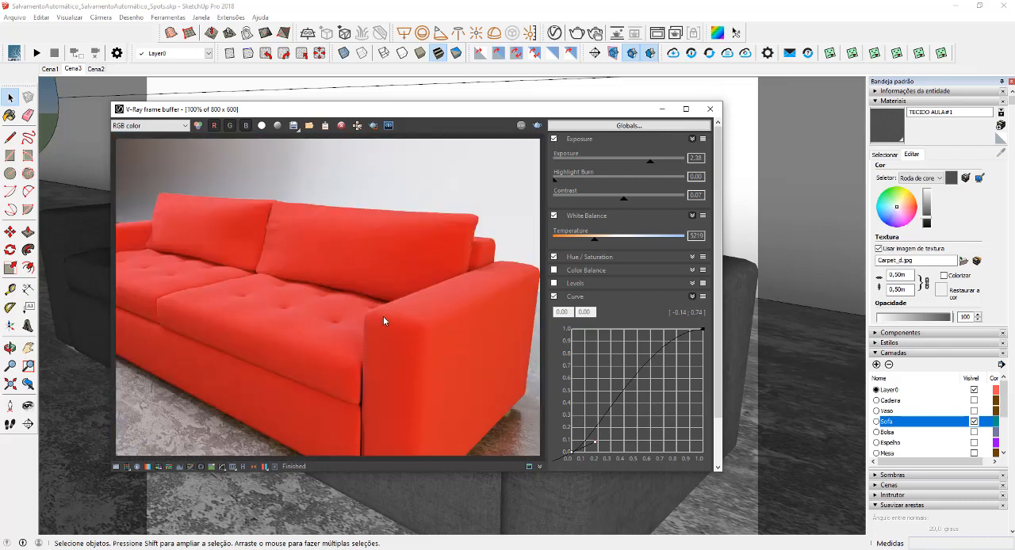